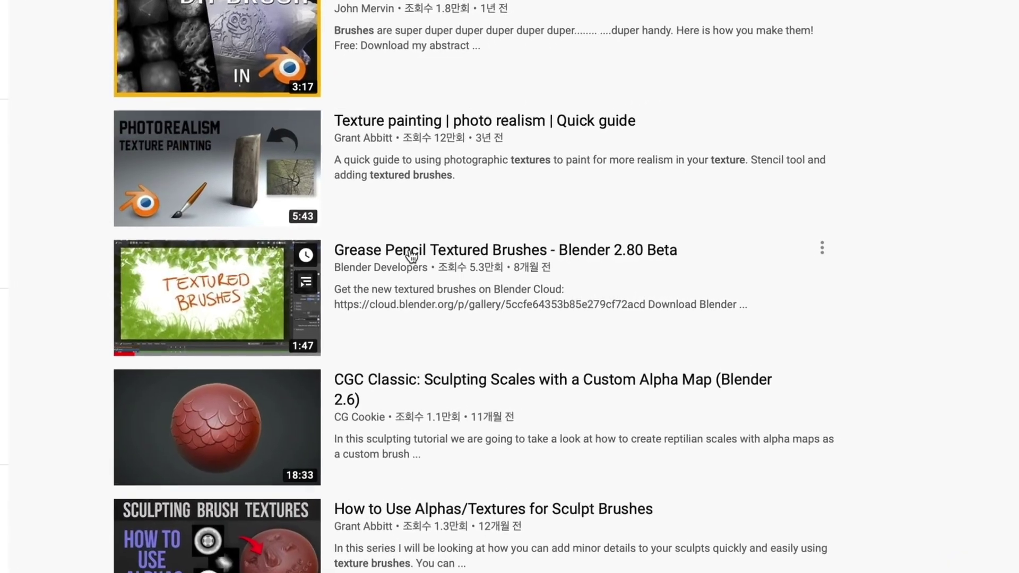
- Play the 'Grease Pencil Textured Brushes - Blender 2.80 Beta' video from the YouTube results
left_click(411, 257)
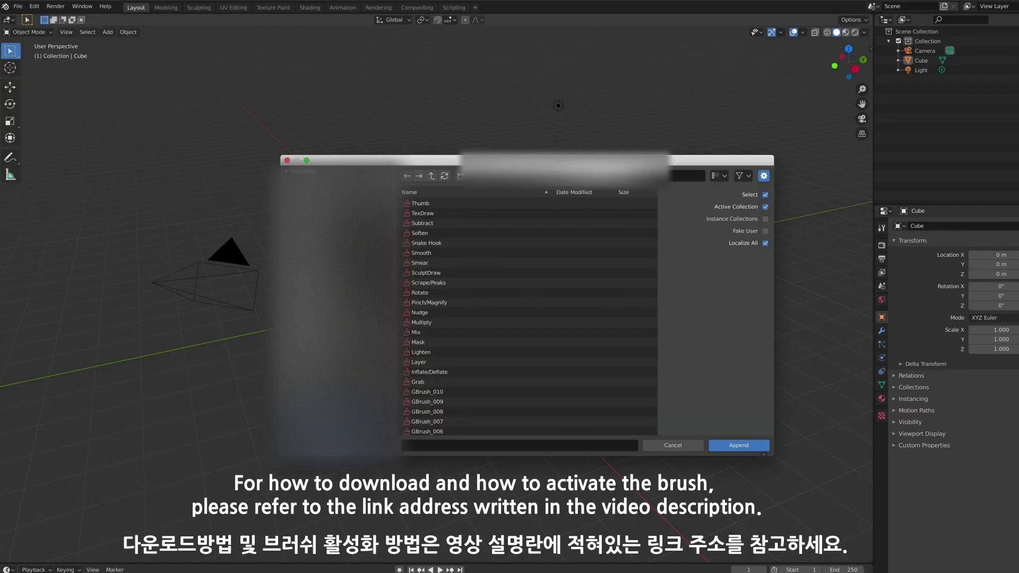
- Append the GBrush brushes from the Pepeland brush pack's Brush category
double_click(421, 213)
double_click(454, 221)
double_click(435, 203)
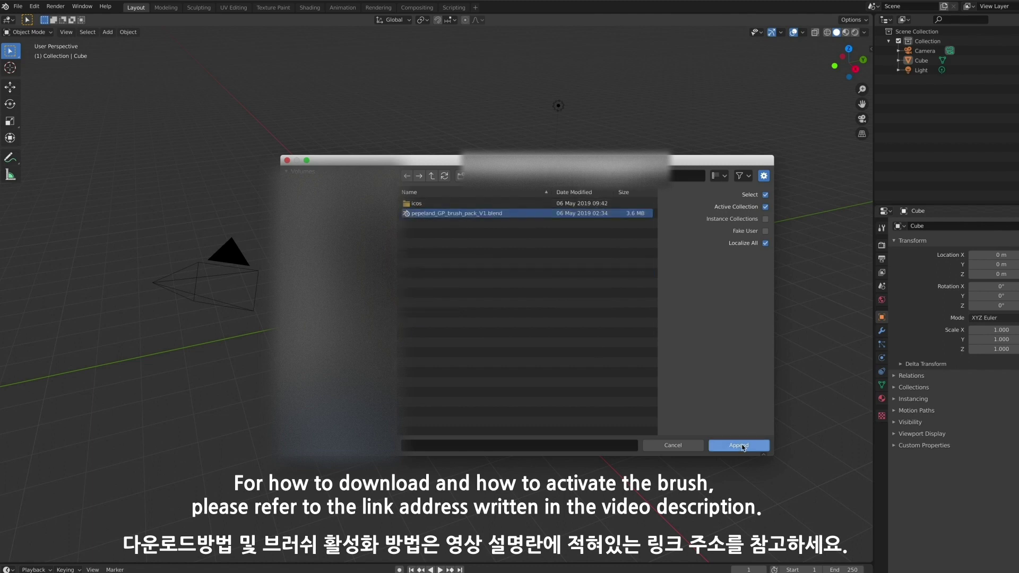
double_click(419, 313)
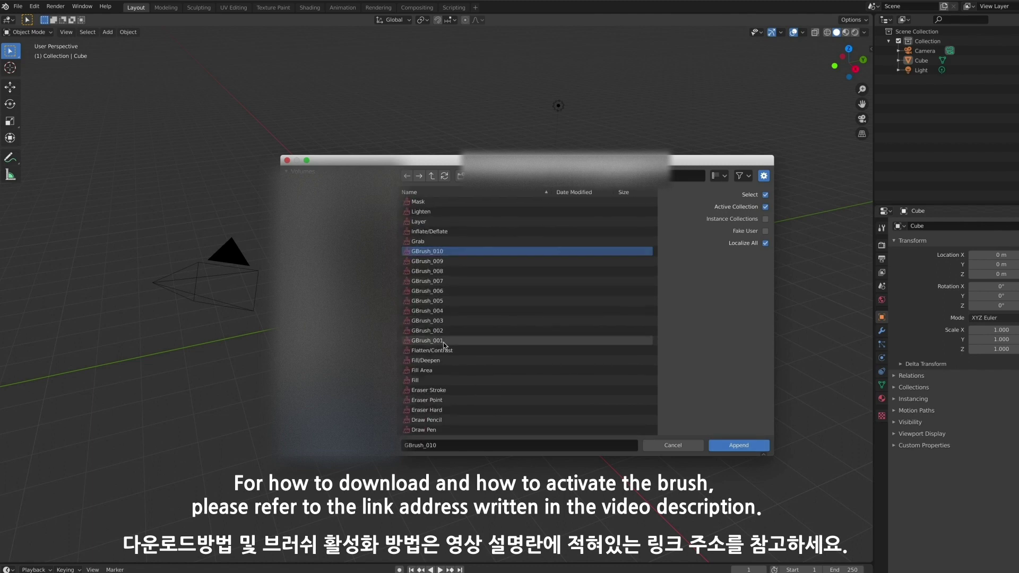
left_click(738, 444)
- Delete all scene objects, switch to front view, and enter Draw Mode
key("a")
key("Delete")
key("KP_1")
left_click(48, 33)
left_click(48, 75)
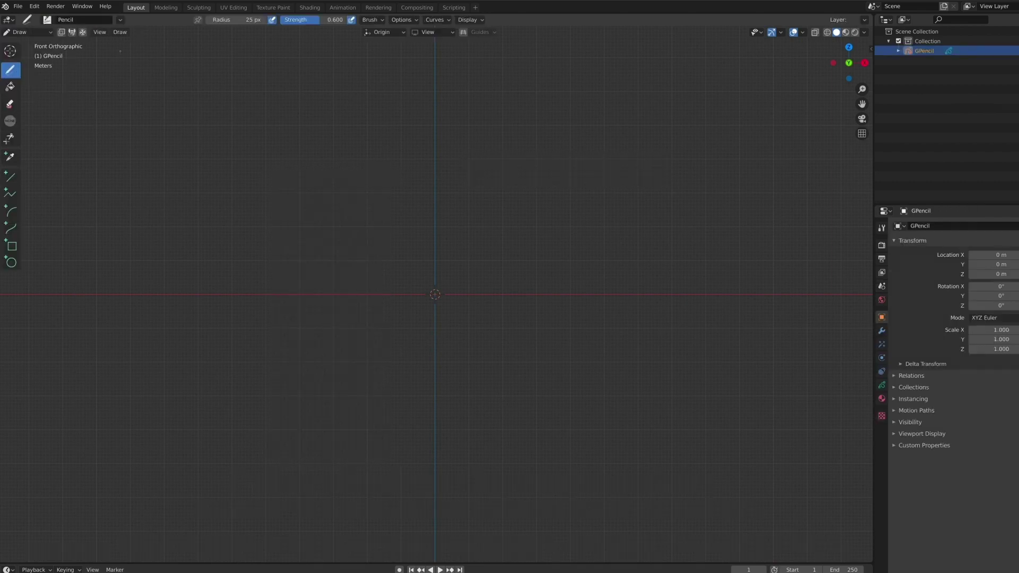
- Select the GBrush_010 brush and paint a leafy stroke across the upper canvas
left_click(47, 20)
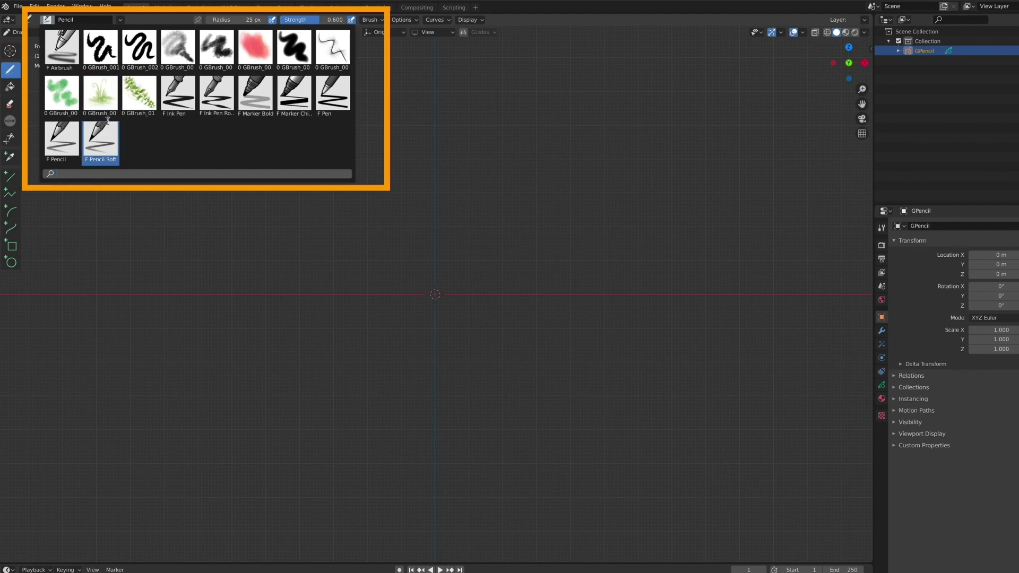
left_click(141, 104)
left_click_drag(315, 186, 581, 162)
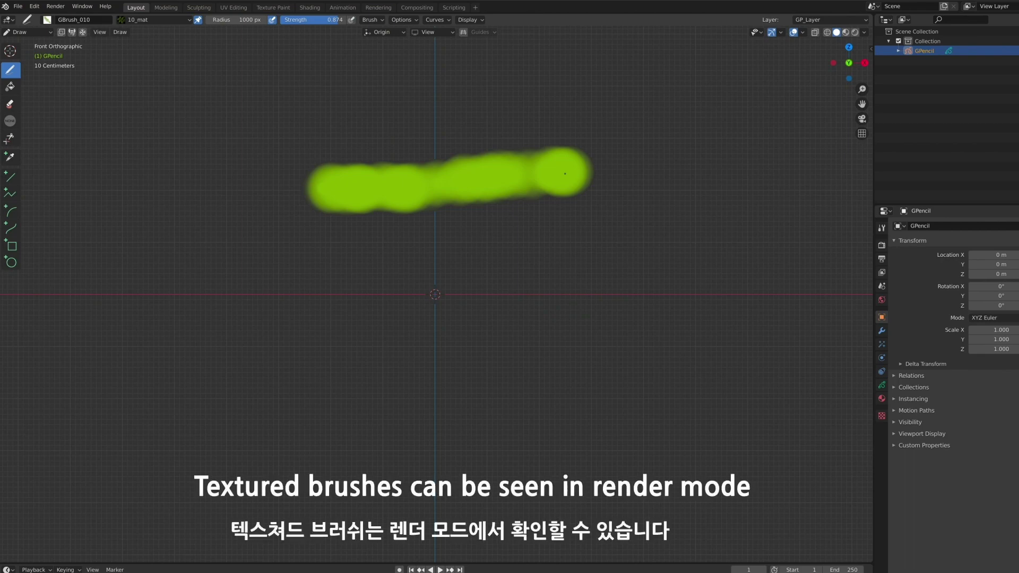
- Switch to Rendered shading and paint three more leafy strokes lower on the canvas
key("z")
left_click(564, 117)
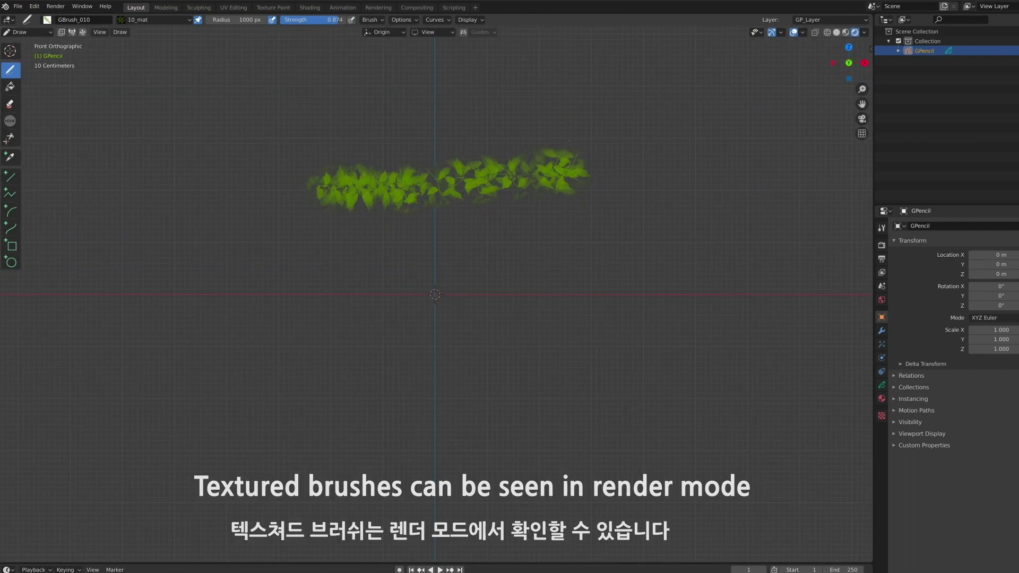
middle_click_drag(416, 149, 410, 156, "shift")
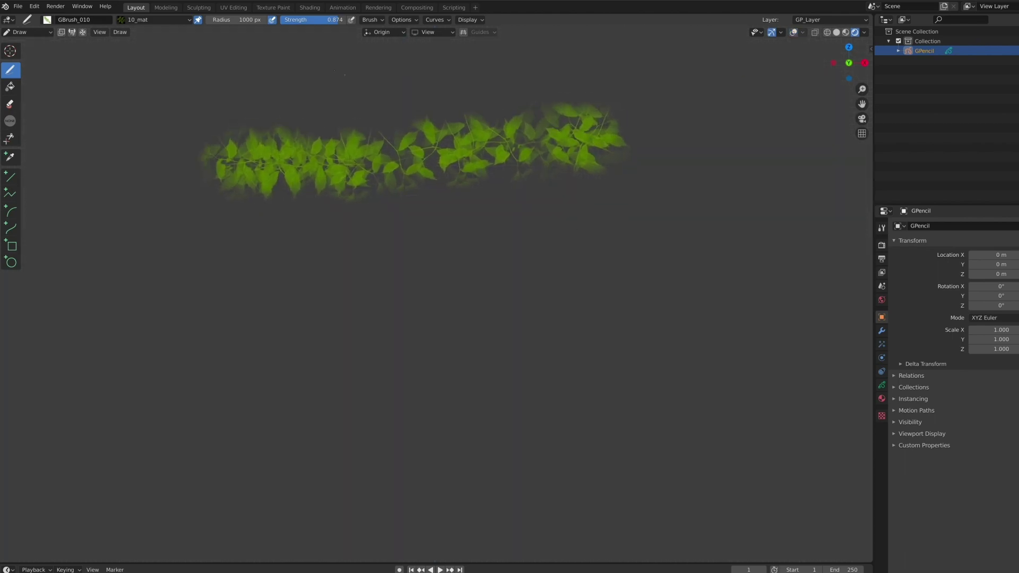
left_click_drag(133, 268, 535, 255)
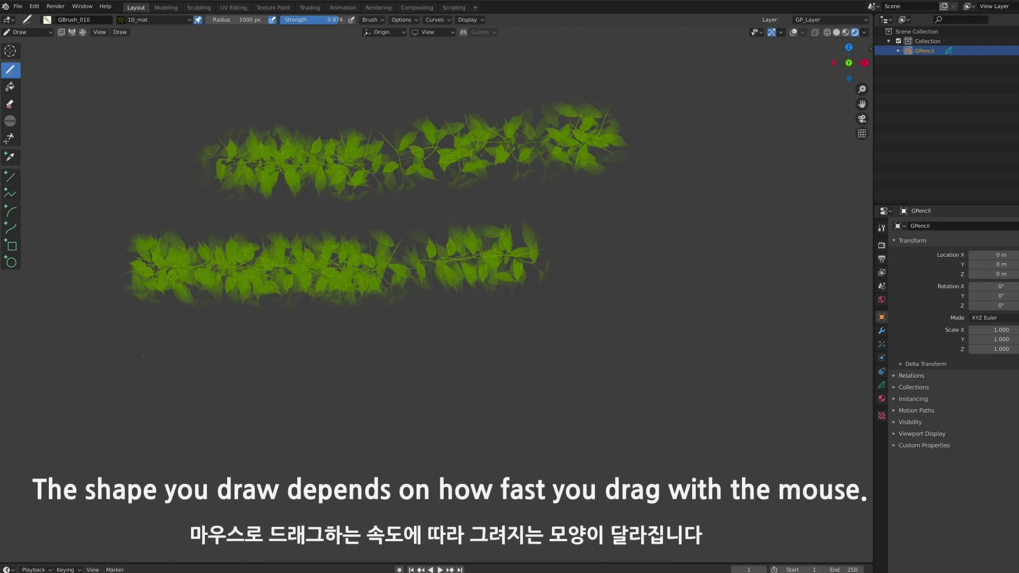
left_click_drag(90, 356, 780, 334)
left_click_drag(182, 423, 588, 425)
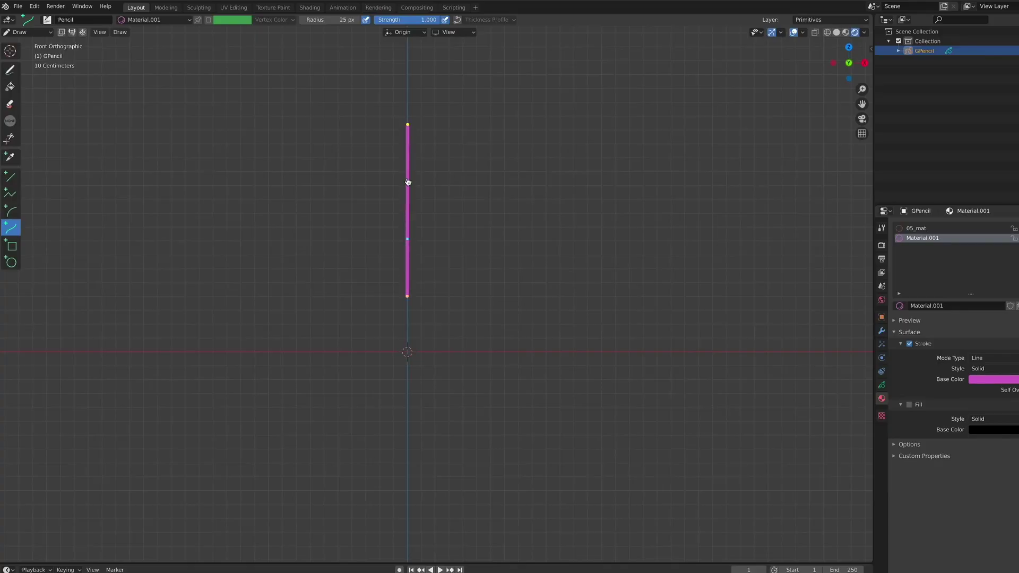
- Draw a leaf shape from two bent magenta curves and trim its tail with the Cutter
left_click_drag(408, 182, 365, 183)
left_click_drag(407, 239, 371, 239)
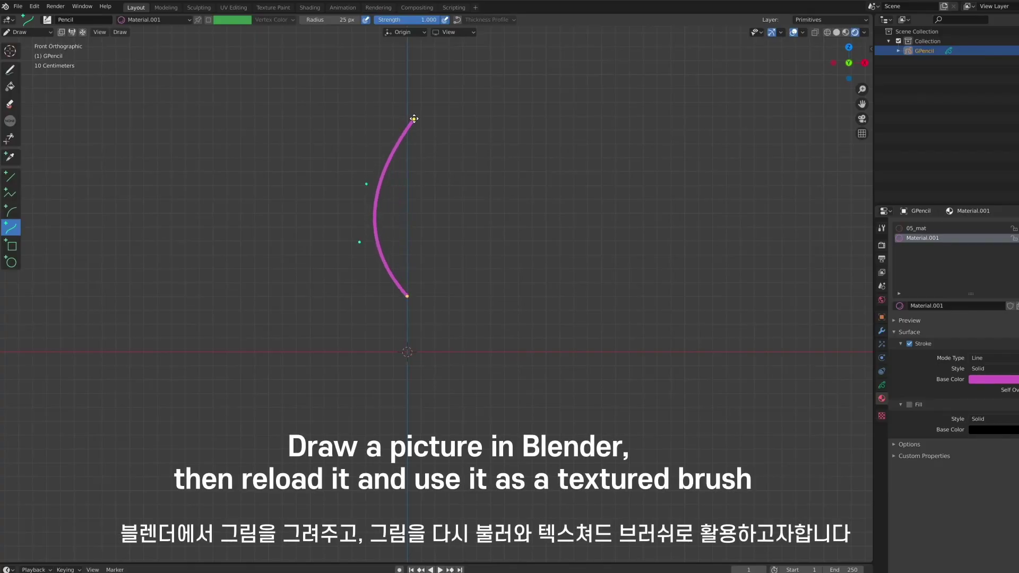
mouse_move(393, 112)
left_mouse_down()
mouse_move(409, 308)
mouse_move(396, 314)
left_mouse_up()
left_click_drag(403, 200, 441, 180)
left_click_drag(400, 259, 451, 264)
left_click_drag(395, 314, 386, 309)
left_click_drag(441, 179, 454, 171)
key("k")
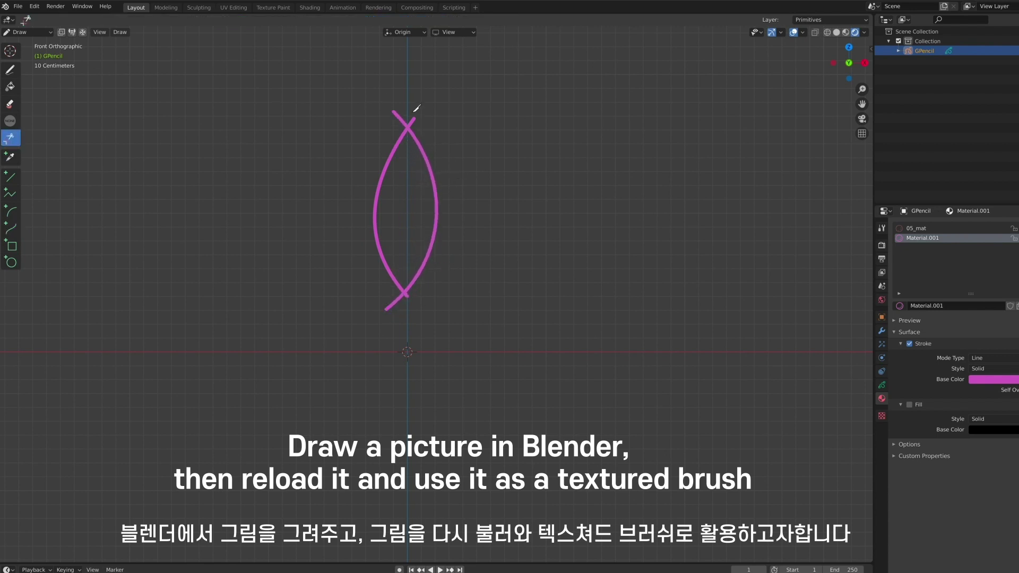
left_click_drag(409, 298, 407, 298)
- Copy the leaf and rotate the copy around a 3D cursor at its tip
left_click(27, 32)
left_click_drag(340, 94, 485, 343)
right_click(404, 292, "shift")
key("ctrl+c")
key("ctrl+v")
left_click(422, 20)
left_click(440, 43)
key("r")
left_click(250, 289)
- Duplicate and rotate two more leaf copies to complete four petals
key("shift+d")
key("r")
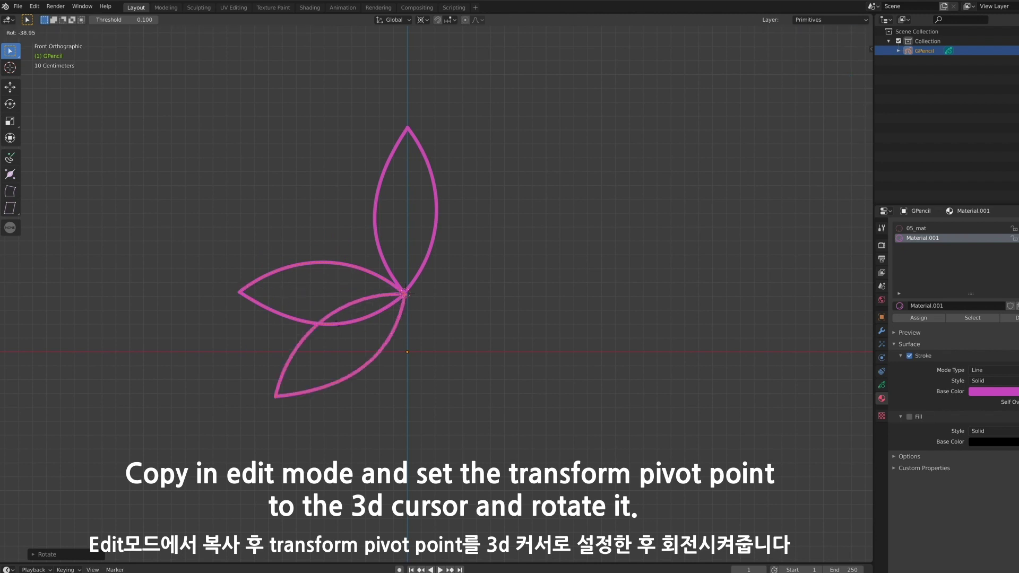
left_click(405, 350)
key("shift+d")
key("r")
left_click(513, 209)
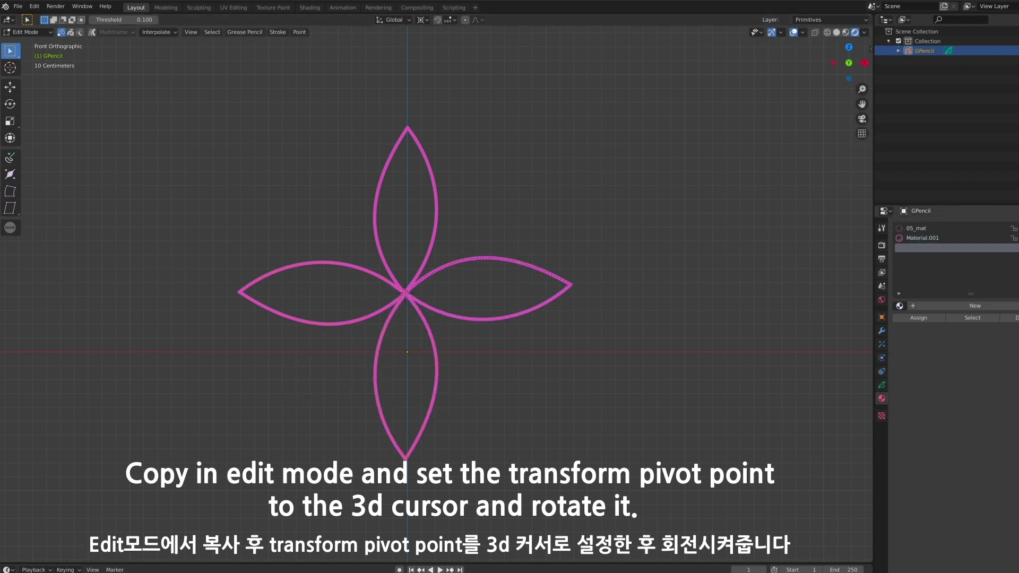
- Draw a white circle at the flower centre and fill the top petal magenta
key("Tab")
left_click(881, 385)
left_click_drag(388, 276, 434, 306)
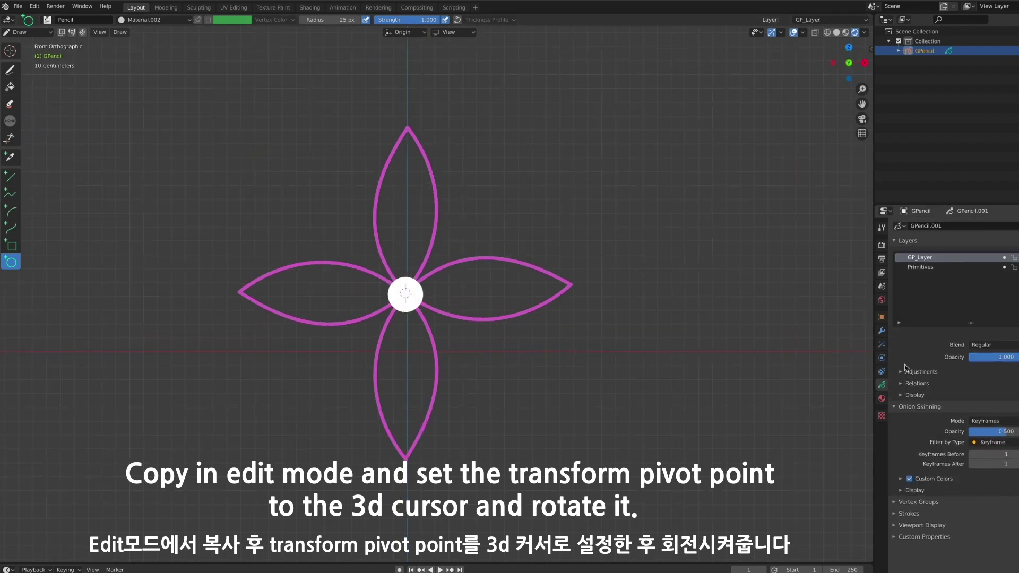
left_click(881, 399)
left_click(987, 379)
left_click(406, 224)
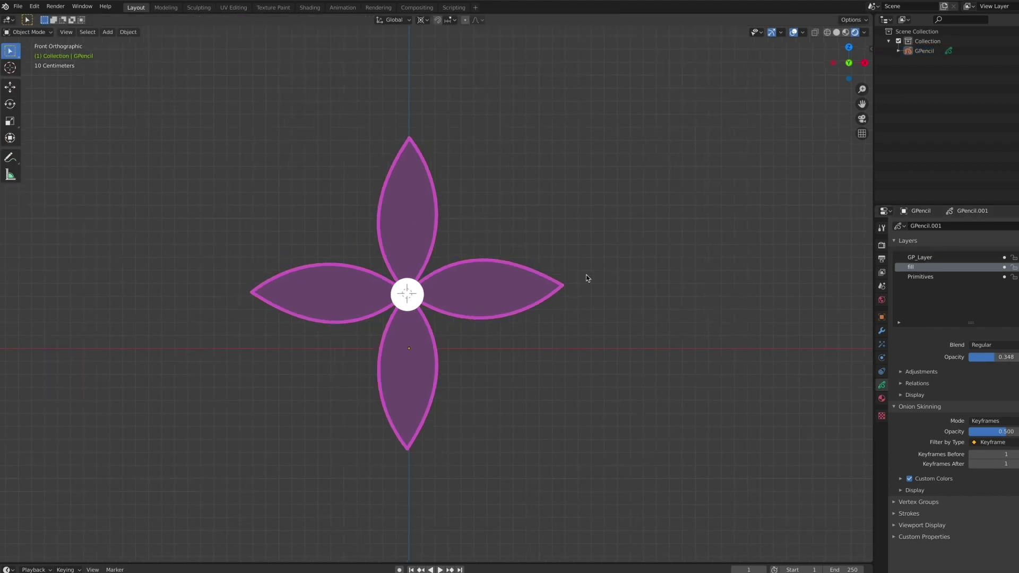
- Add a camera and align it to the current view
key("shift+a")
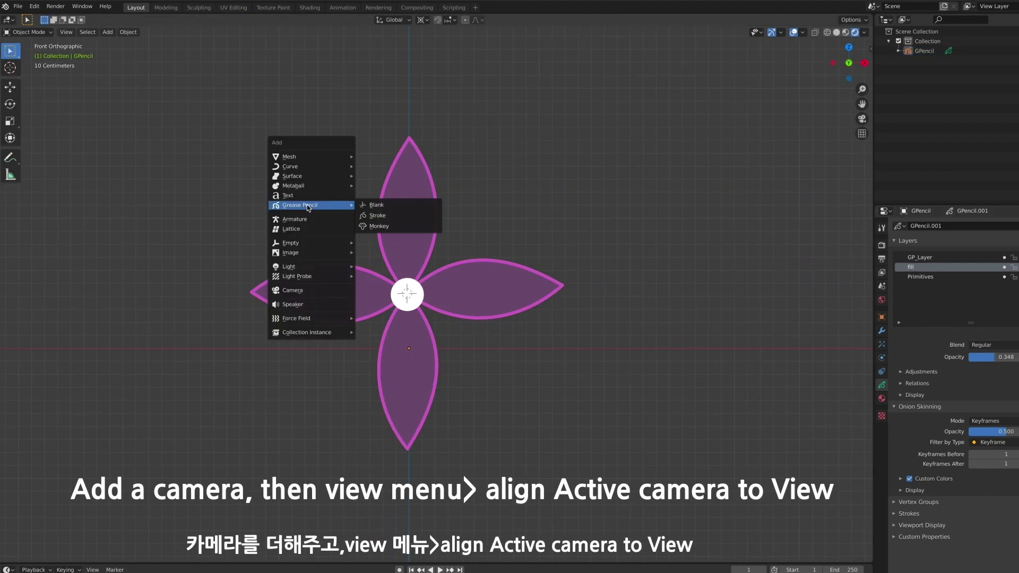
left_click(323, 293)
left_click(66, 32)
left_click(280, 193)
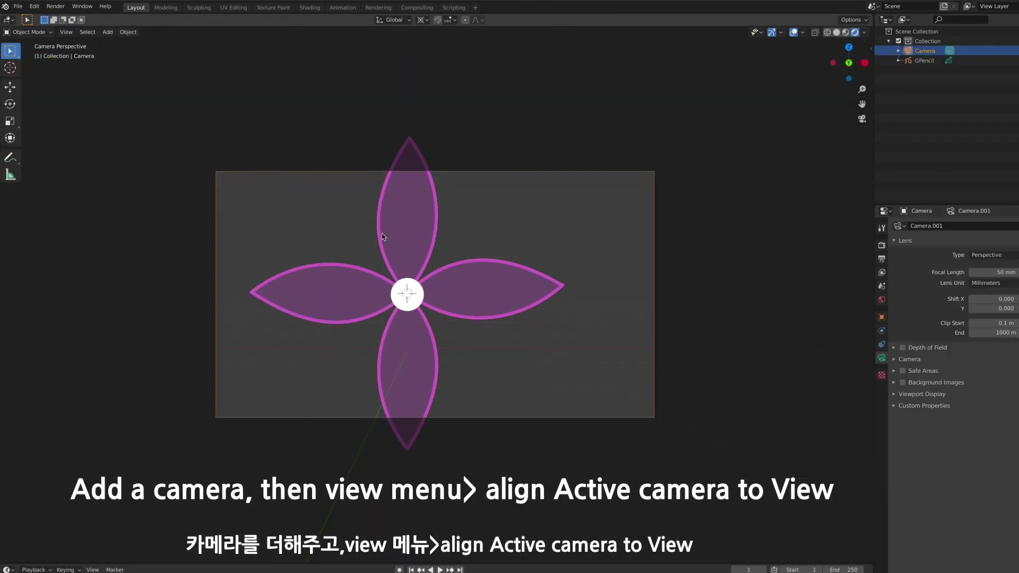
- Set the output Resolution X to 1080 and check the square camera view
left_click(801, 226)
left_click(983, 199)
type("1080")
key("Return")
key("n")
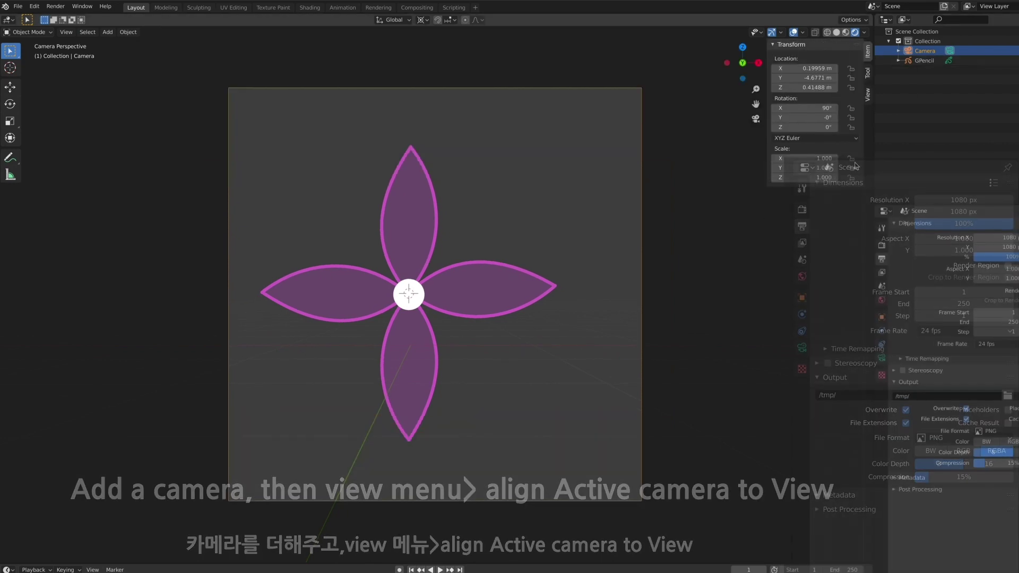
scroll(410, 260, "up", 2)
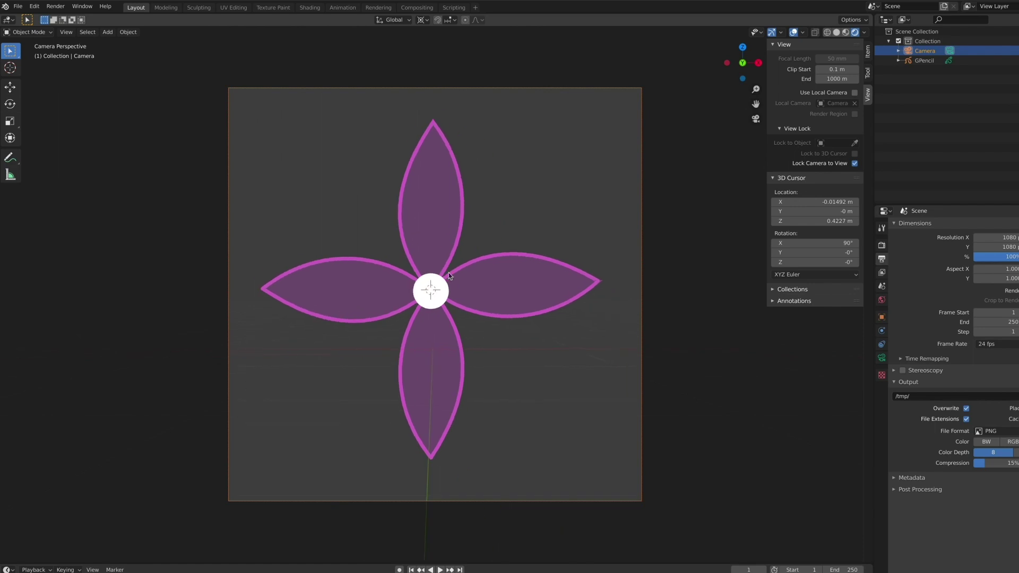
key("KP_1")
key("KP_0")
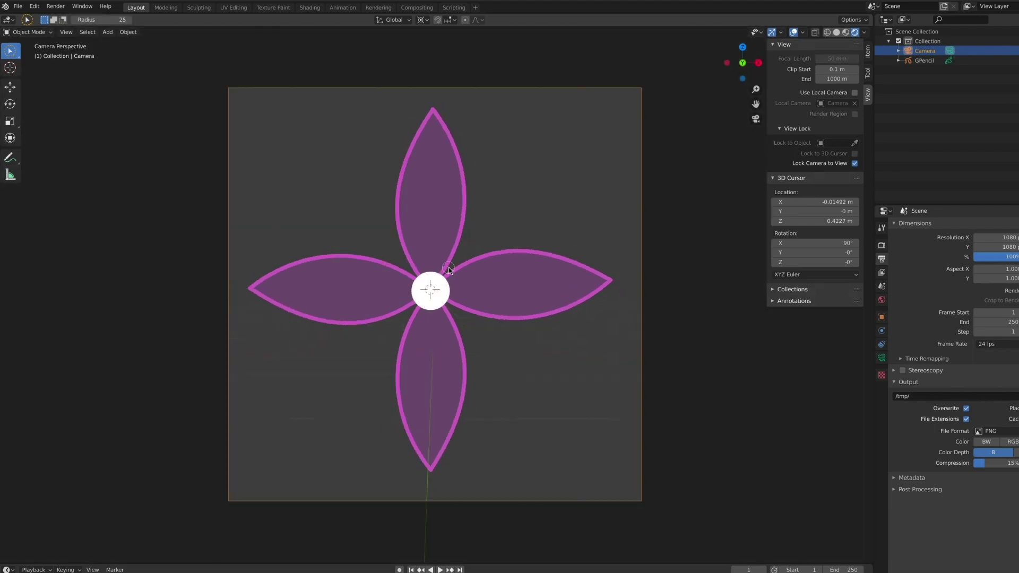
- Enable a transparent Film background, render the flower, and save the image
left_click(881, 245)
left_click(900, 414)
left_click(995, 440)
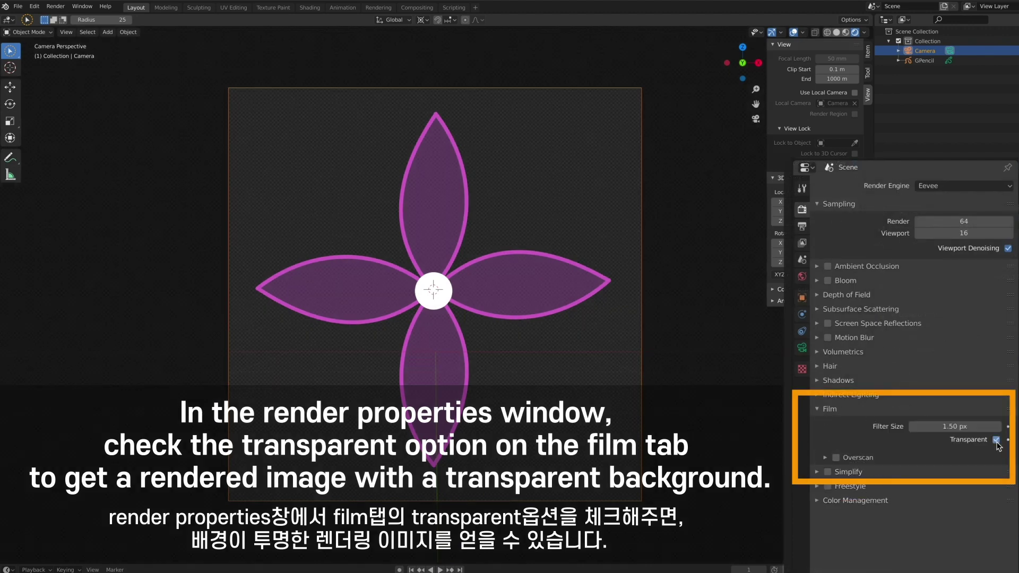
left_click(54, 6)
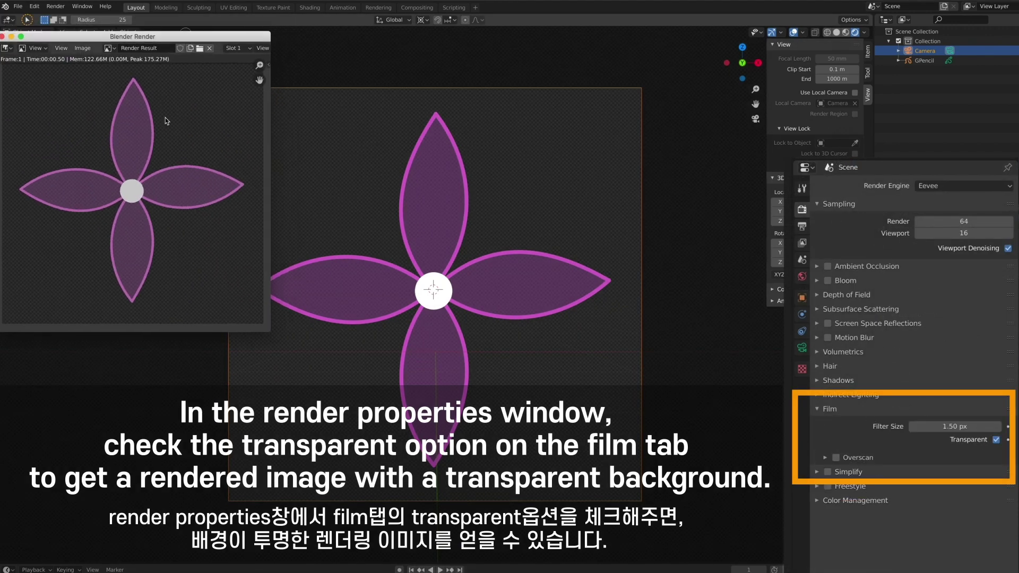
left_click(83, 48)
left_click(101, 119)
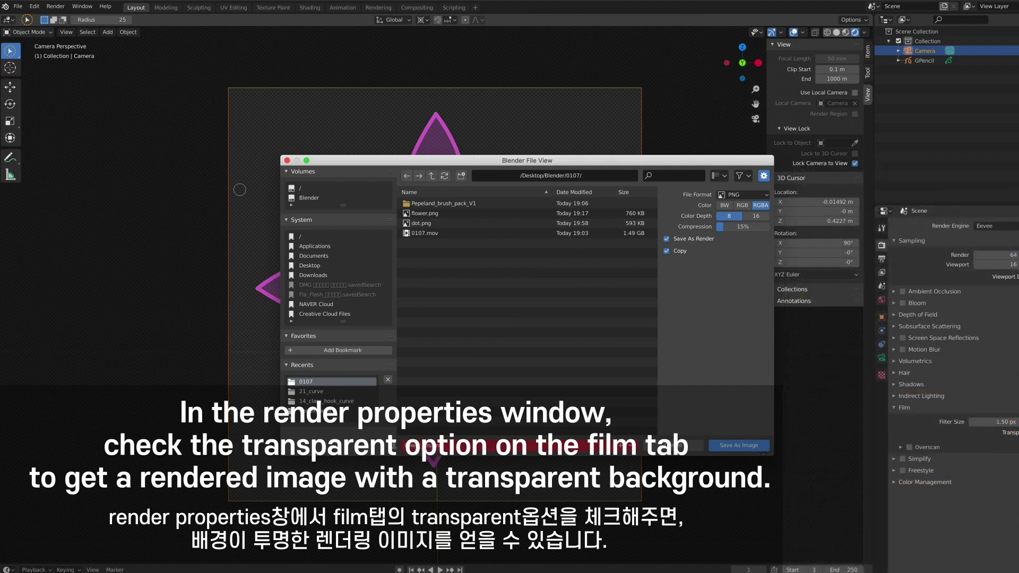
left_click(738, 445)
- Close the render, return to front view, and delete the camera and flower
key("Escape")
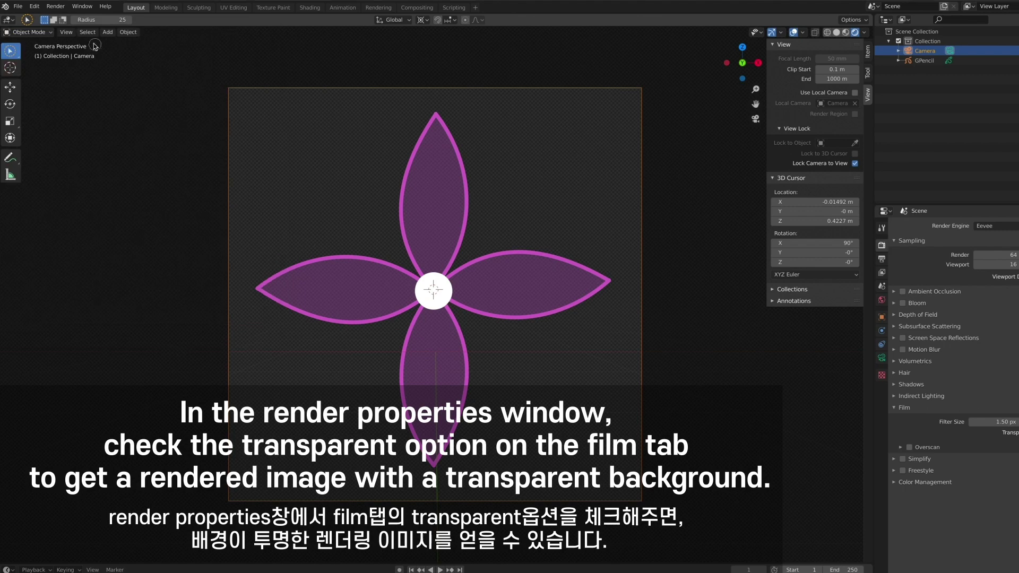
key("KP_1")
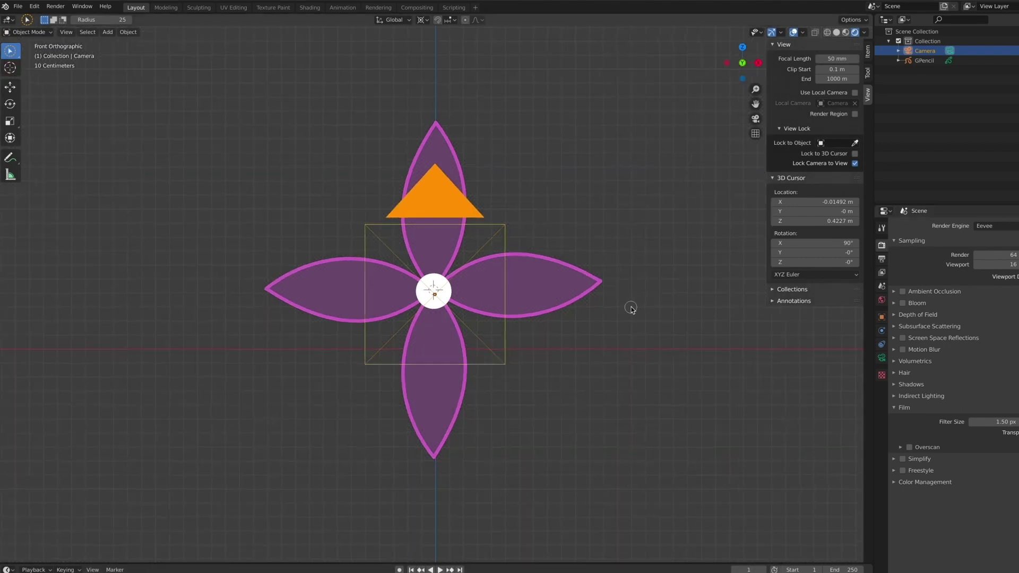
left_click(46, 32)
left_click(9, 51)
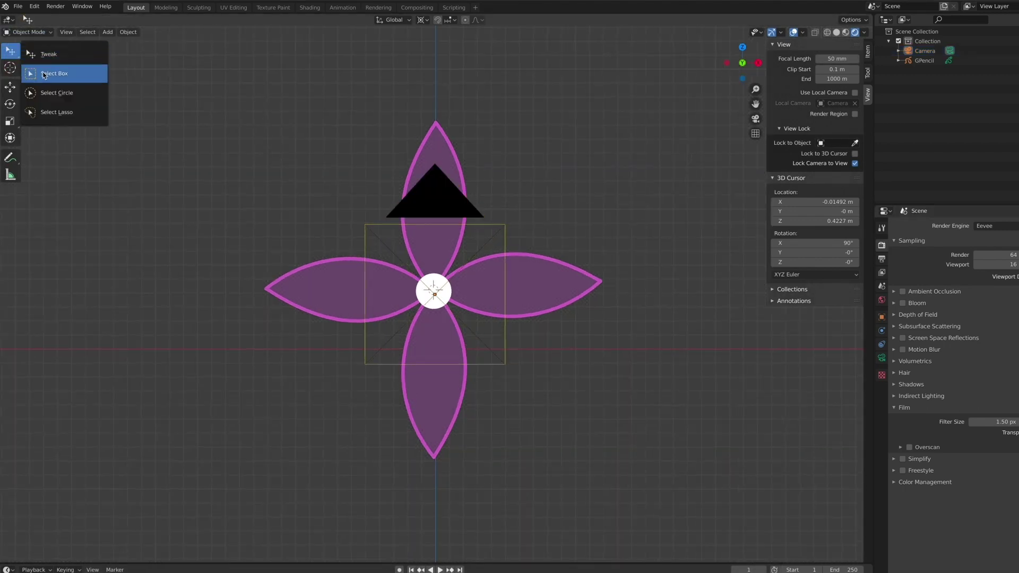
left_click_drag(10, 51, 32, 91)
left_click_drag(250, 138, 542, 361)
key("Delete")
- Add a blank Grease Pencil object
key("shift+a")
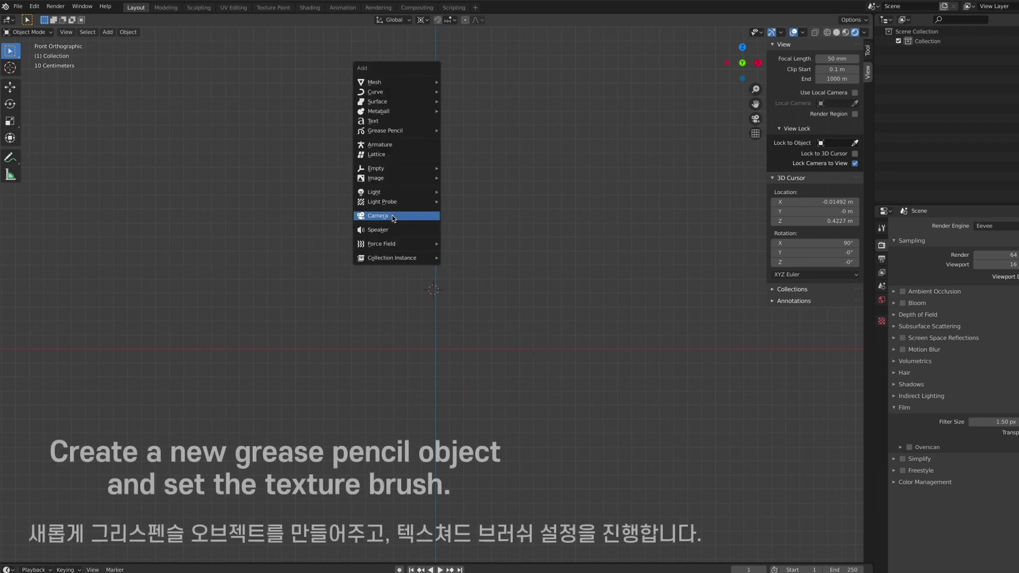
left_click(461, 129)
left_click(29, 31)
left_click(27, 74)
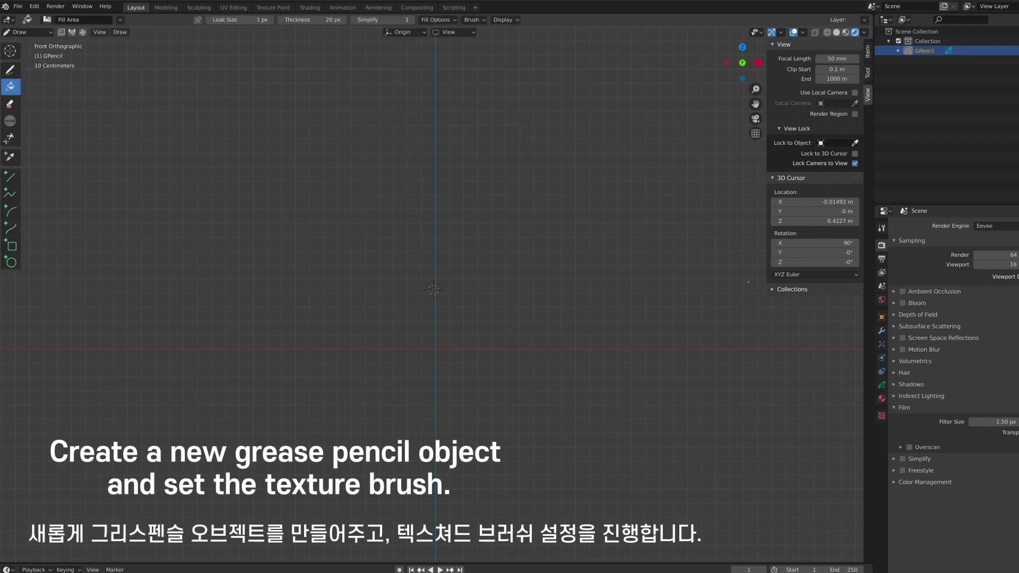
- Create a new material named flower_texture
left_click(889, 235)
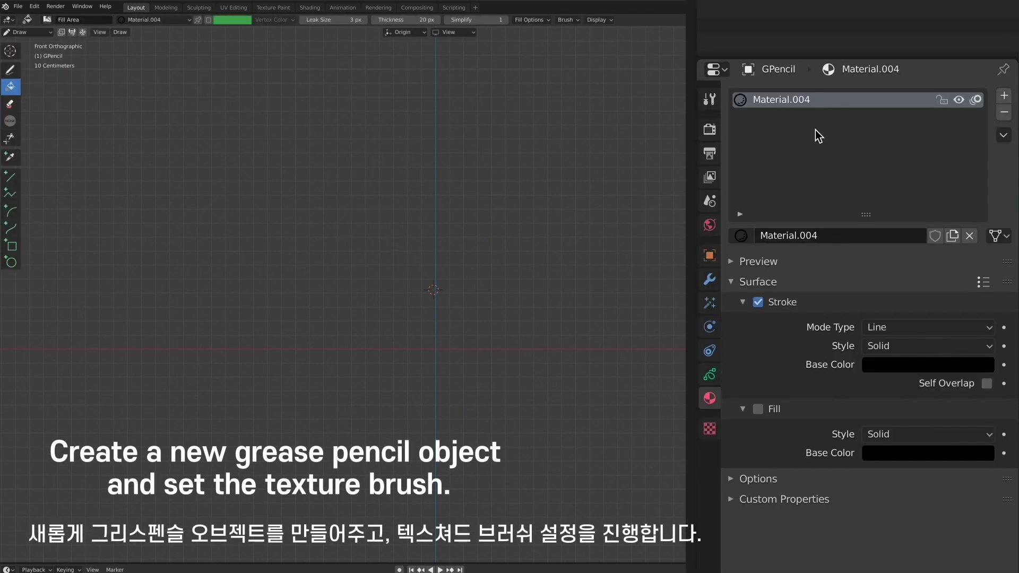
double_click(825, 98)
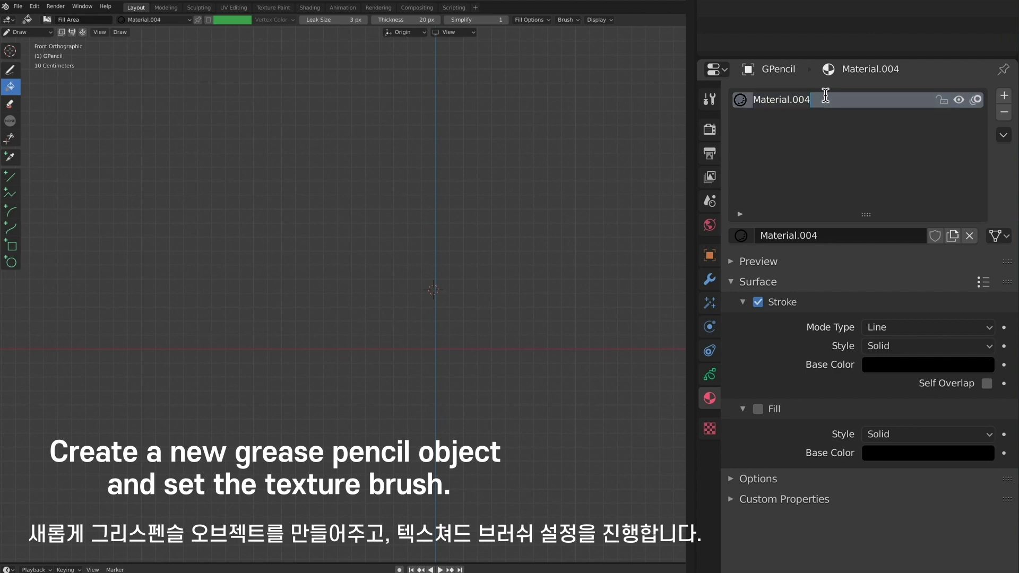
type("flower_texture")
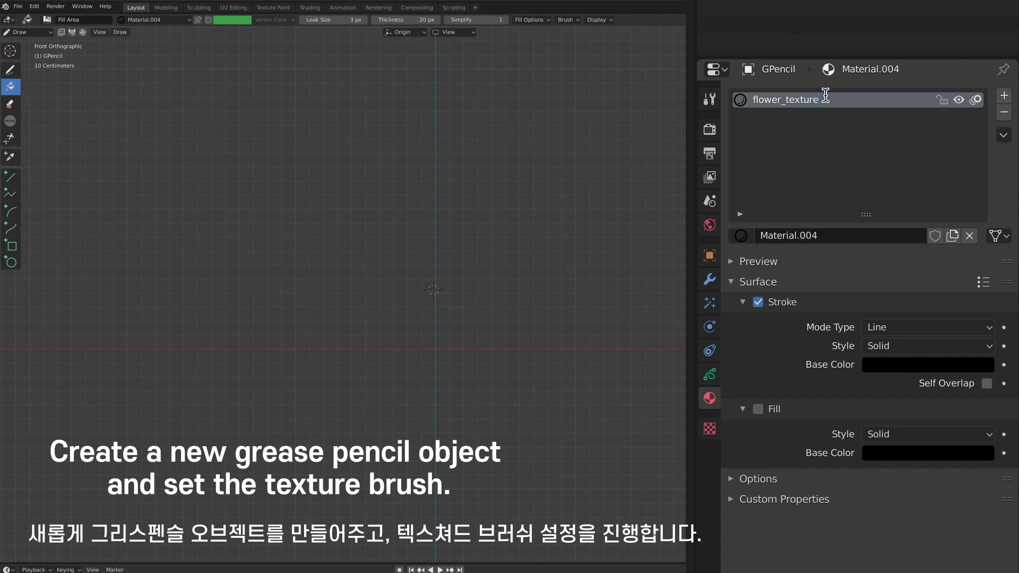
key("Return")
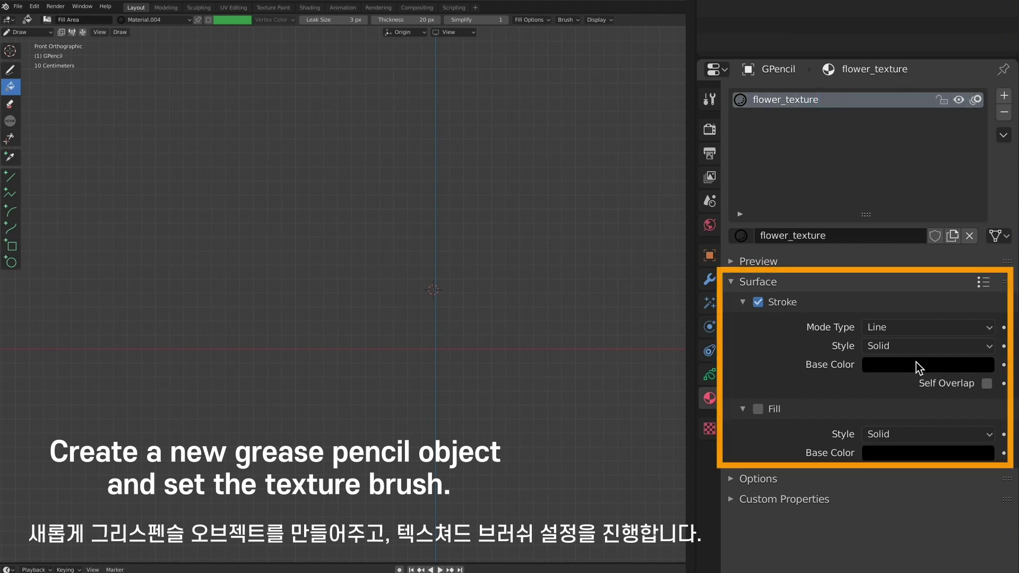
- Set the stroke to Dots mode with Texture style using flower_texture.png
left_click(944, 329)
left_click(941, 365)
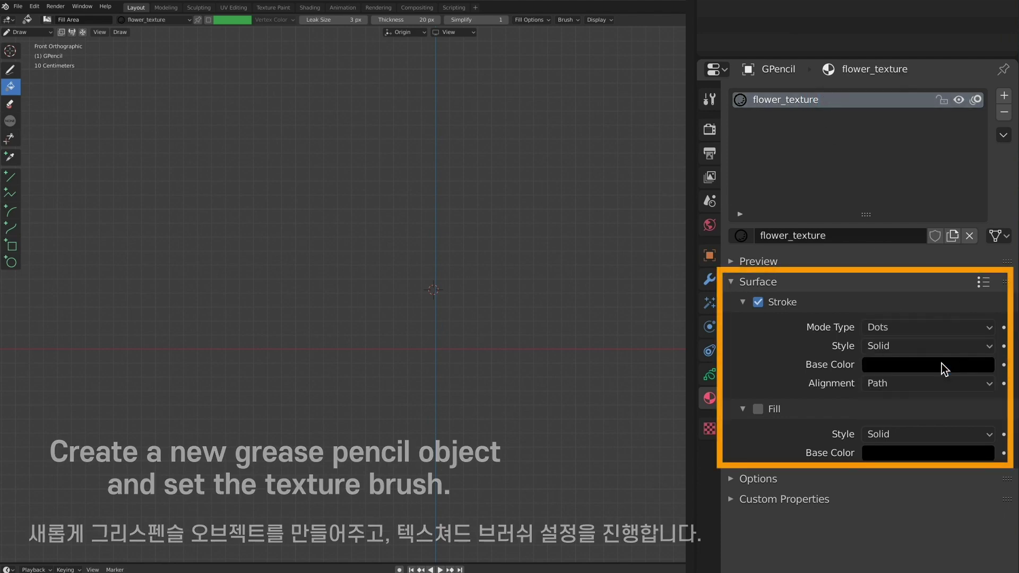
left_click(934, 348)
left_click(933, 383)
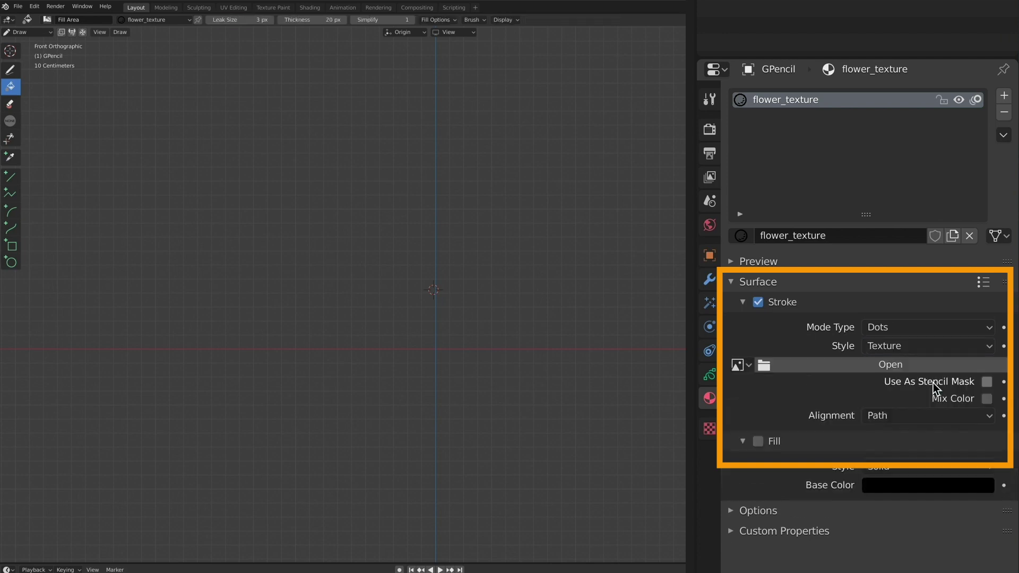
left_click(895, 367)
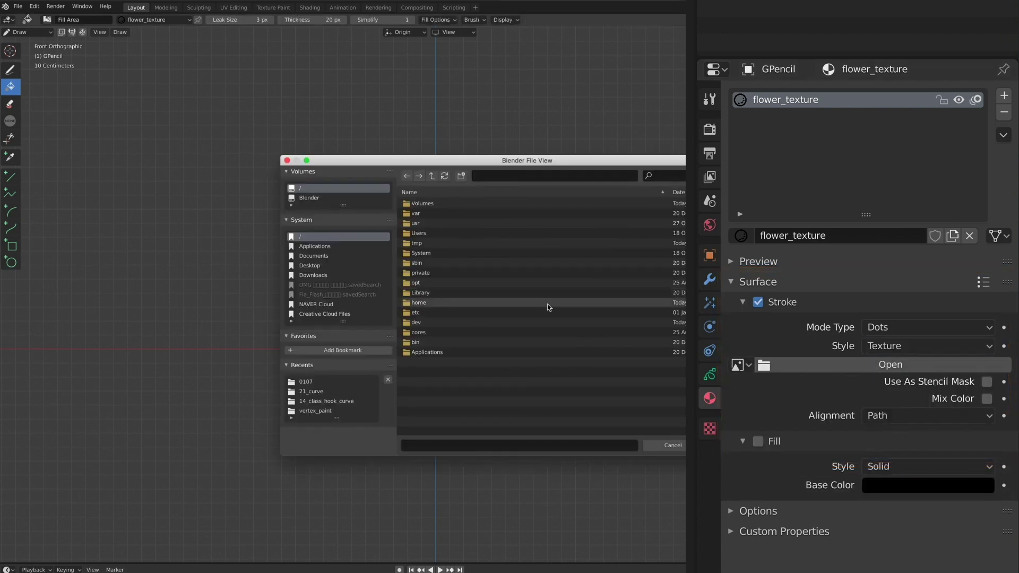
left_click(435, 214)
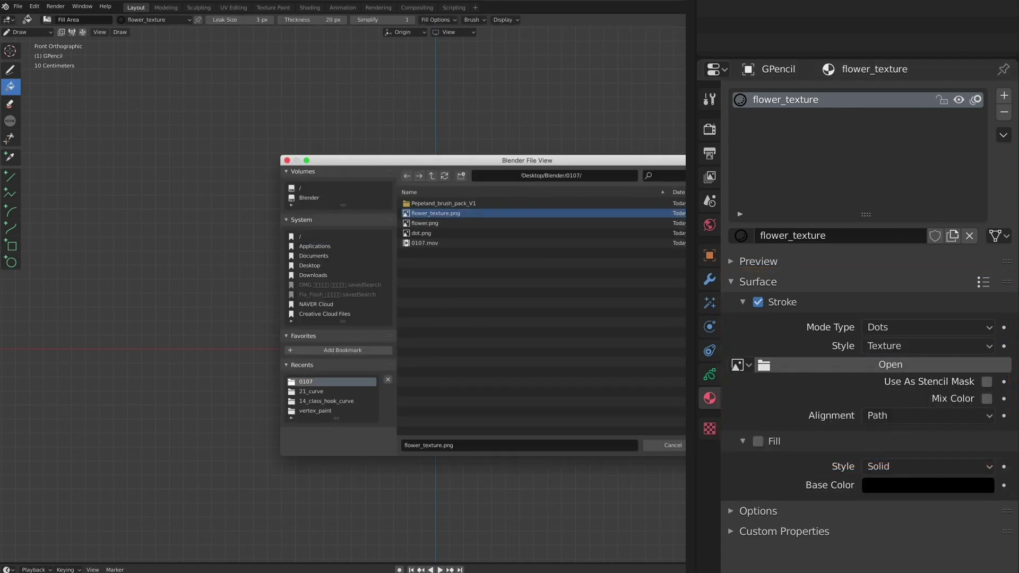
key("Return")
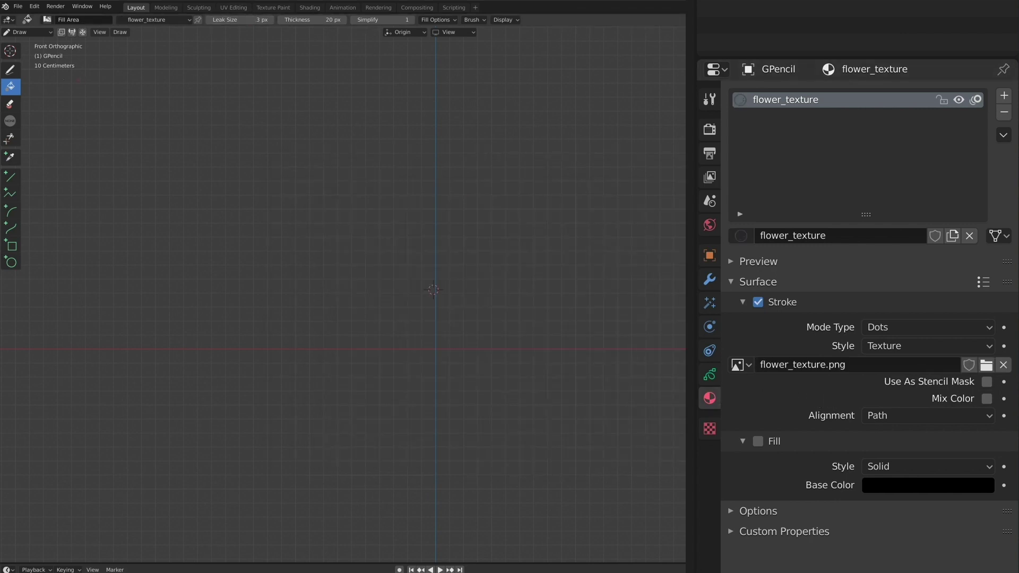
left_click(12, 71)
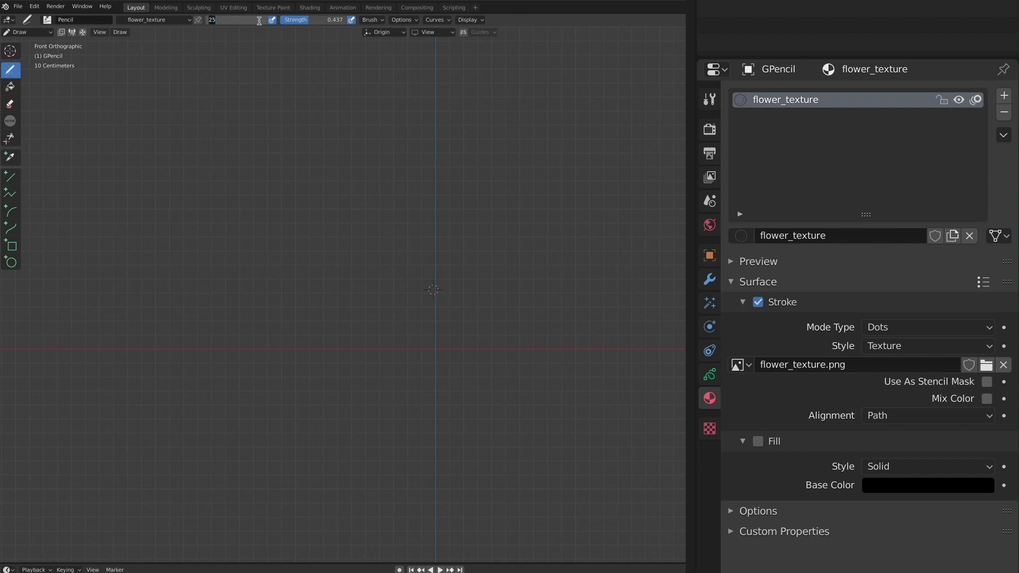
- Set the brush radius to 1000 px
type("000")
key("Return")
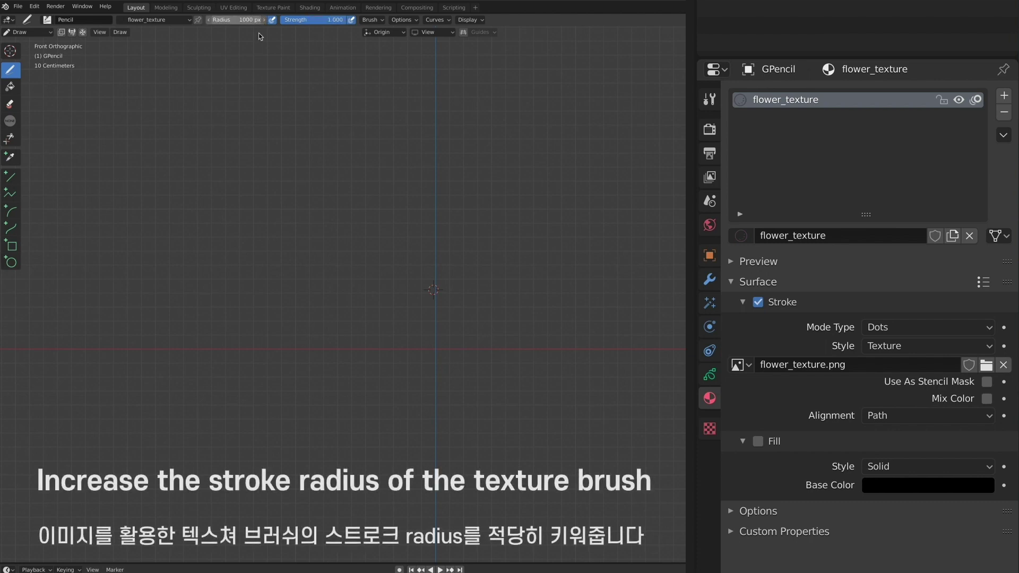
left_click(303, 138)
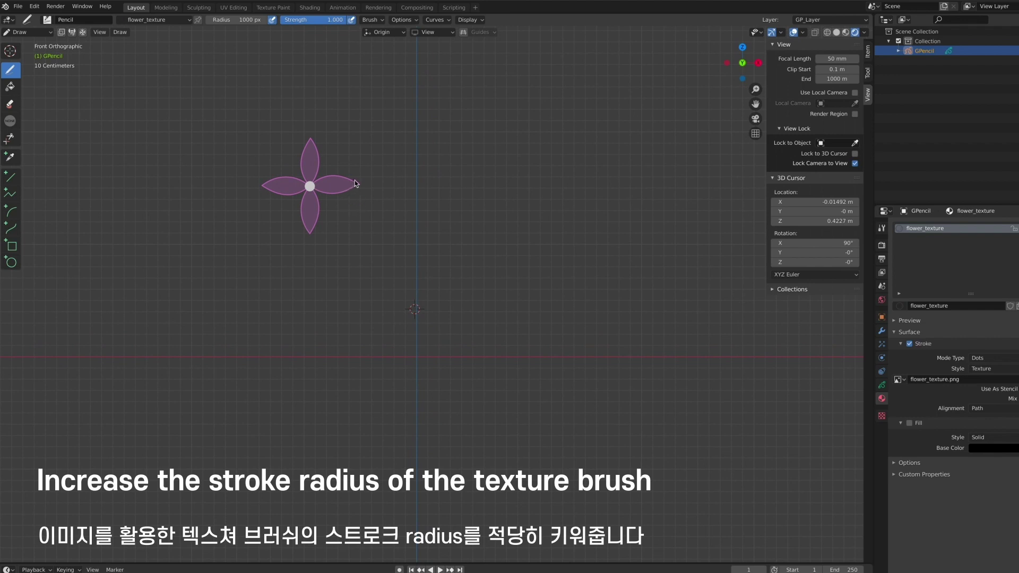
- Draw a short flower-textured stroke and a straight row of flower stamps below it
left_click_drag(355, 183, 496, 197)
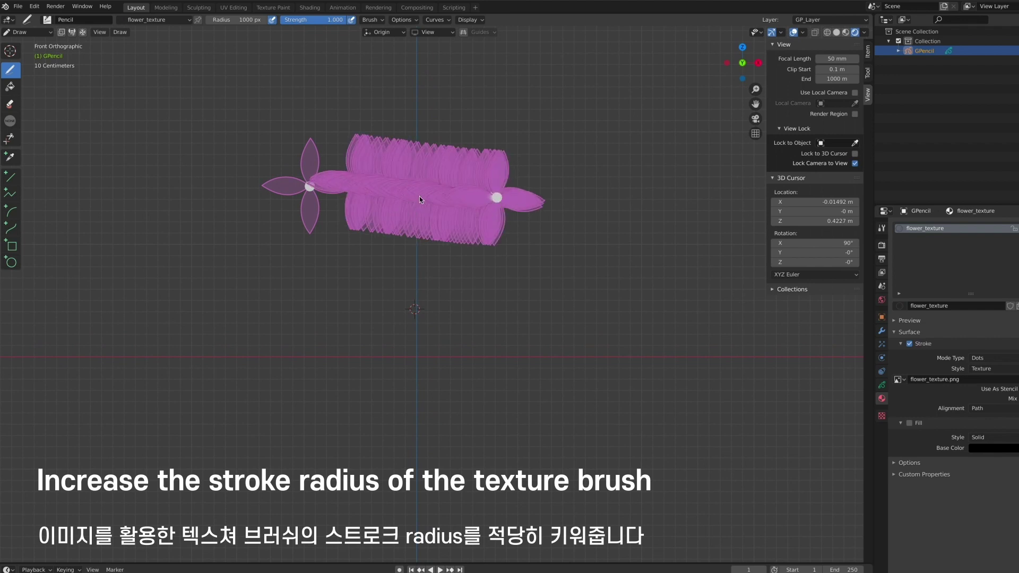
key("ctrl+z")
left_click_drag(294, 176, 461, 180)
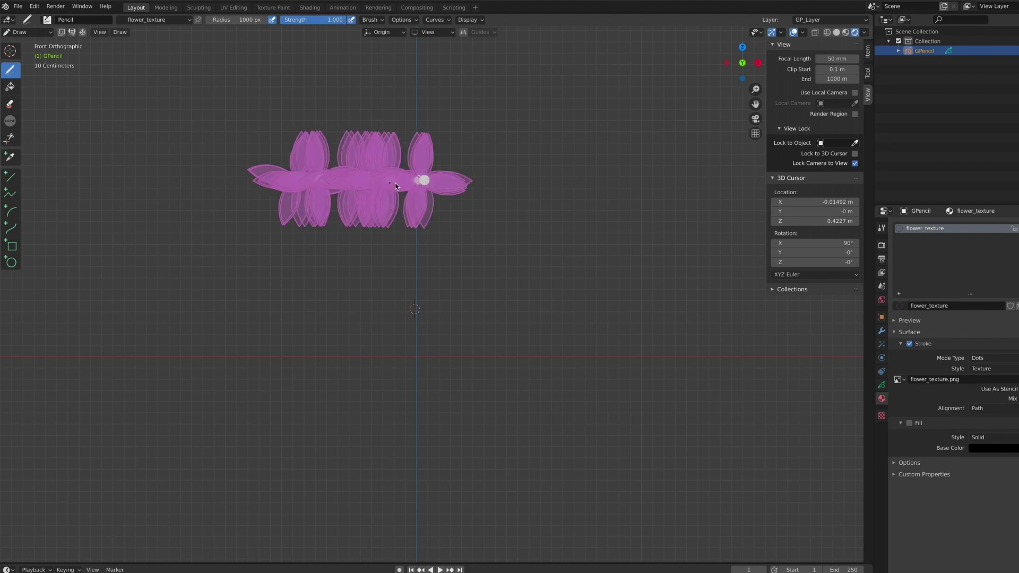
key("l")
left_click_drag(217, 298, 890, 297)
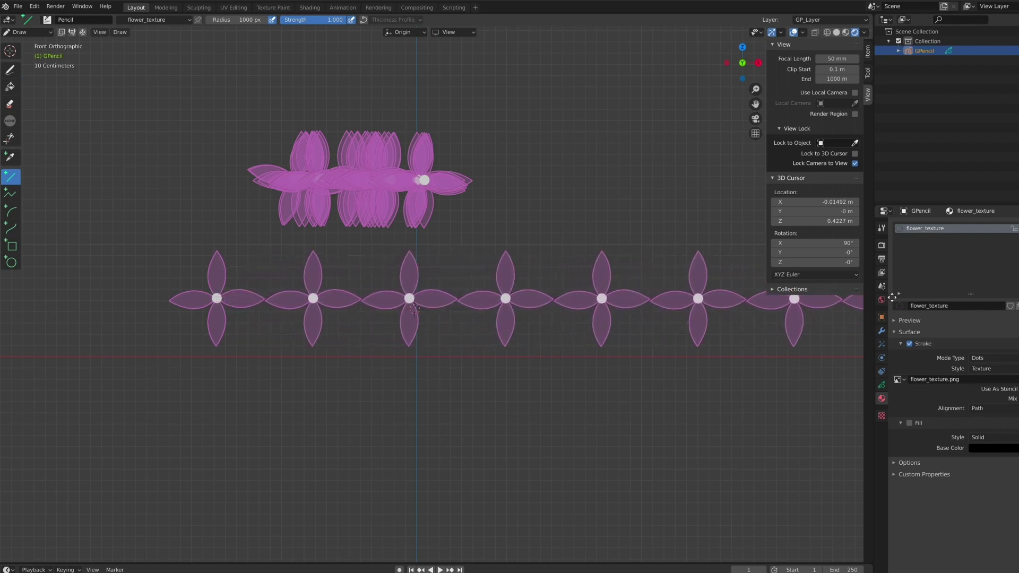
- Extend the flower line, zoom out, and draw a long dense flower stroke along the bottom
left_click_drag(890, 297, 919, 298)
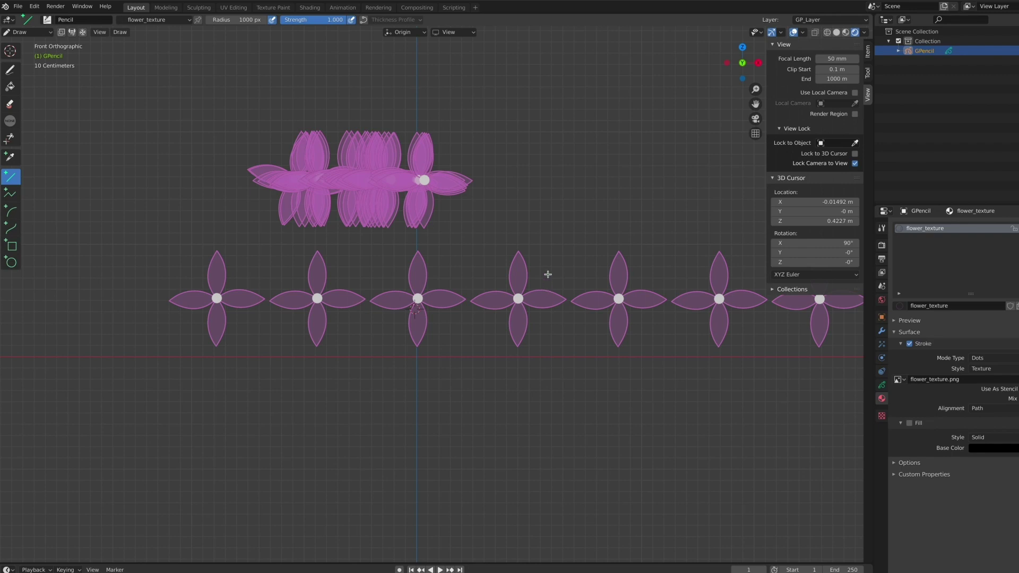
scroll(517, 265, "down", 2)
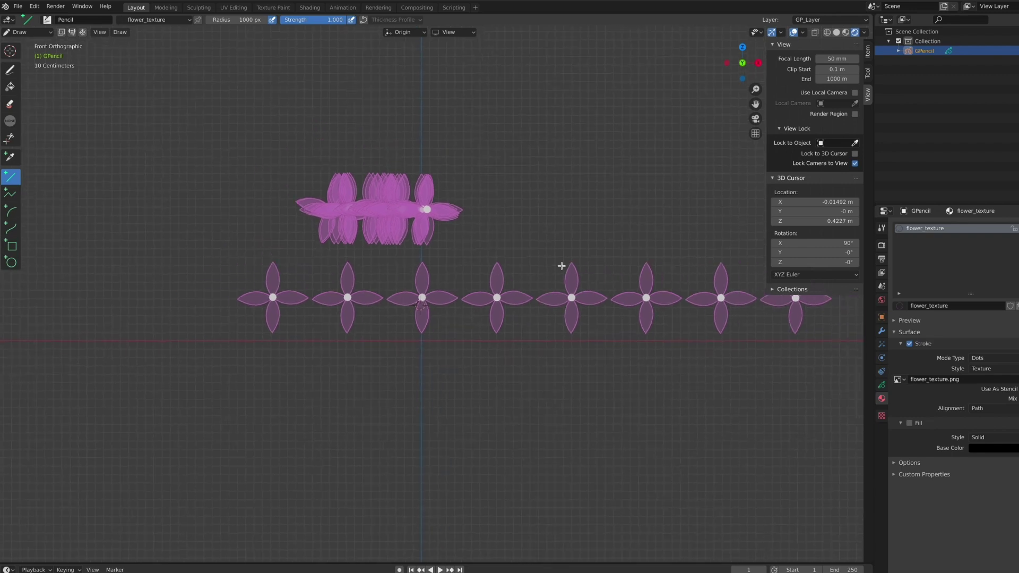
middle_click_drag(562, 266, 501, 264, "shift")
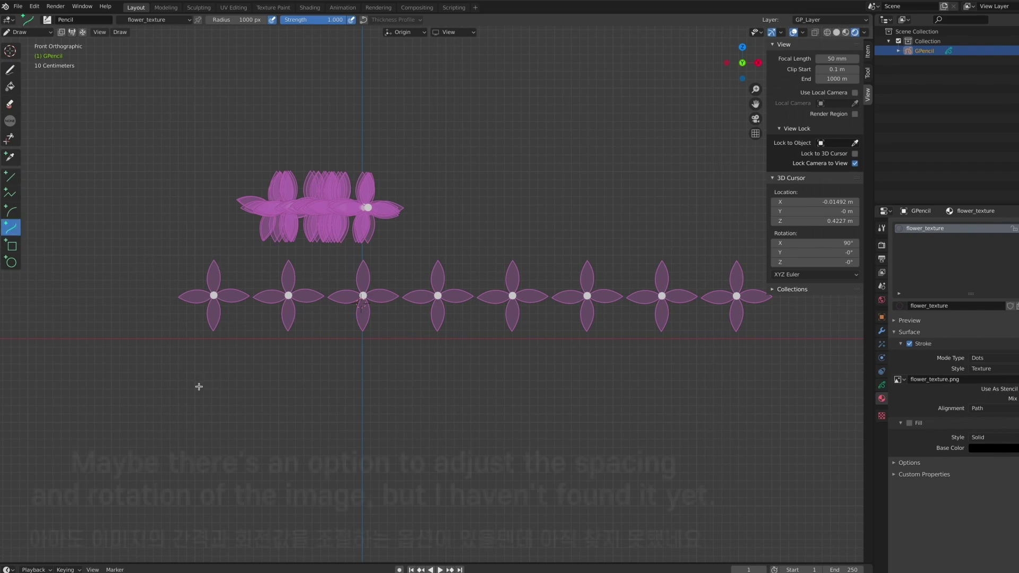
left_click_drag(206, 392, 760, 401)
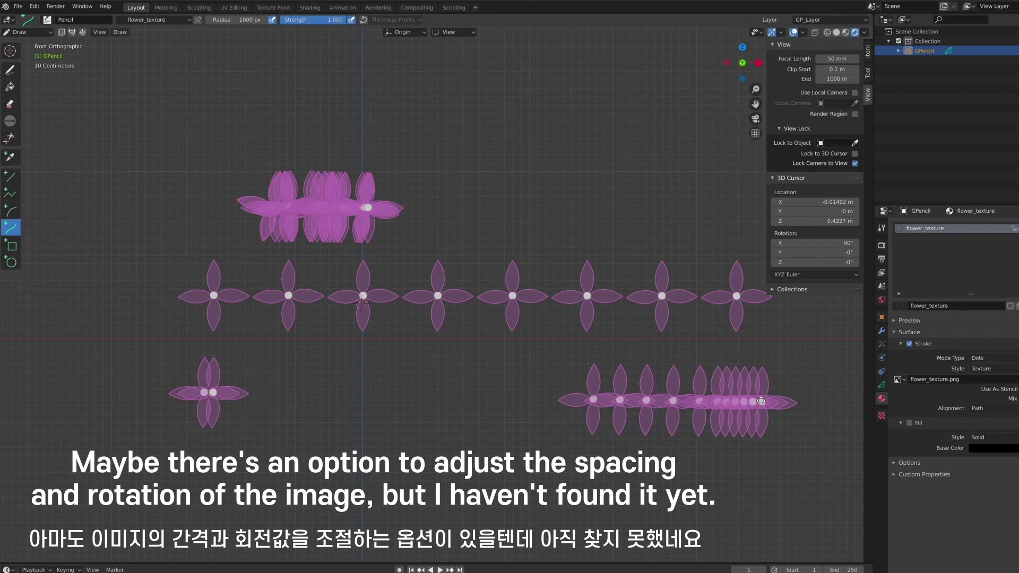
left_click_drag(760, 401, 755, 399)
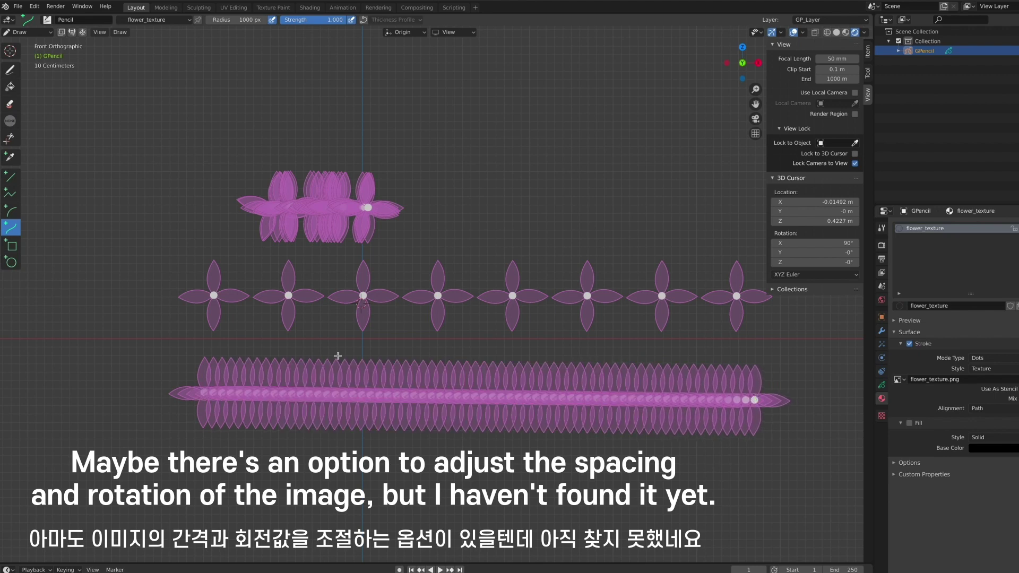
left_click(10, 70)
left_click(411, 21)
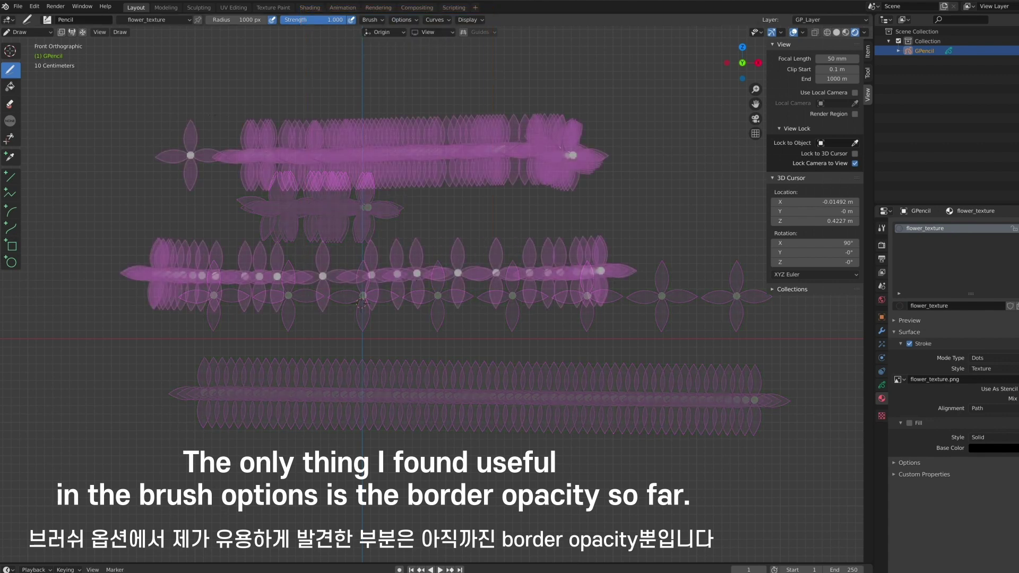
- Review the brush options, then draw a long flower stroke and bend it into an S-curve
left_click(413, 21)
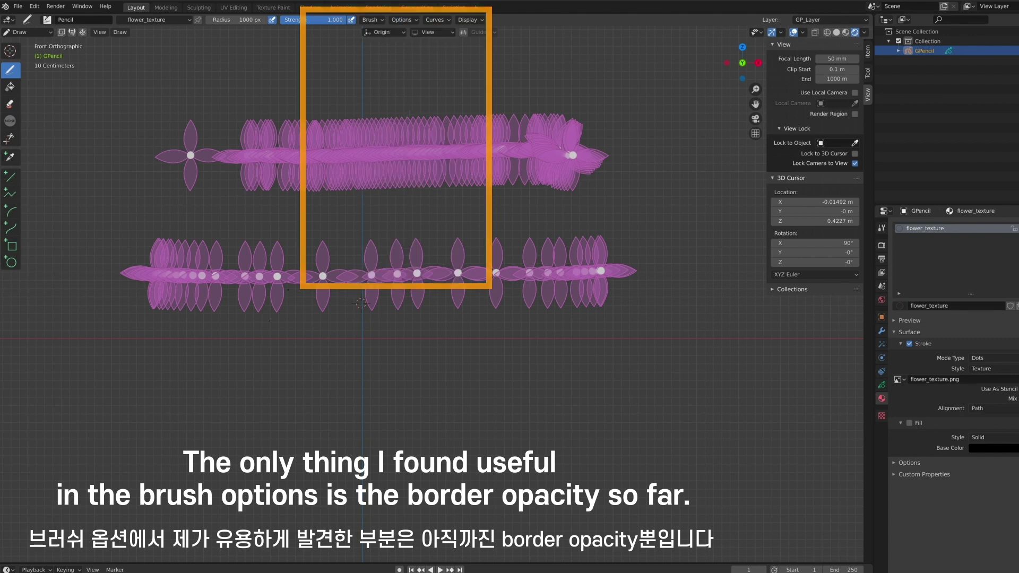
left_click_drag(146, 390, 481, 397)
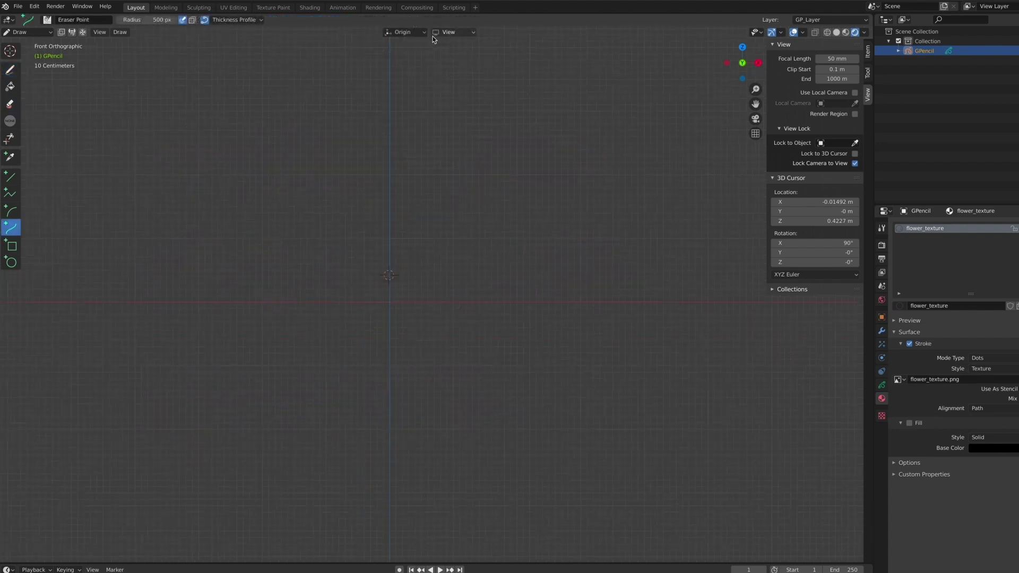
left_click_drag(192, 291, 754, 296)
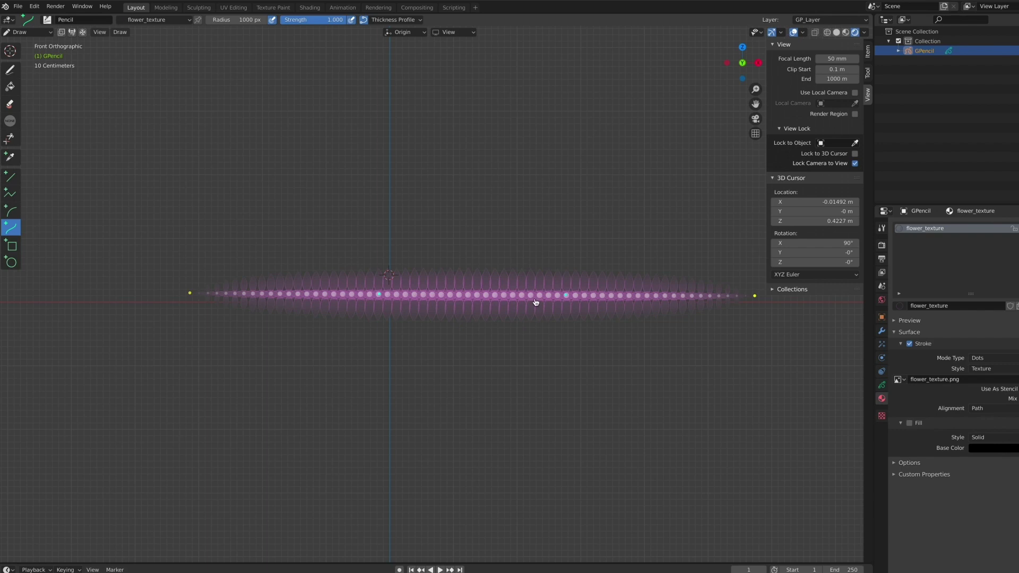
left_click_drag(378, 295, 338, 461)
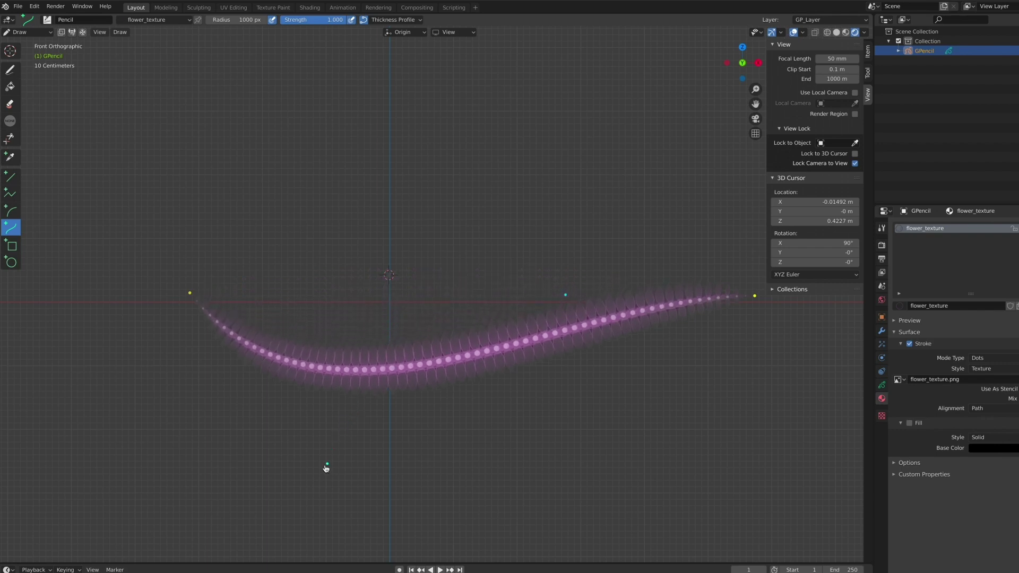
mouse_move(568, 295)
left_mouse_down()
mouse_move(470, 89)
mouse_move(463, 47)
left_mouse_up()
mouse_move(189, 293)
left_mouse_down()
mouse_move(100, 300)
mouse_move(189, 292)
mouse_move(108, 290)
left_mouse_up()
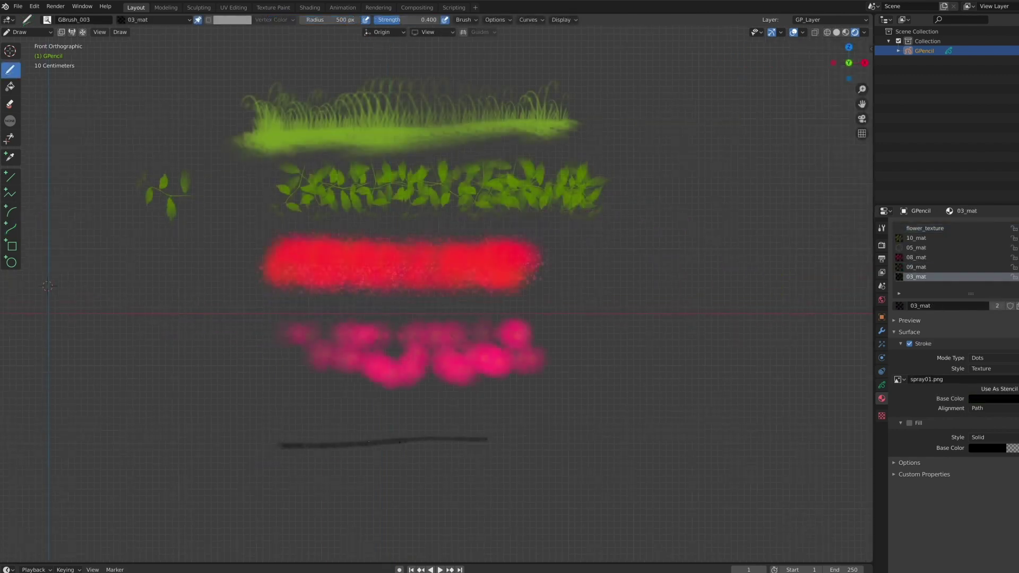
- Paint black and grey speckled spray strokes with GBrush_003 around the sample strokes
mouse_move(658, 289)
left_mouse_down()
mouse_move(667, 322)
mouse_move(593, 372)
mouse_move(673, 406)
left_mouse_up()
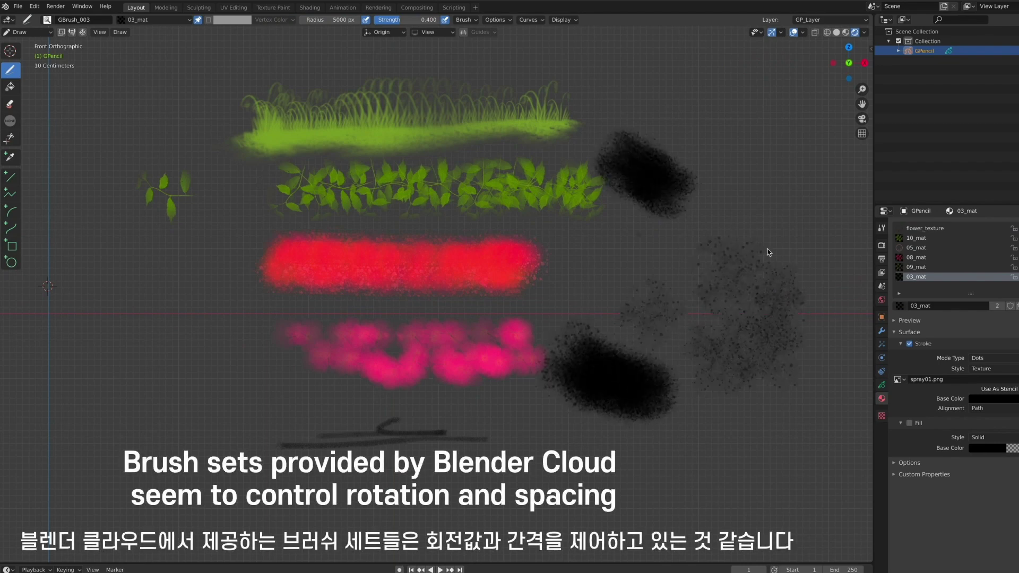
left_click_drag(698, 255, 658, 281)
mouse_move(124, 263)
left_mouse_down()
mouse_move(191, 350)
mouse_move(297, 392)
left_mouse_up()
left_click(463, 19)
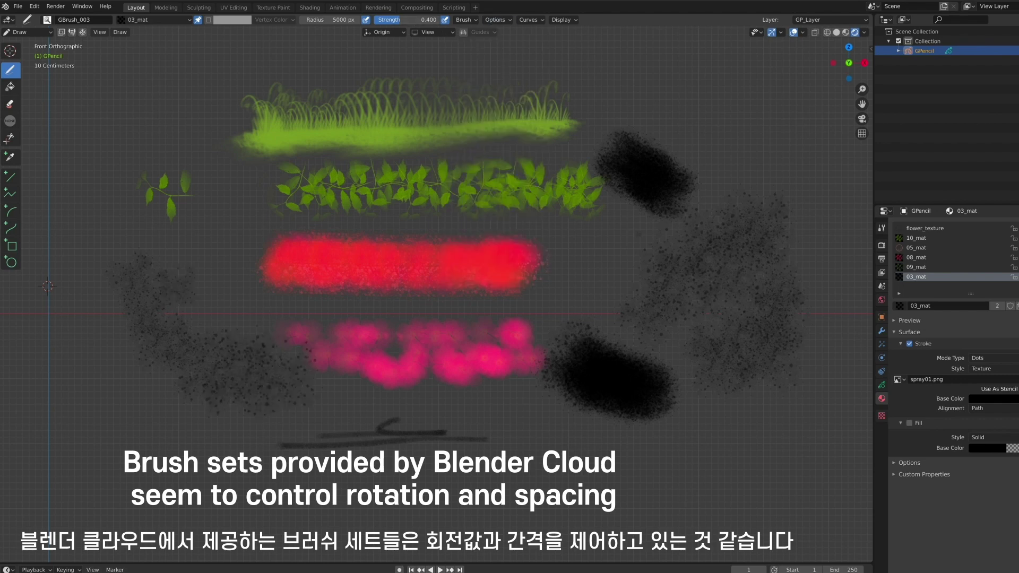
left_click_drag(85, 504, 318, 526)
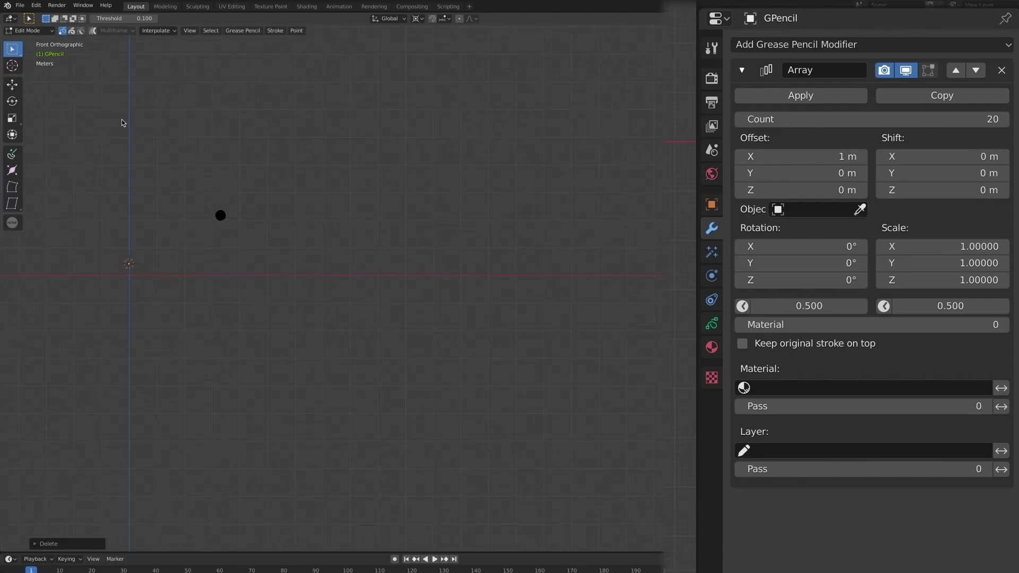
- Rename the first Array modifier to 1
left_click(53, 33)
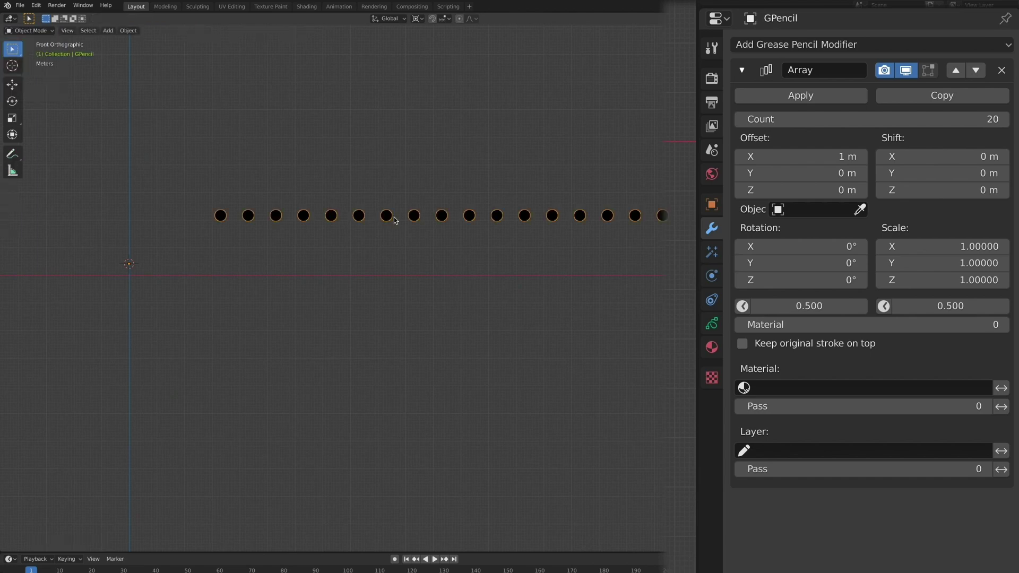
scroll(393, 231, "down", 2)
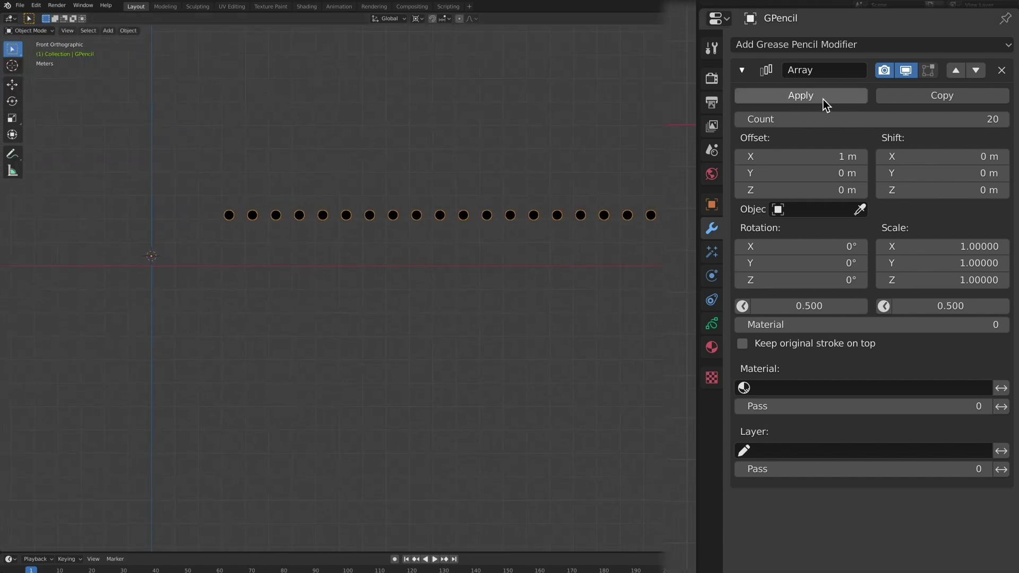
double_click(823, 70)
type("1")
key("Return")
- Add a second Array modifier named 2 with offset X 0 m, Z 1 m and count 20
left_click(928, 45)
left_click(684, 84)
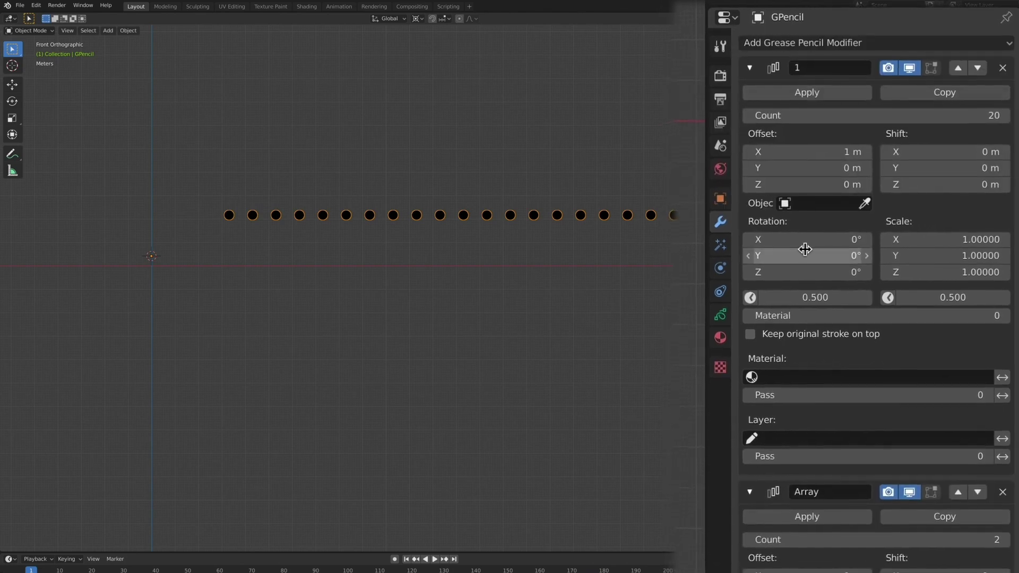
double_click(830, 492)
type("2")
key("Return")
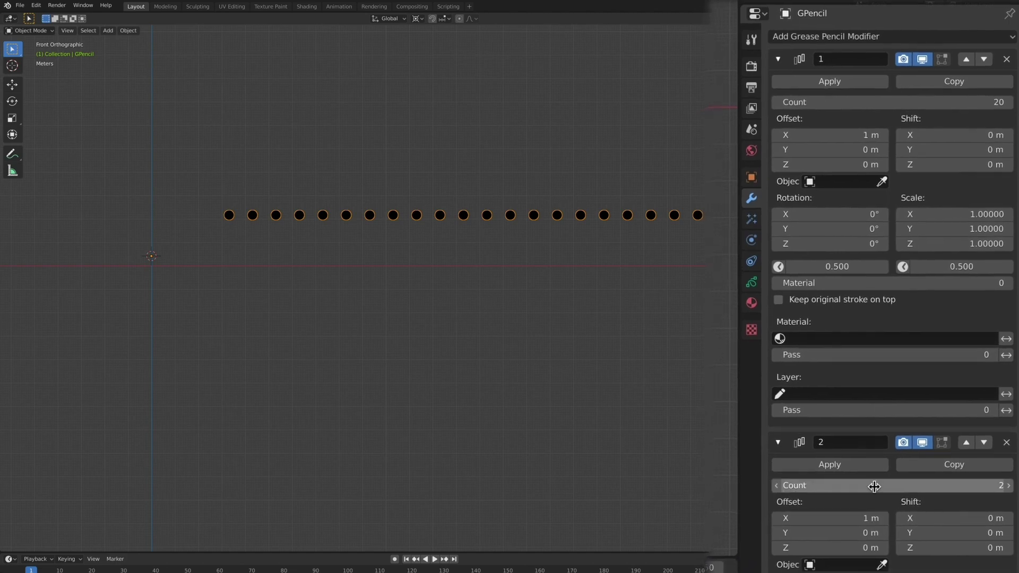
key("BackSpace")
key("ctrl+v")
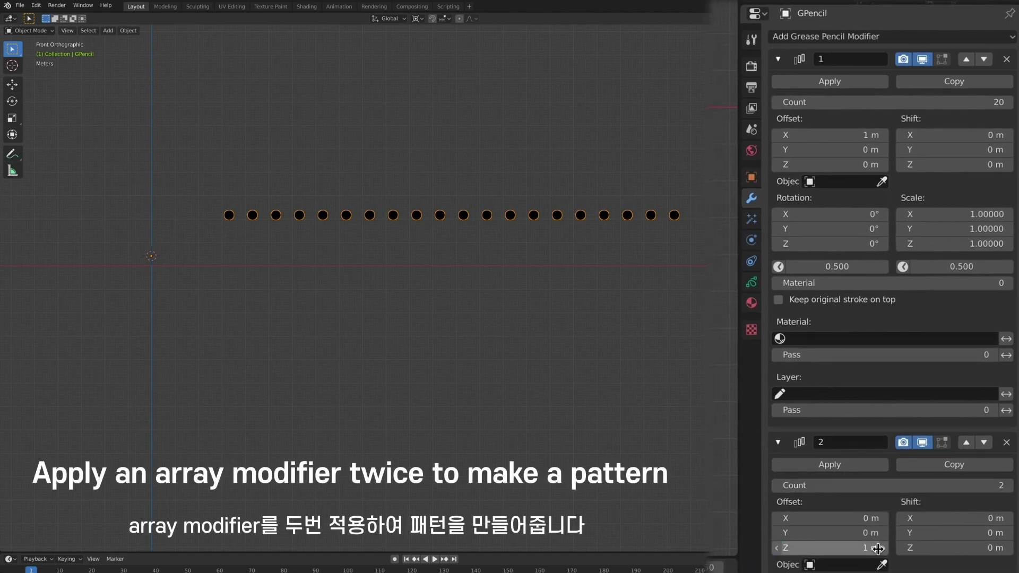
left_click(997, 484)
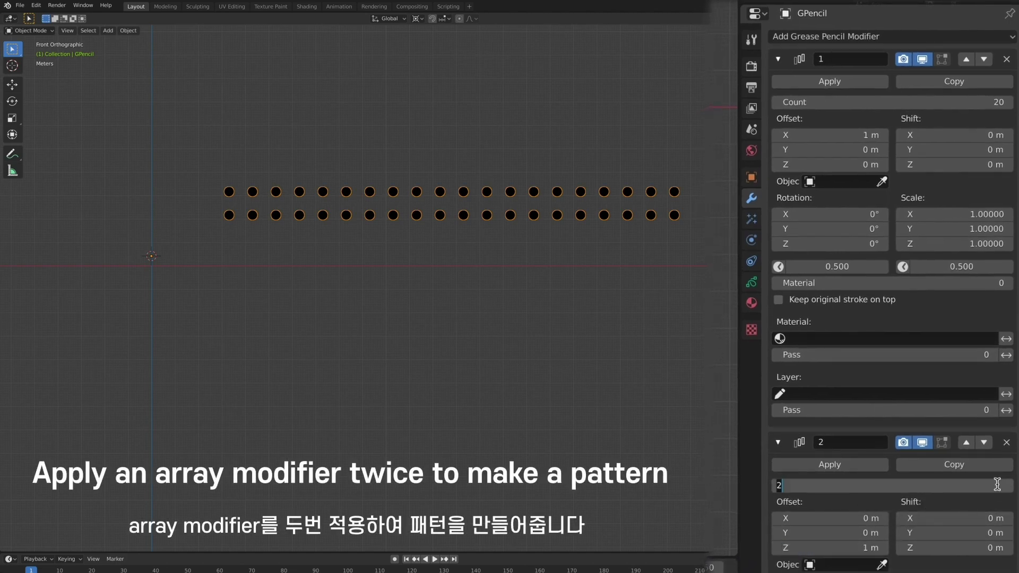
type("0")
key("Return")
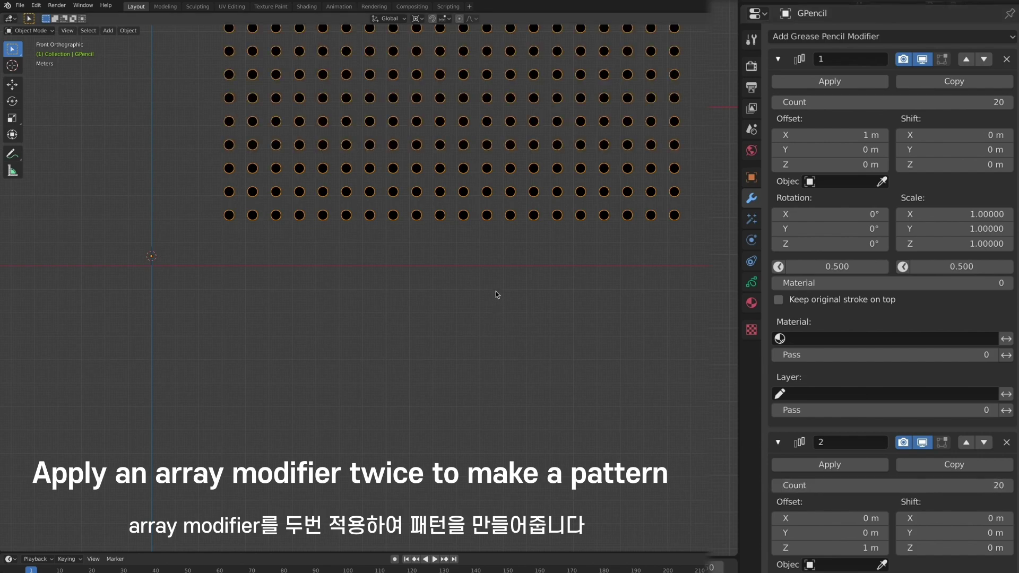
- Frame the 20×20 dot grid in the viewport and deselect it
middle_click_drag(507, 254, 518, 414, "shift")
scroll(522, 399, "down", 1)
left_click(650, 343)
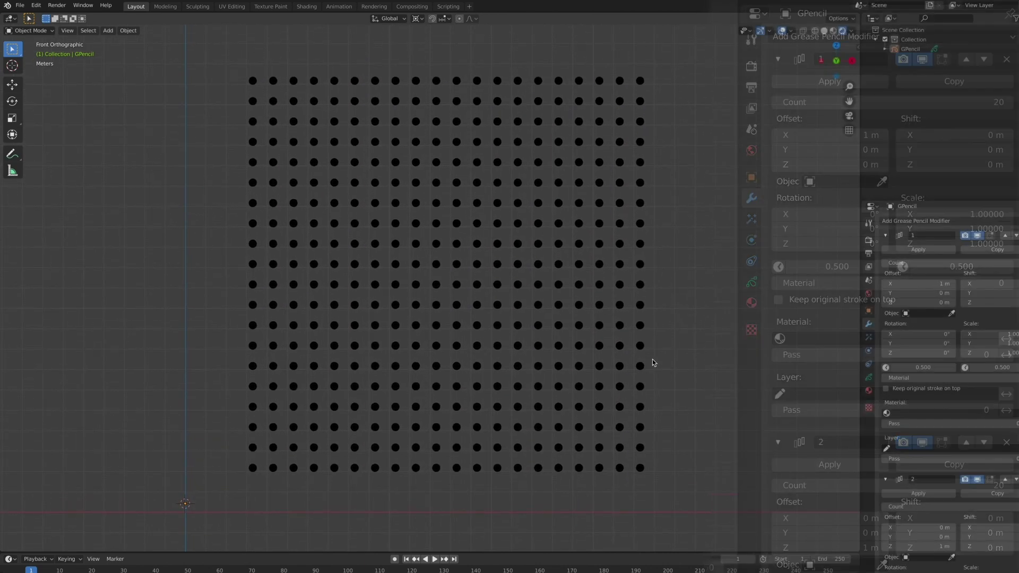
key("shift+a")
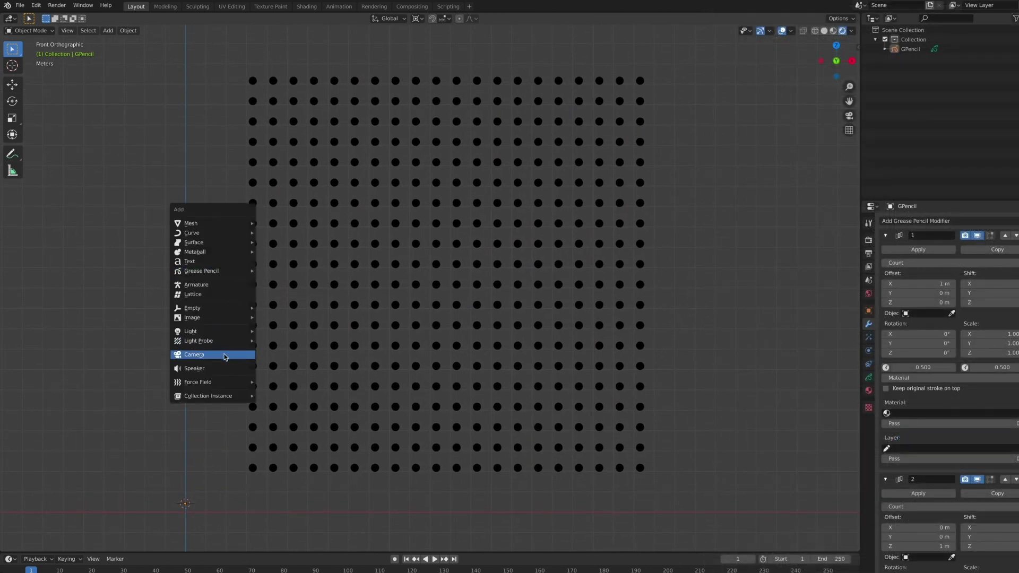
- Add a camera aligned to the current view so it frames the dot grid
left_click(226, 351)
left_click(67, 30)
mouse_move(84, 159)
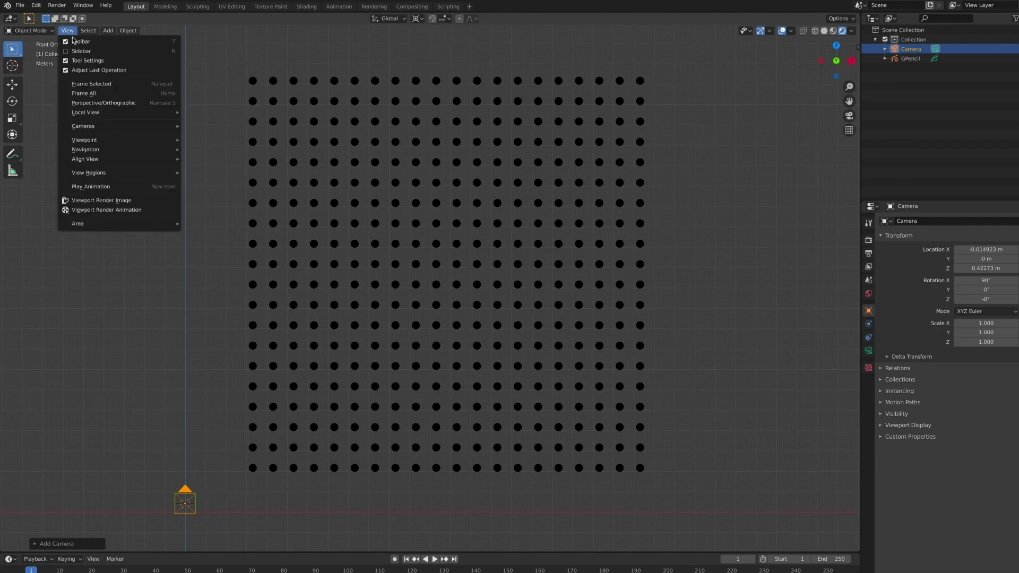
left_click(267, 174)
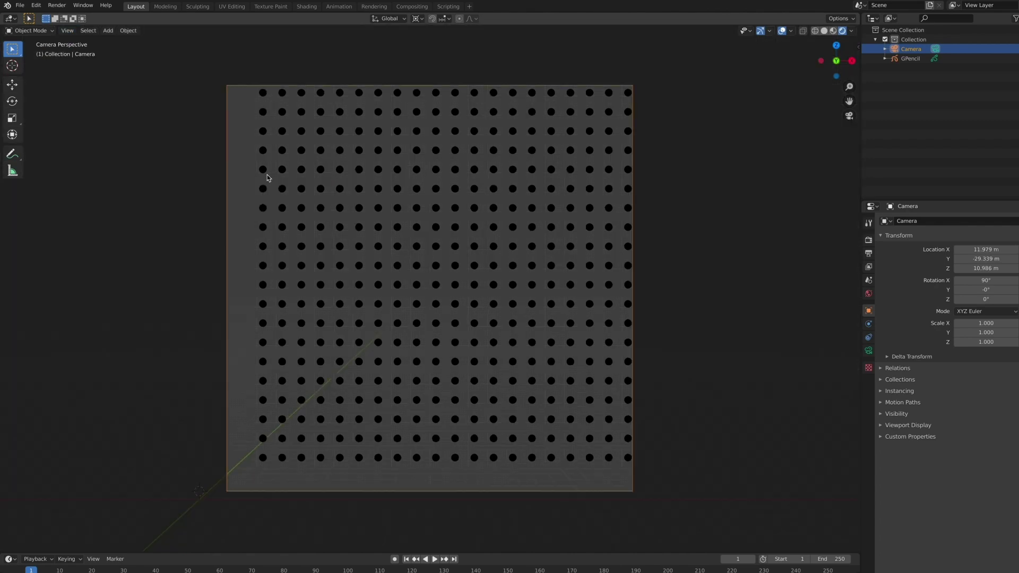
middle_click_drag(429, 204, 415, 217, "shift")
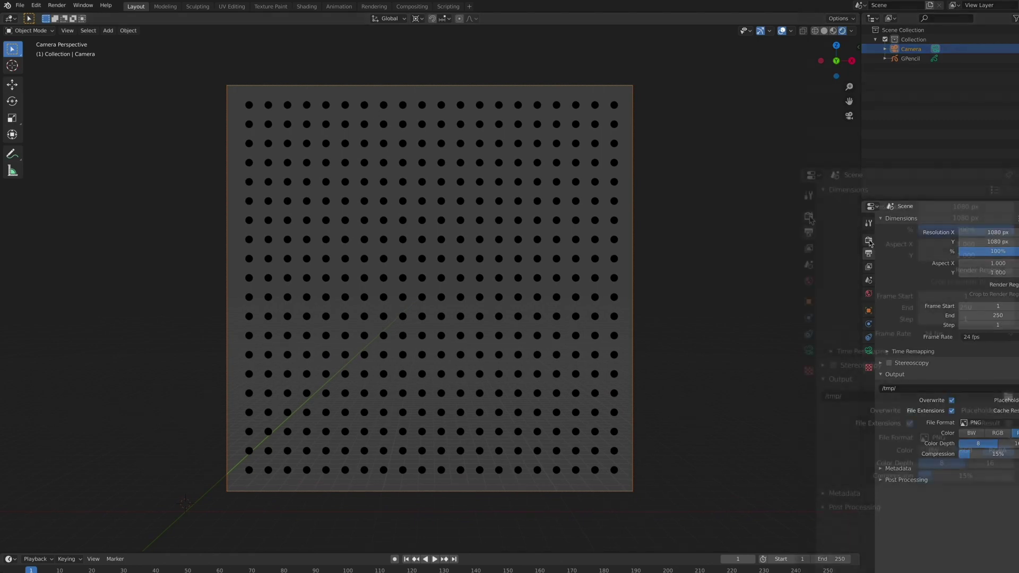
- Enable transparent Film background and hide the viewport overlays
left_click(824, 410)
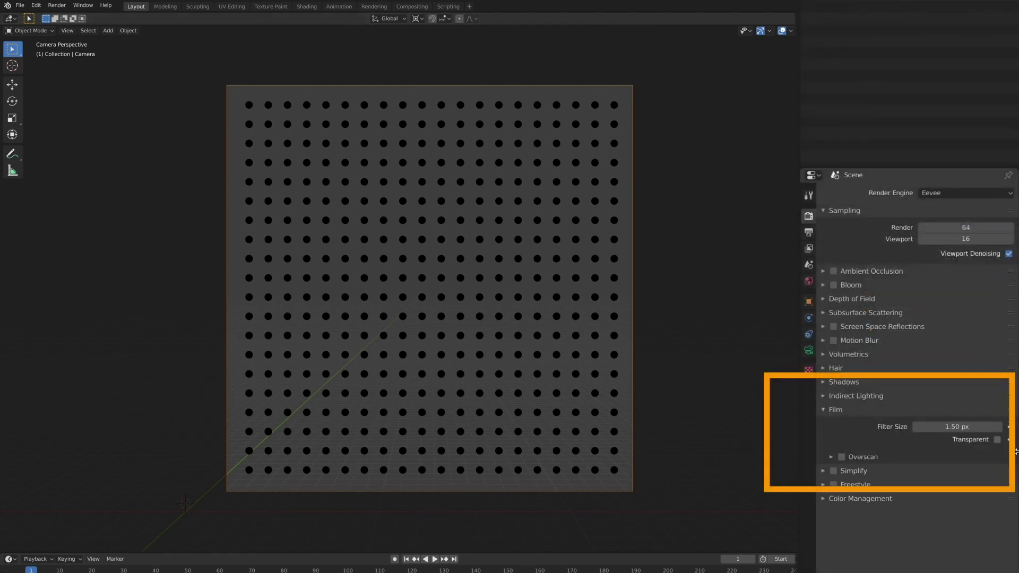
left_click(997, 440)
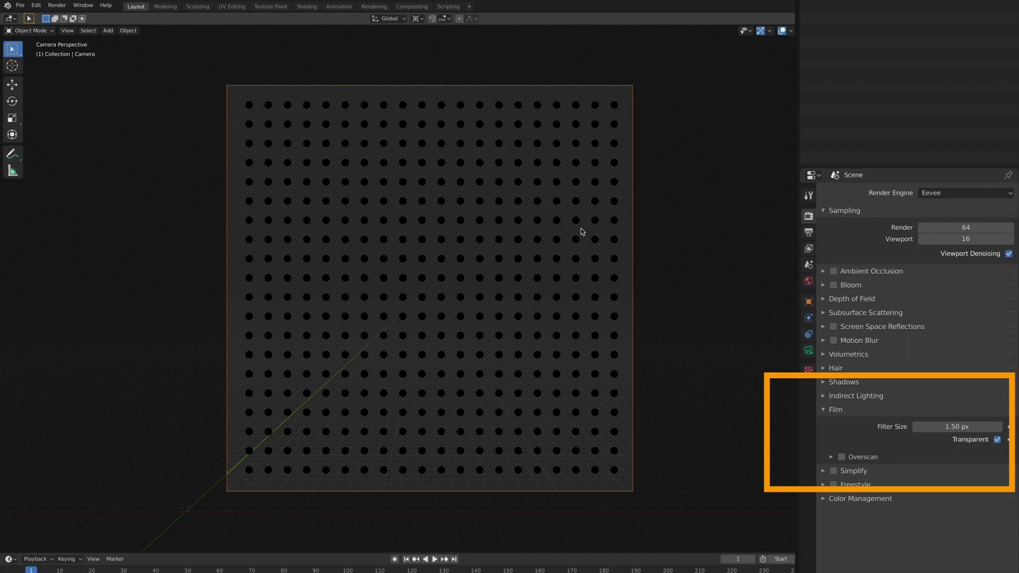
left_click(784, 31)
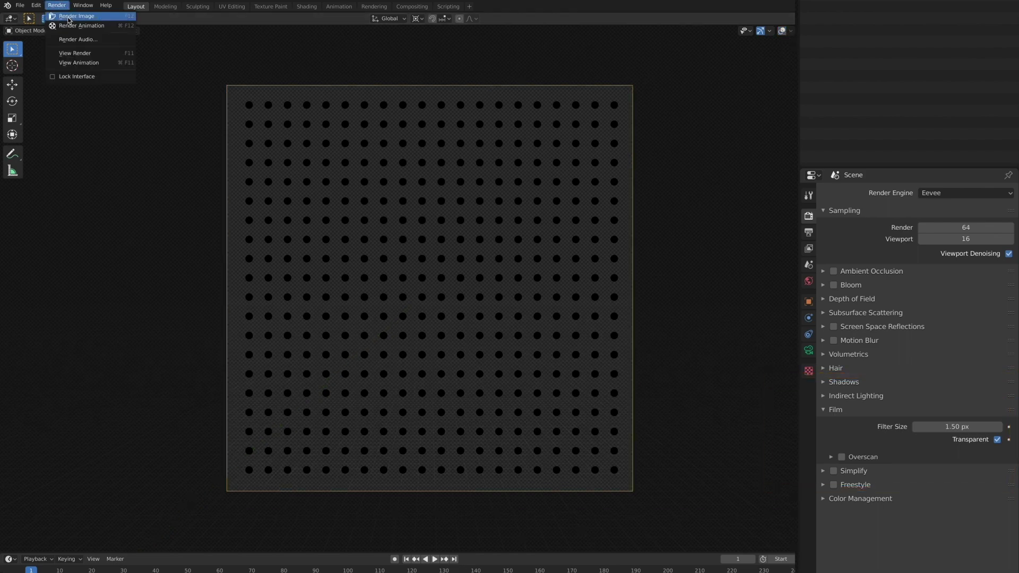
- Render the dot grid, save a copy as dot_texture.png, and restore viewport overlays
key("F12")
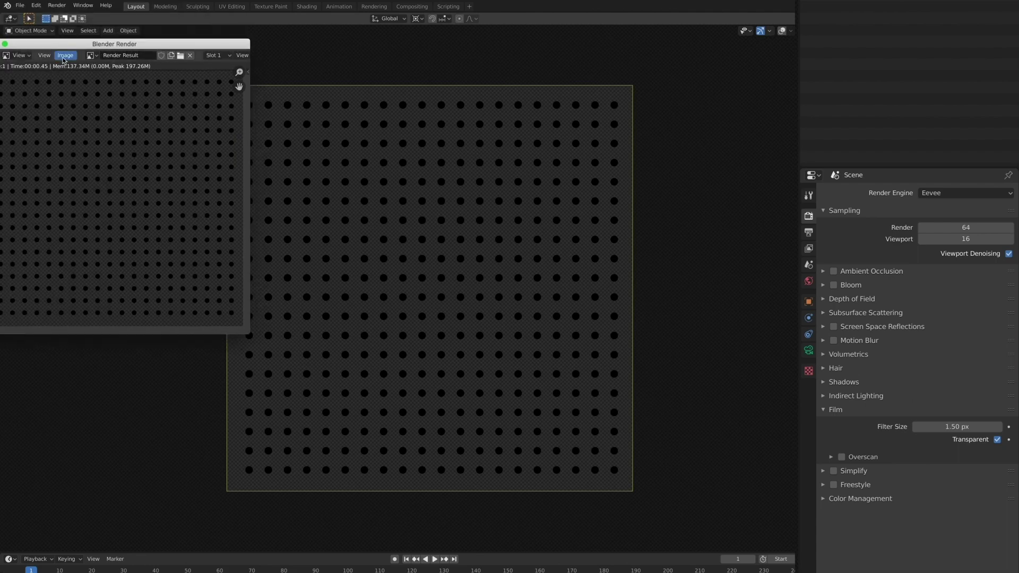
left_click(63, 60)
left_click(103, 133)
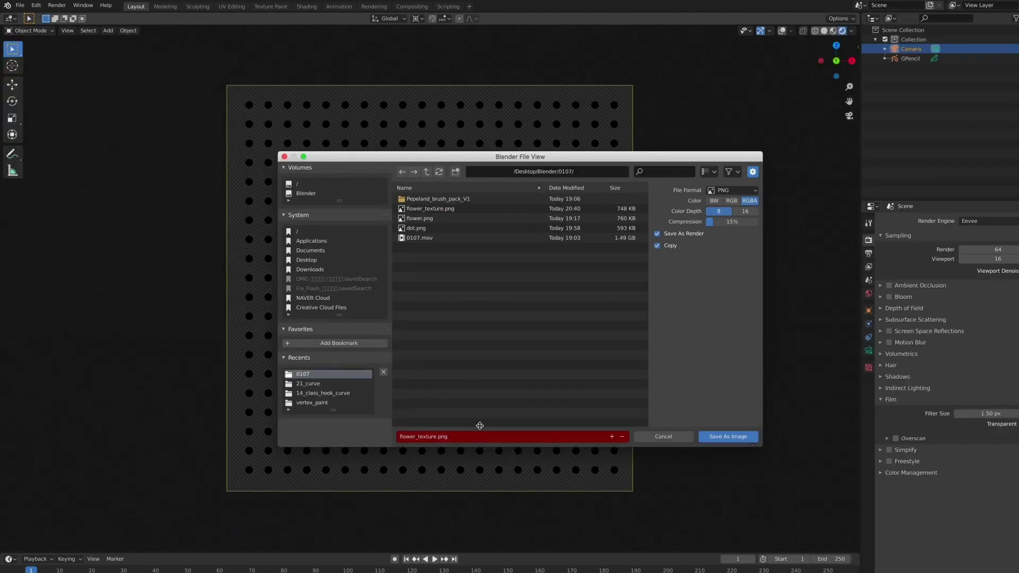
type("dot")
left_click(734, 435)
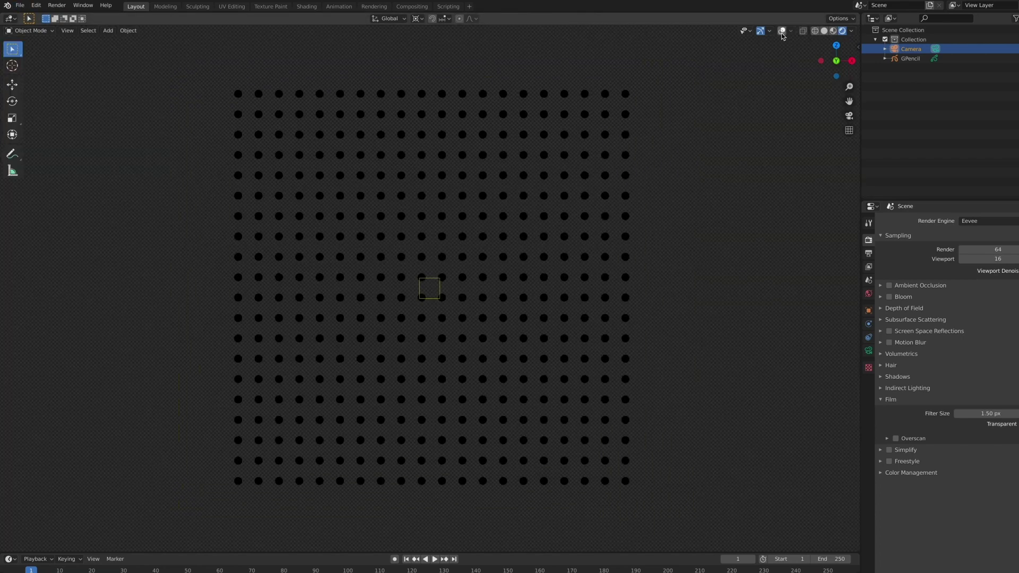
left_click(782, 32)
scroll(241, 129, "down", 3)
- Delete all objects and add a blank grease pencil object in Draw mode
key("a")
key("x")
left_click(467, 243)
key("shift+a")
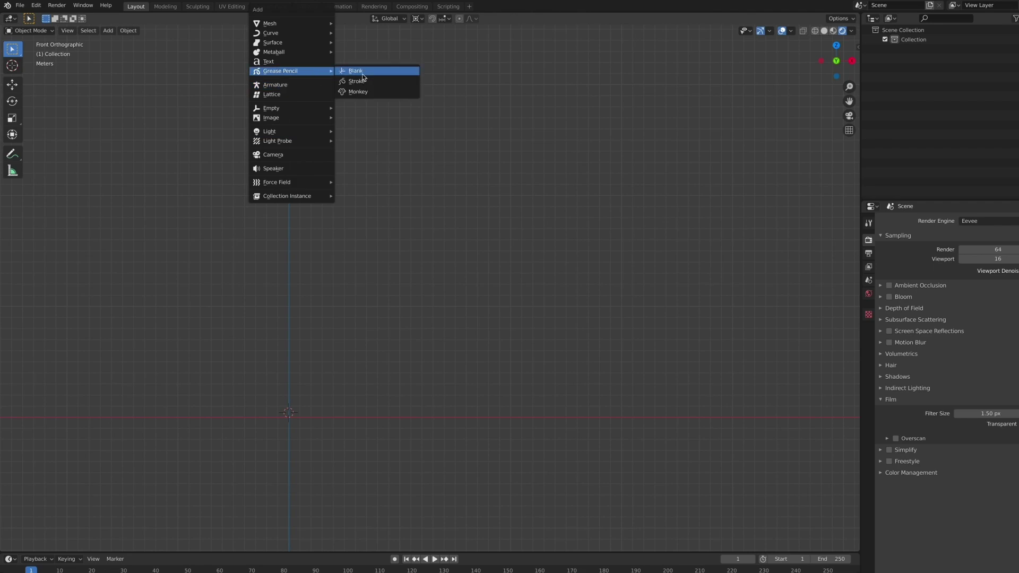
left_click(360, 71)
left_click(29, 31)
left_click(45, 82)
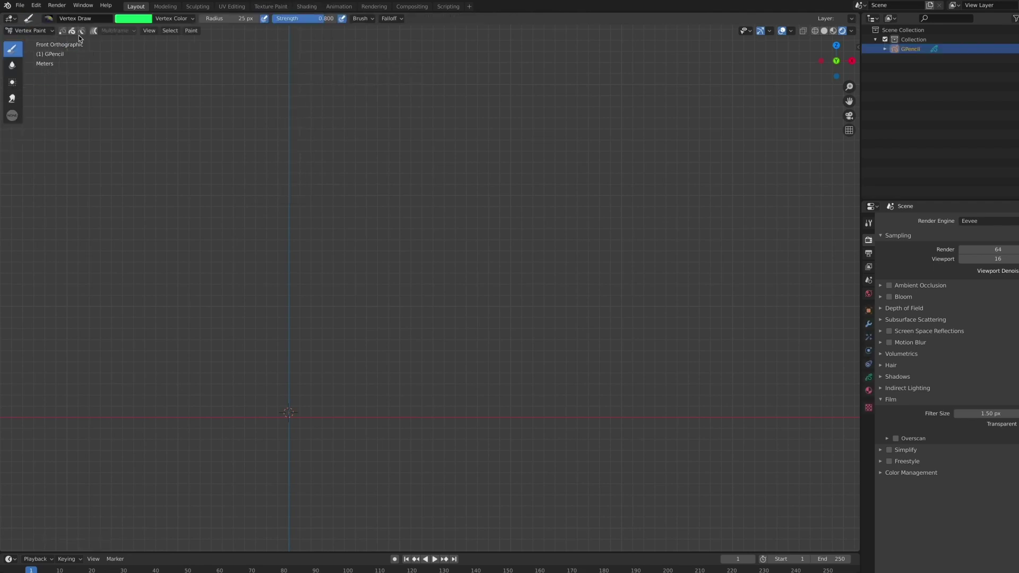
left_click(53, 31)
left_click(27, 73)
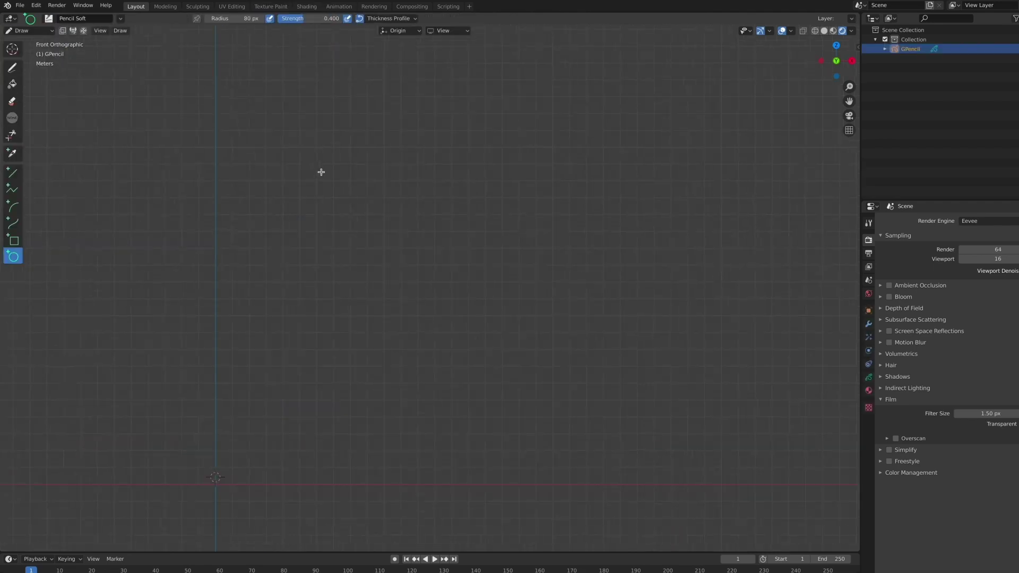
left_click(51, 18)
- Create a new Dots-mode material with Texture style using dot_texture.png
left_click(868, 390)
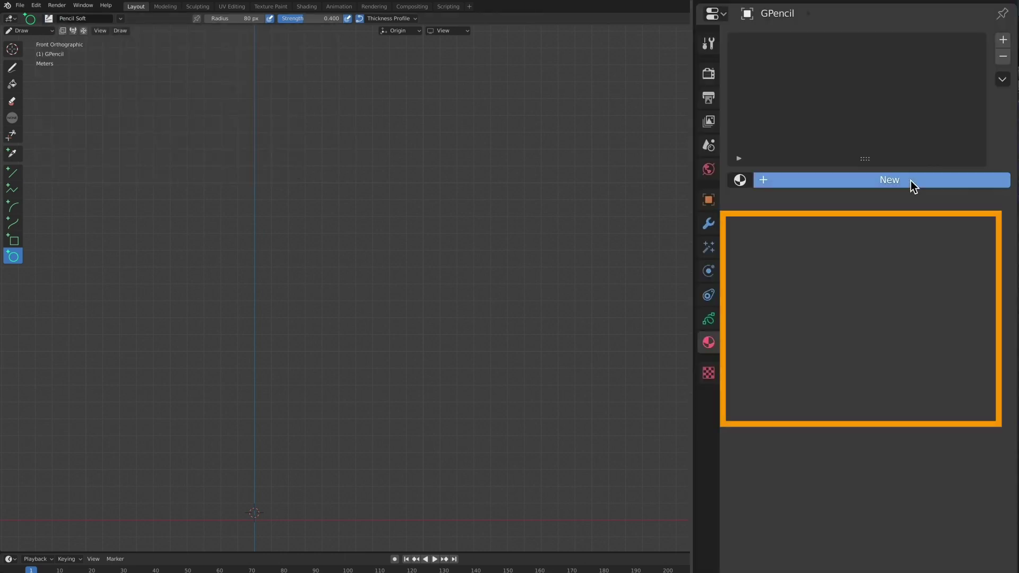
left_click(910, 180)
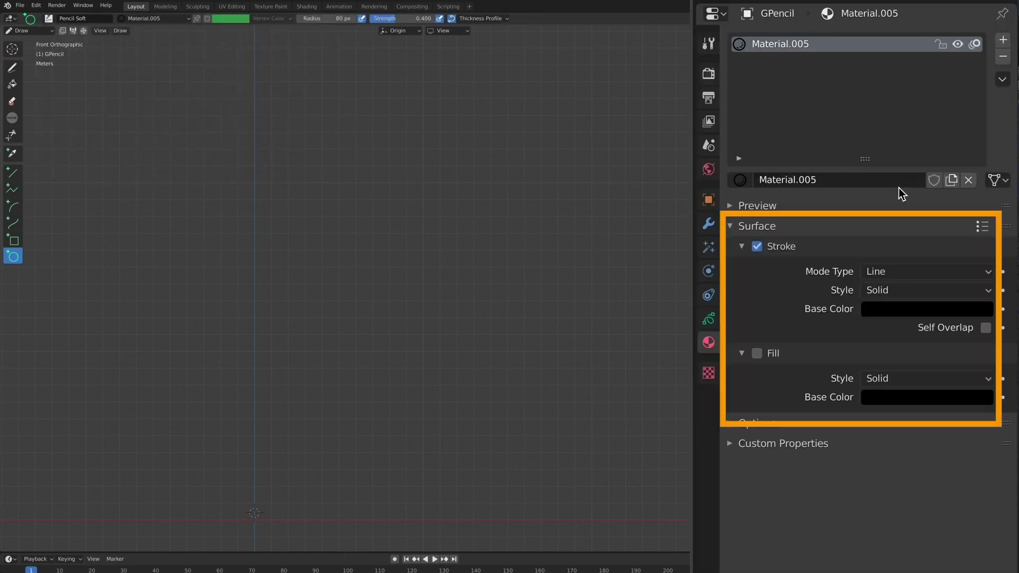
left_click(933, 272)
left_click(915, 307)
left_click(935, 291)
left_click(918, 341)
left_click(834, 313)
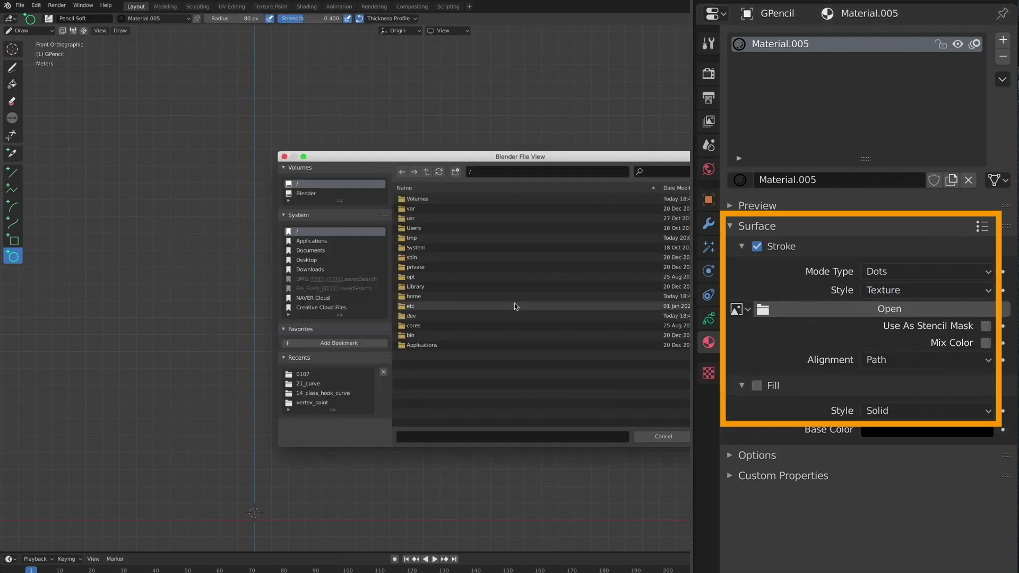
double_click(419, 227)
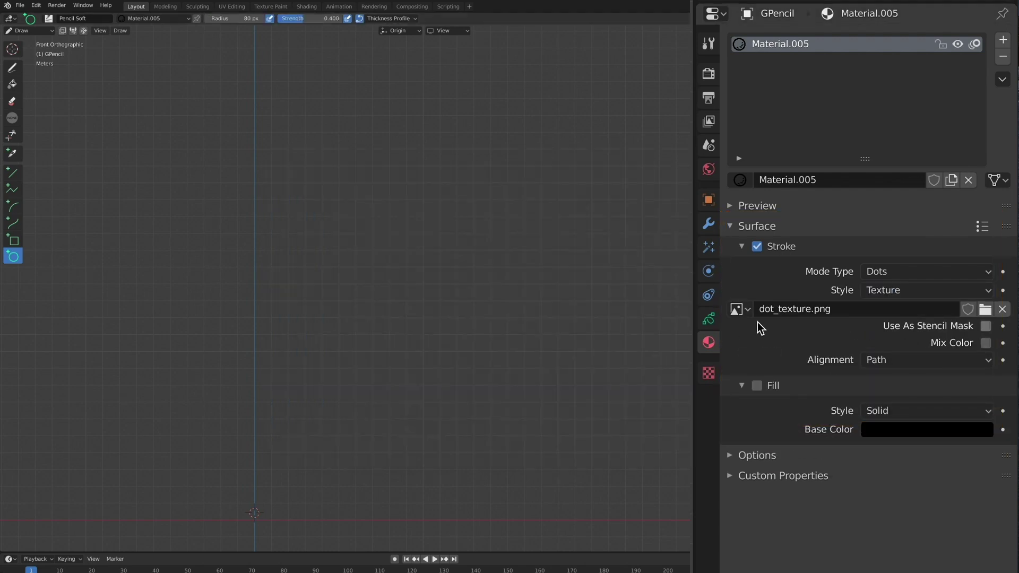
- Set the brush radius to 1000 px and hide the grid and viewport overlays
left_click(250, 20)
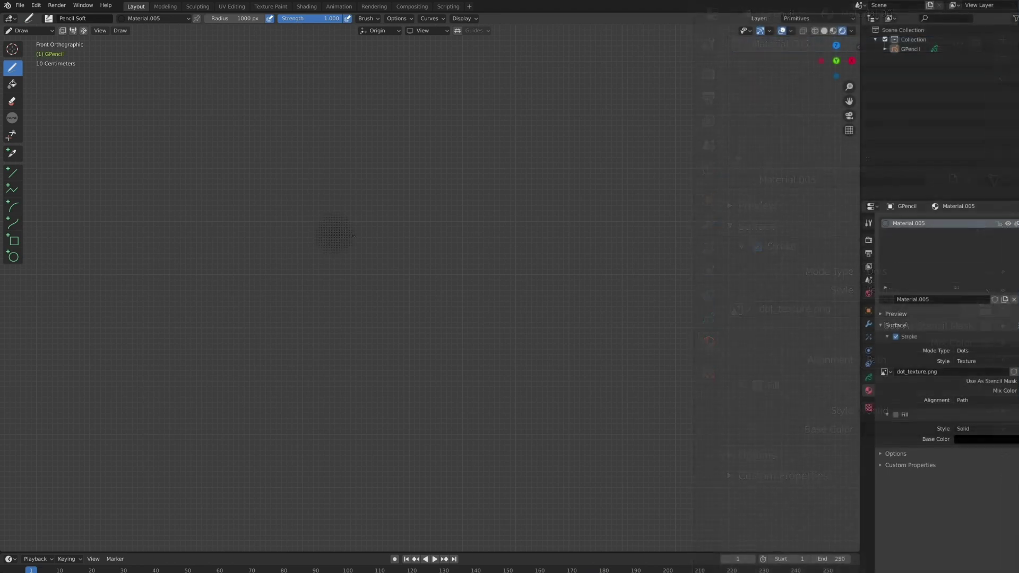
left_click(782, 30)
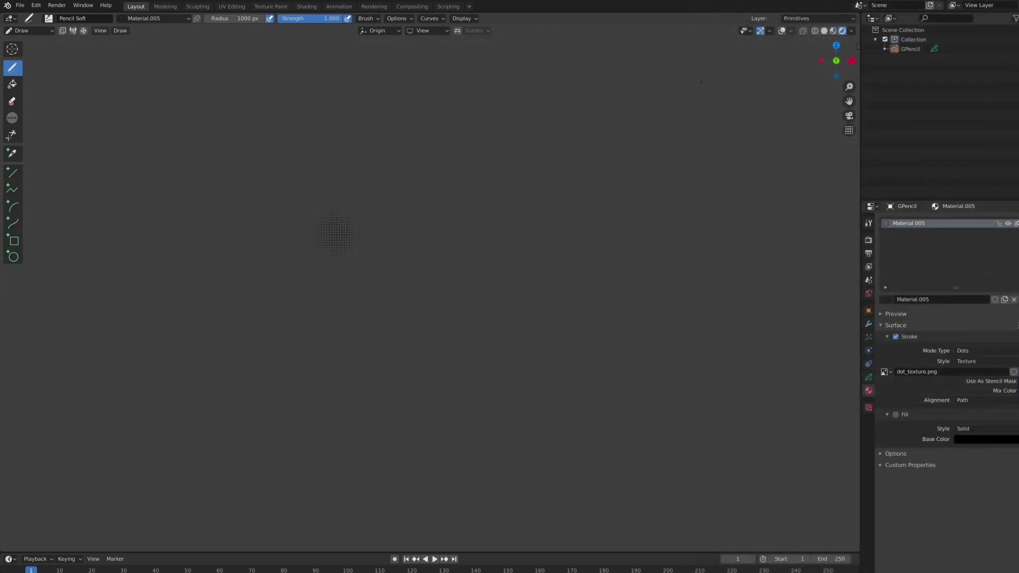
left_click(868, 293)
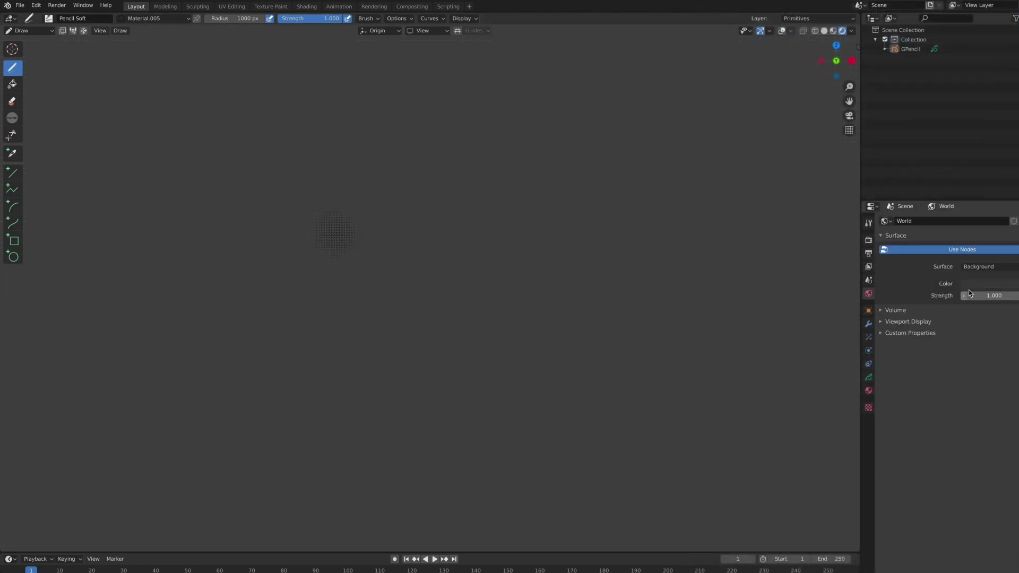
- Lighten the World color to light grey and paint a faint dotted test stroke
left_click(992, 283)
left_click_drag(976, 260, 1003, 260)
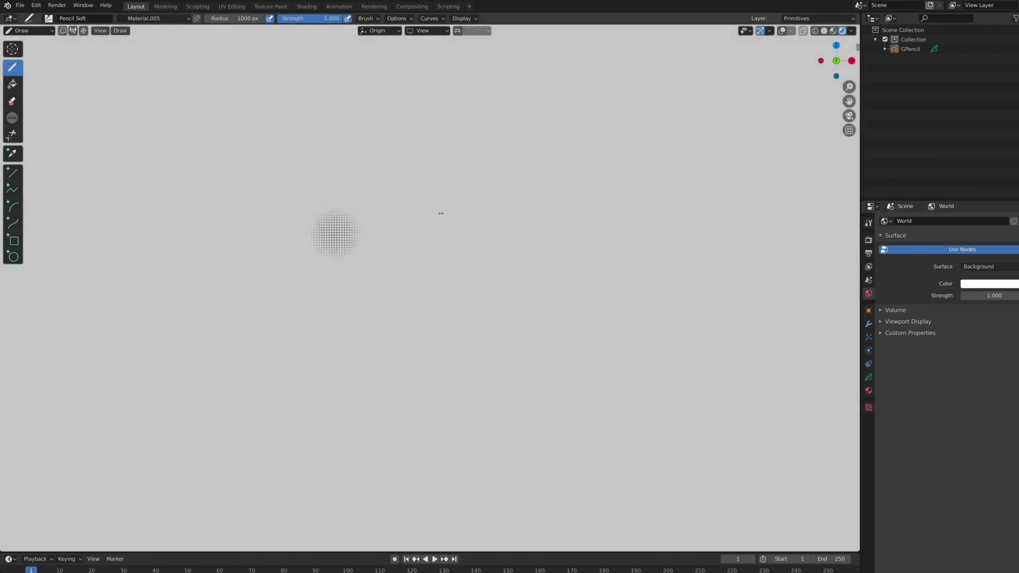
left_click_drag(377, 238, 551, 233)
key("ctrl+z")
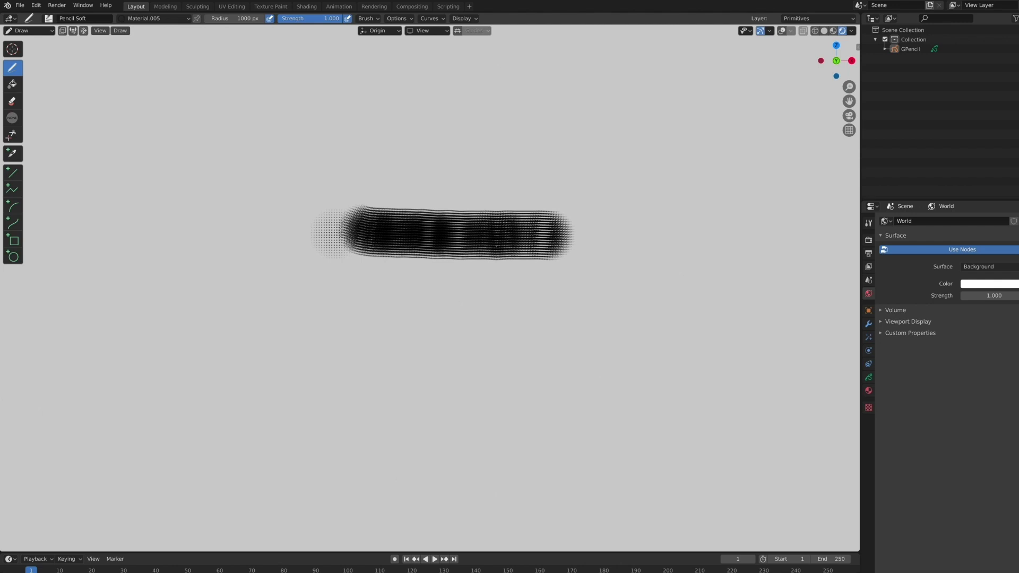
key("ctrl+z")
left_click_drag(345, 231, 427, 234)
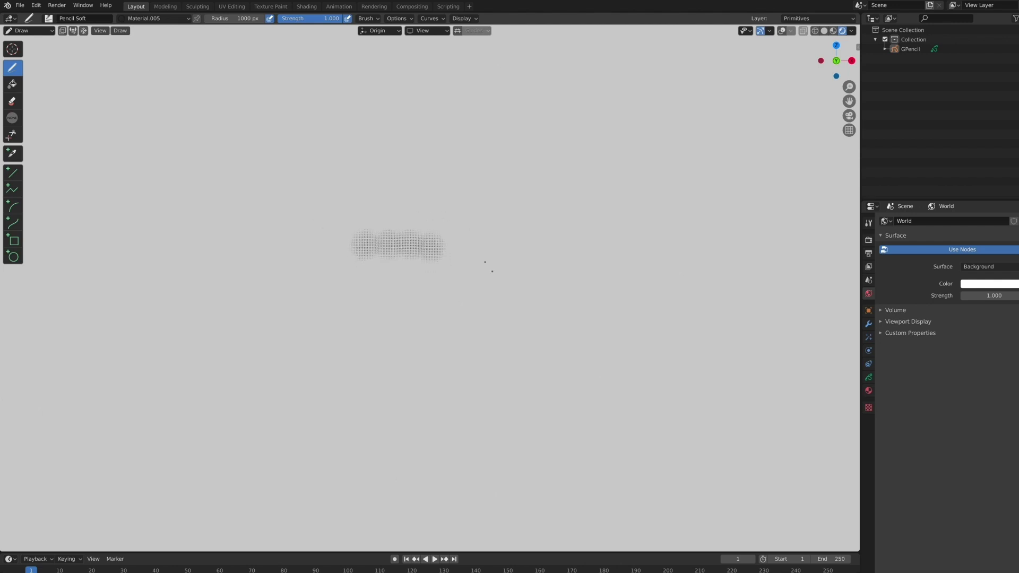
- Draw a straight dotted line and three long horizontal curve strokes below it
left_click(12, 172)
left_click_drag(175, 299, 575, 297)
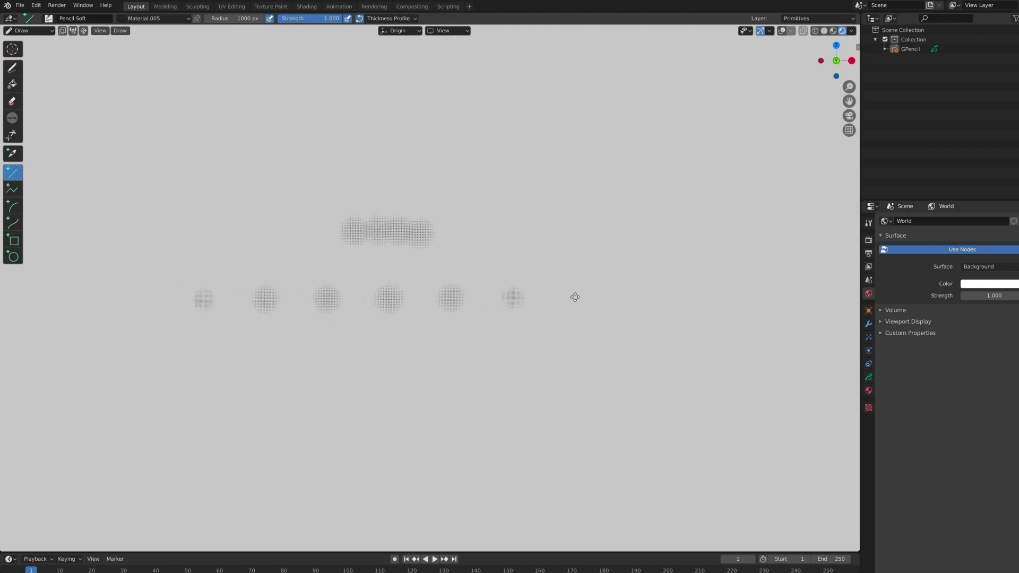
left_click(14, 222)
left_click_drag(185, 350, 551, 350)
mouse_move(191, 406)
left_mouse_down()
mouse_move(562, 403)
mouse_move(491, 426)
left_mouse_up()
left_click_drag(180, 455, 584, 455)
- Draw a vertical curve on the right and bend it into an S-shape
scroll(471, 364, "down", 2)
scroll(501, 392, "down", 3)
scroll(501, 392, "up", 2)
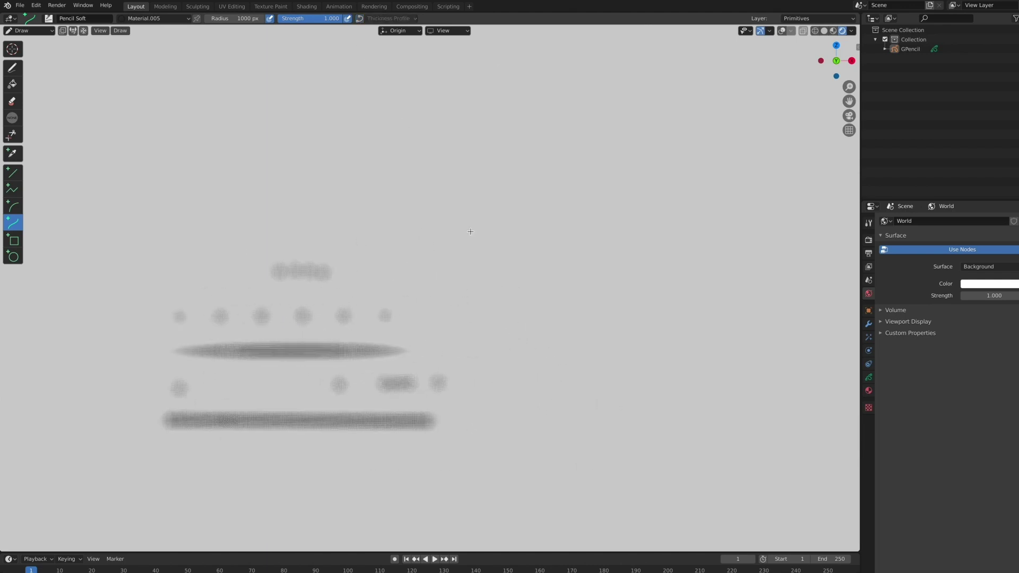
left_click_drag(490, 210, 489, 449)
left_click_drag(490, 371, 549, 371)
left_click_drag(490, 289, 454, 292)
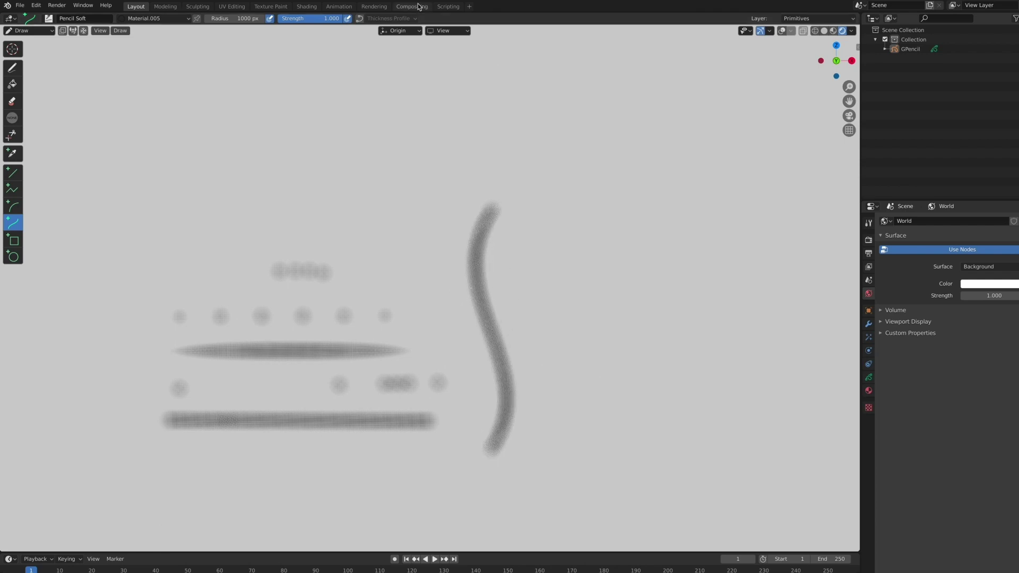
left_click(11, 69)
- Draw textured test strokes with Border Opacity raised to 1.0
left_click_drag(164, 203, 364, 203)
left_click(397, 18)
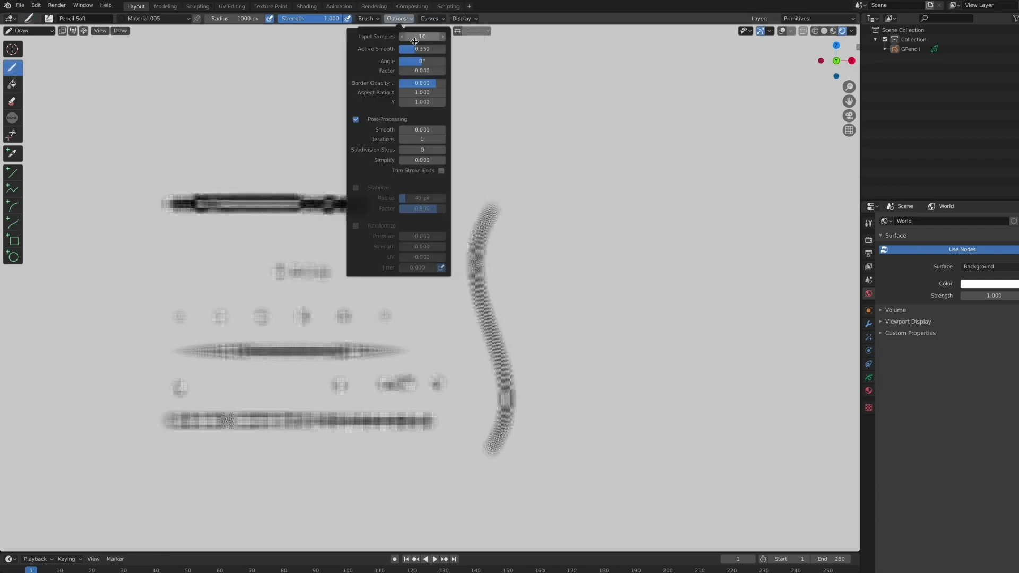
left_click_drag(232, 155, 479, 155)
scroll(393, 269, "up", 2)
left_click(397, 18)
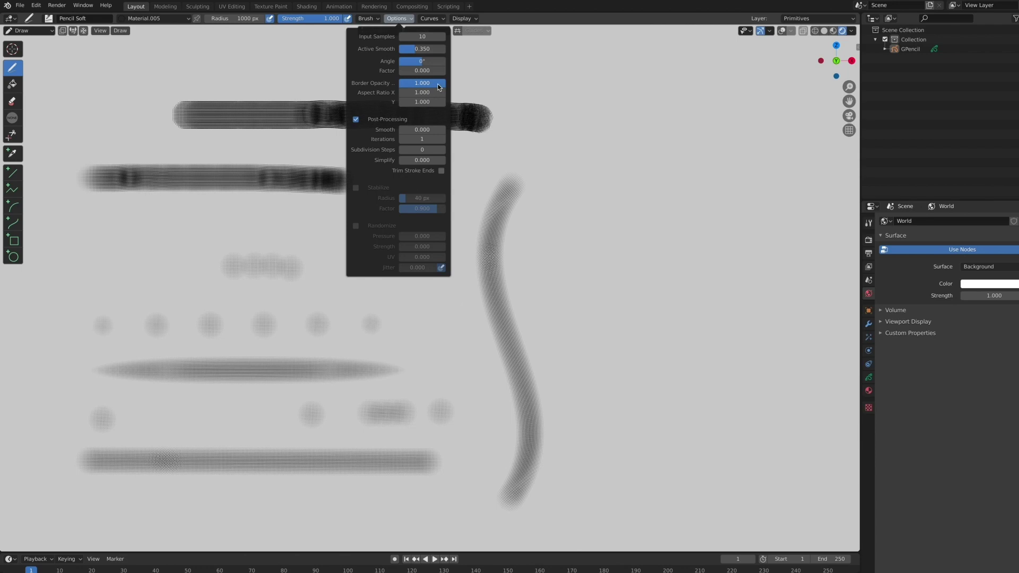
left_click_drag(234, 225, 421, 225)
scroll(458, 159, "up", 1)
scroll(459, 159, "down", 1)
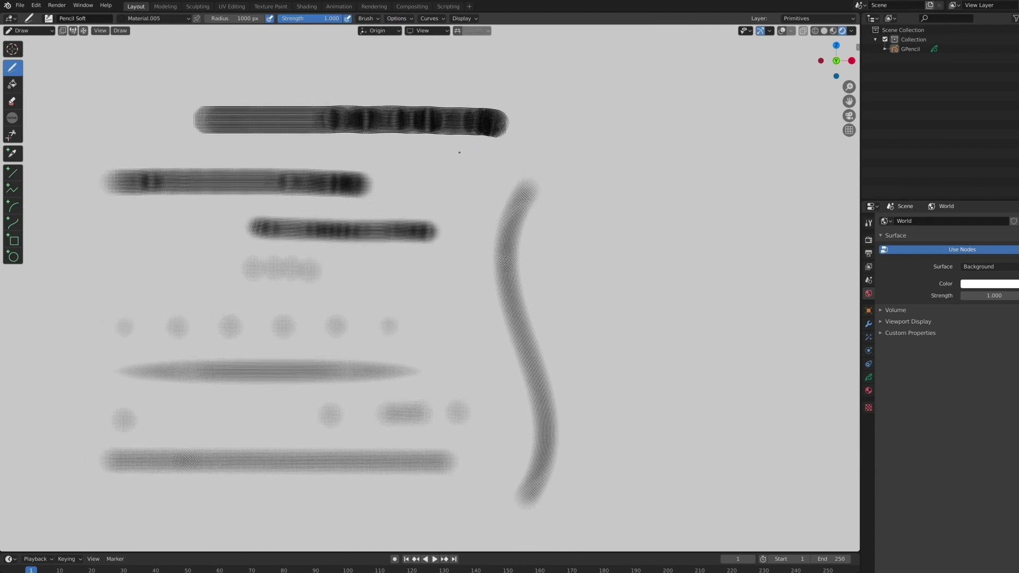
- Adjust the material Mix Factor and draw a rectangle outline
left_click(868, 390)
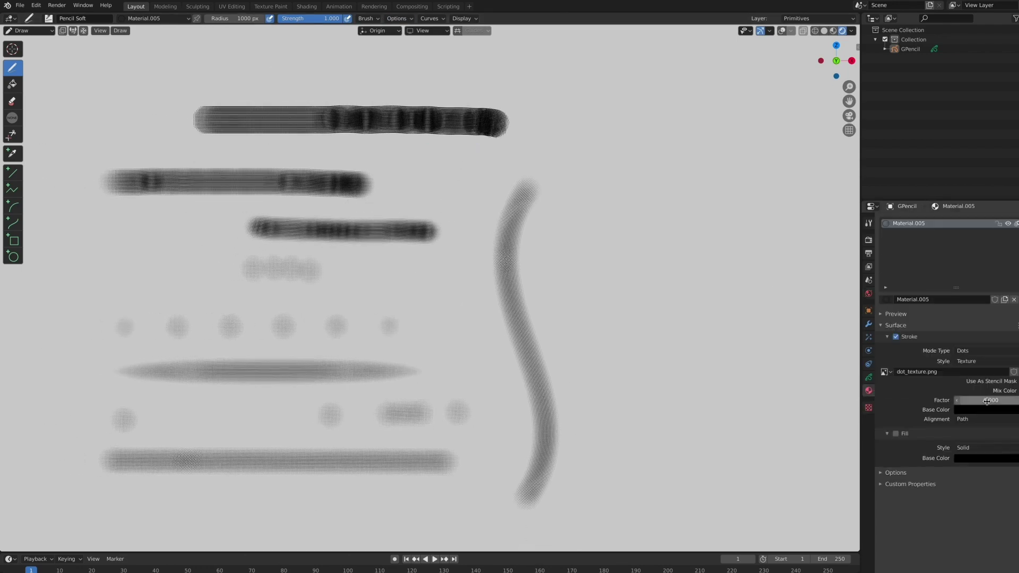
left_click_drag(619, 302, 736, 336)
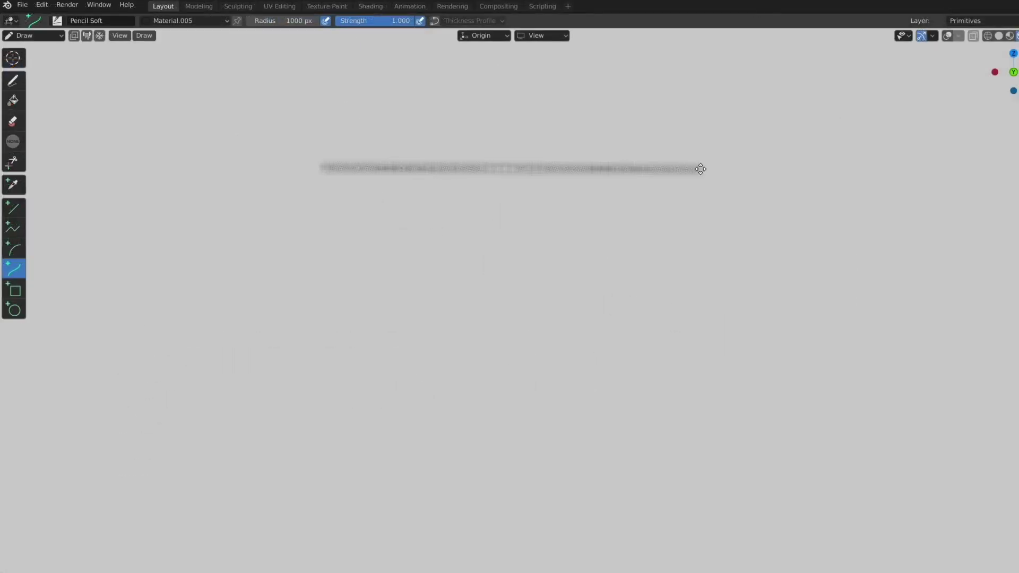
left_click(700, 169)
left_click(702, 448)
left_click(316, 449)
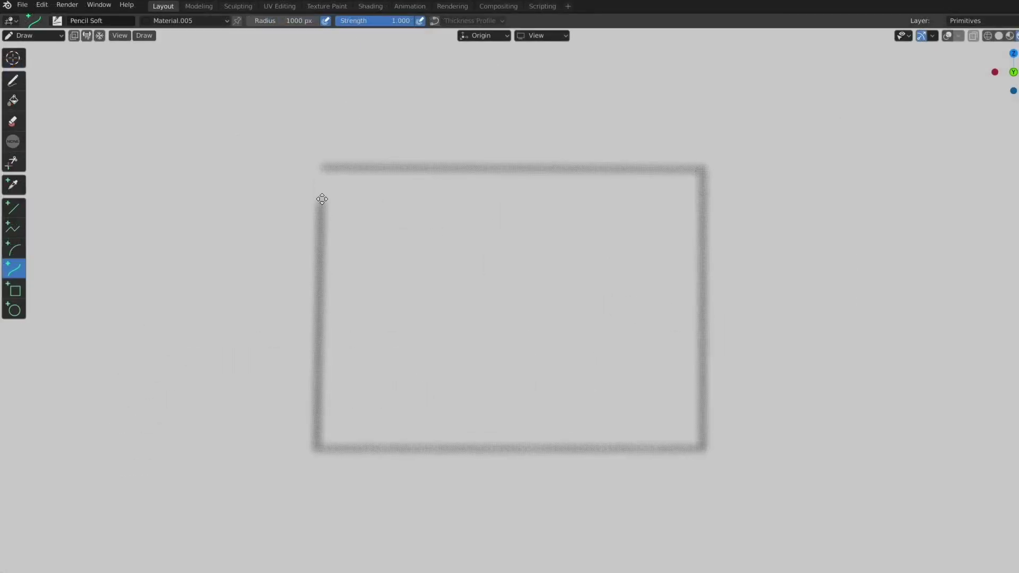
- Write the word 'Grease' freehand above the rectangle
left_click(13, 81)
scroll(447, 263, "down", 2)
middle_click_drag(447, 263, 444, 331, "shift")
mouse_move(292, 158)
left_mouse_down()
mouse_move(281, 236)
mouse_move(300, 245)
left_mouse_up()
left_click_drag(327, 191, 390, 226)
mouse_move(425, 189)
left_mouse_down()
mouse_move(404, 220)
mouse_move(434, 228)
left_mouse_up()
mouse_move(467, 188)
left_mouse_down()
mouse_move(443, 195)
mouse_move(439, 228)
left_mouse_up()
left_click_drag(471, 204, 501, 188)
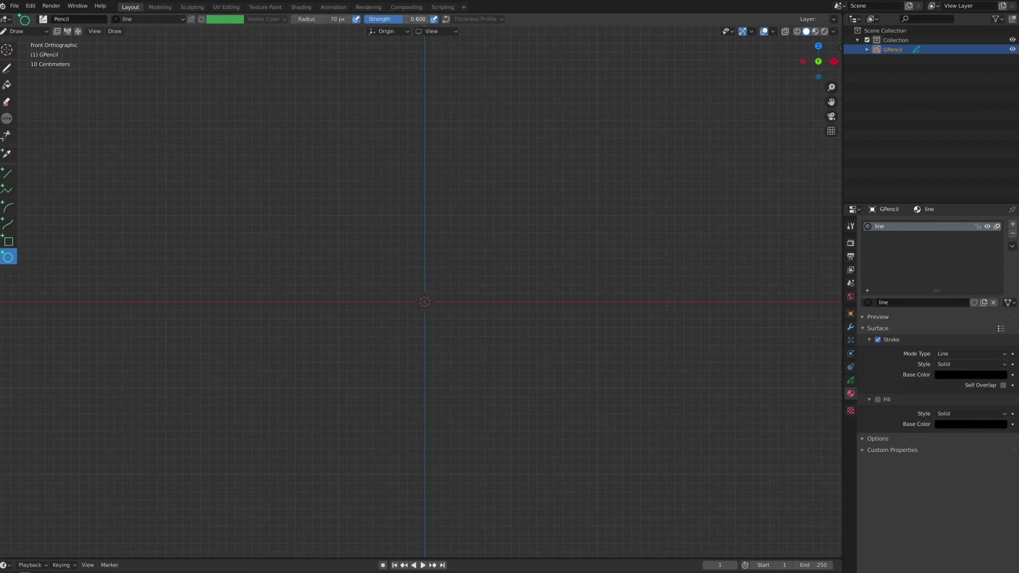
- Draw two overlapping black circles and delete the overlapping arcs to form a crescent
left_click_drag(316, 222, 502, 385)
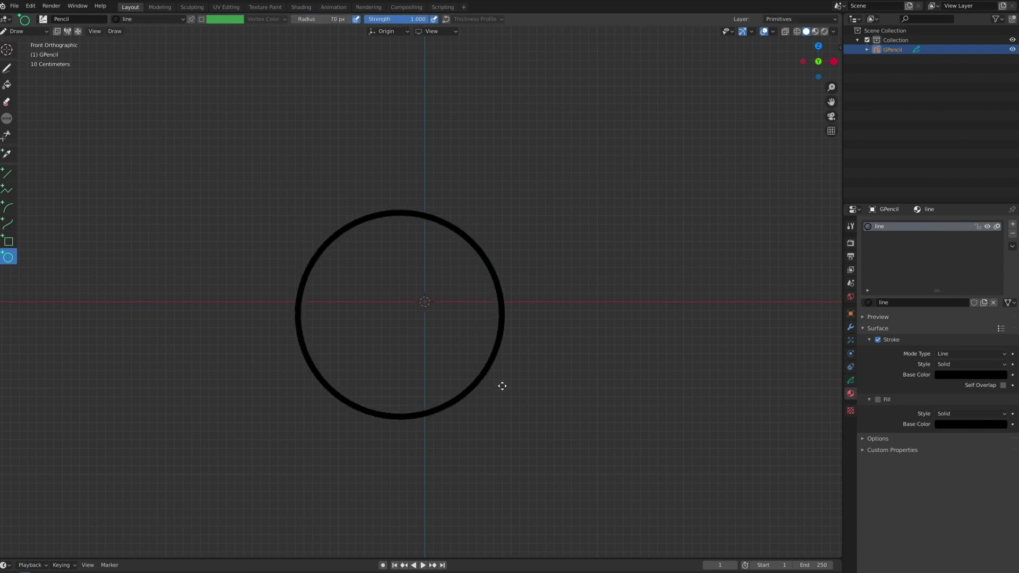
key("m")
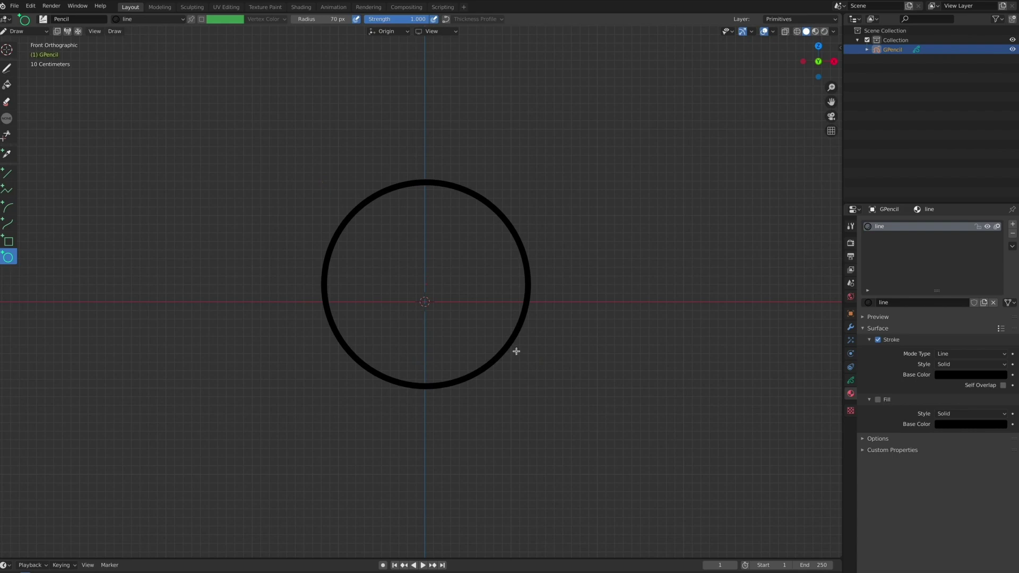
left_click_drag(311, 186, 460, 357)
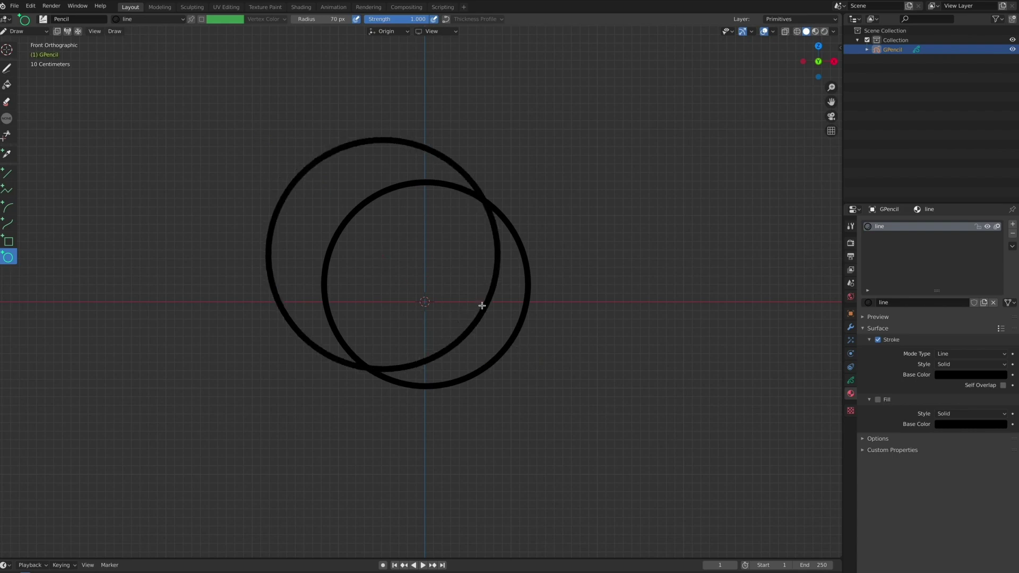
key("Tab")
key("Delete")
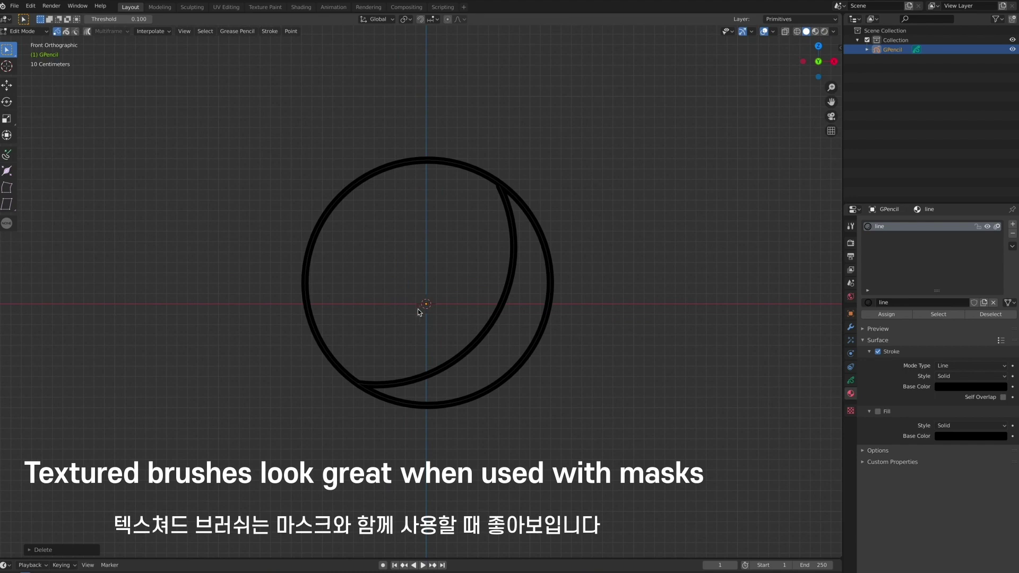
- Add a fill layer above the line layer and return to Object Mode
left_click(851, 380)
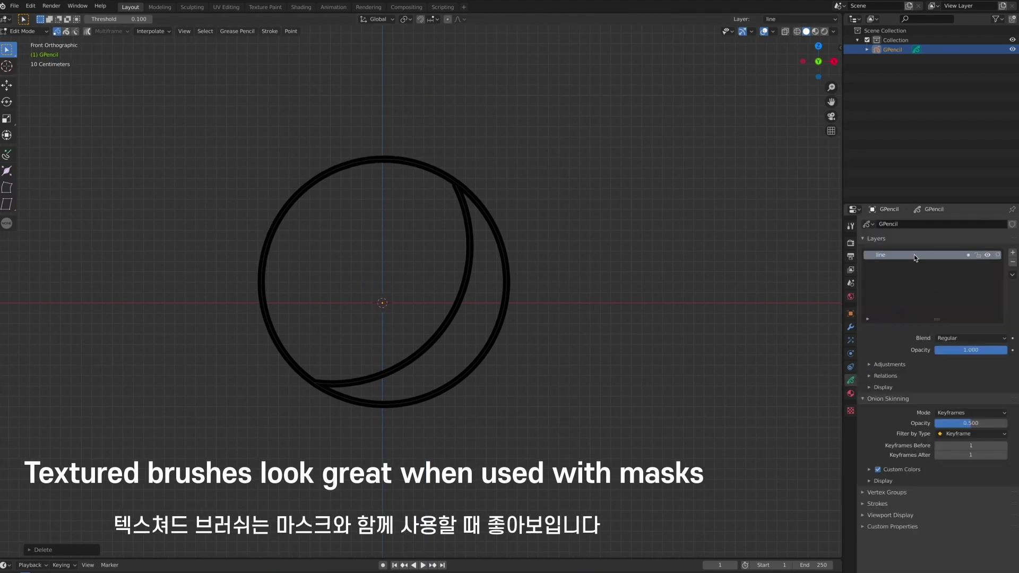
key("Tab")
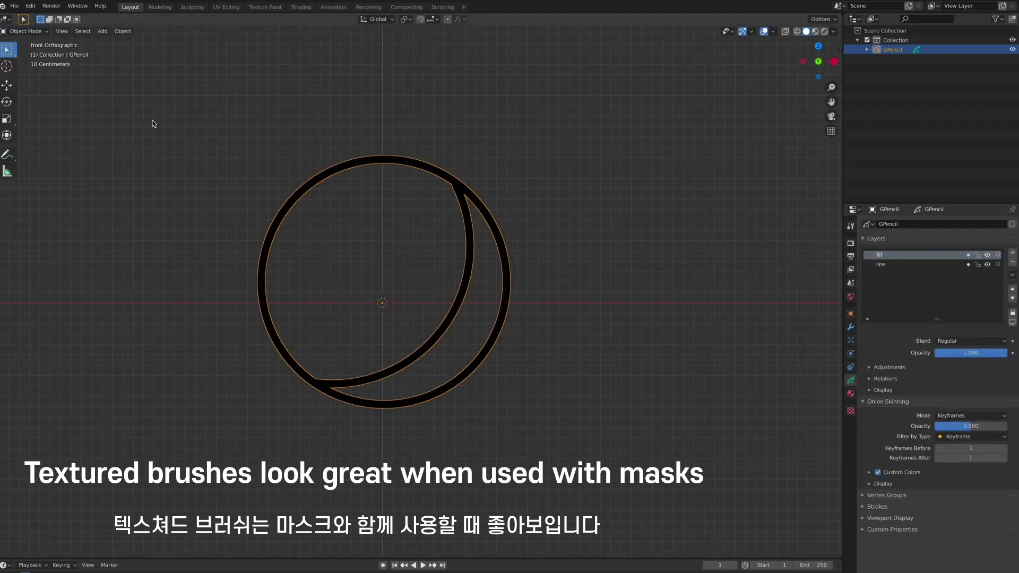
left_click(542, 317)
scroll(558, 323, "down", 1)
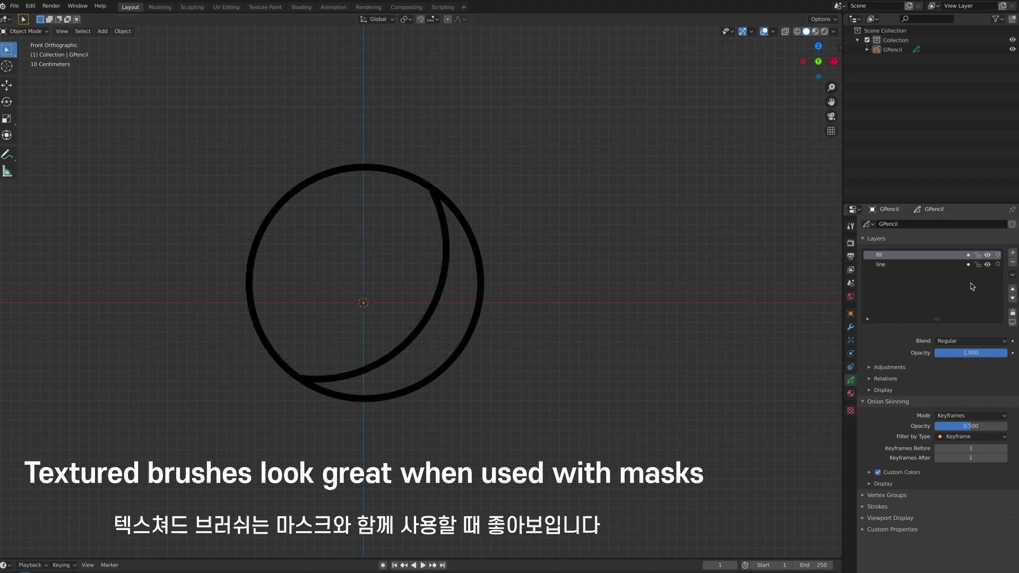
- Add a fill material slot and set its color to light grey
left_click(850, 393)
left_click(877, 399)
left_click(1012, 224)
left_click(868, 303)
left_click(892, 329)
left_click(970, 424)
left_click_drag(1000, 353, 1000, 289)
left_click(25, 31)
- Fill the crescent and whole circle light grey, moving the fill layer below line
left_click(24, 73)
left_click(447, 338)
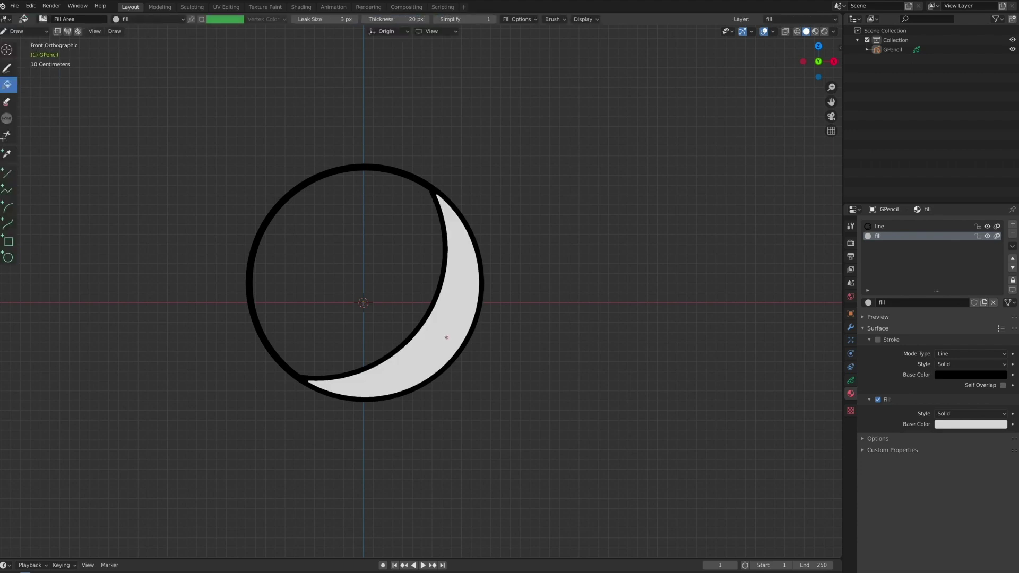
left_click(850, 381)
left_click(986, 255)
left_click(987, 254)
left_click(1012, 298)
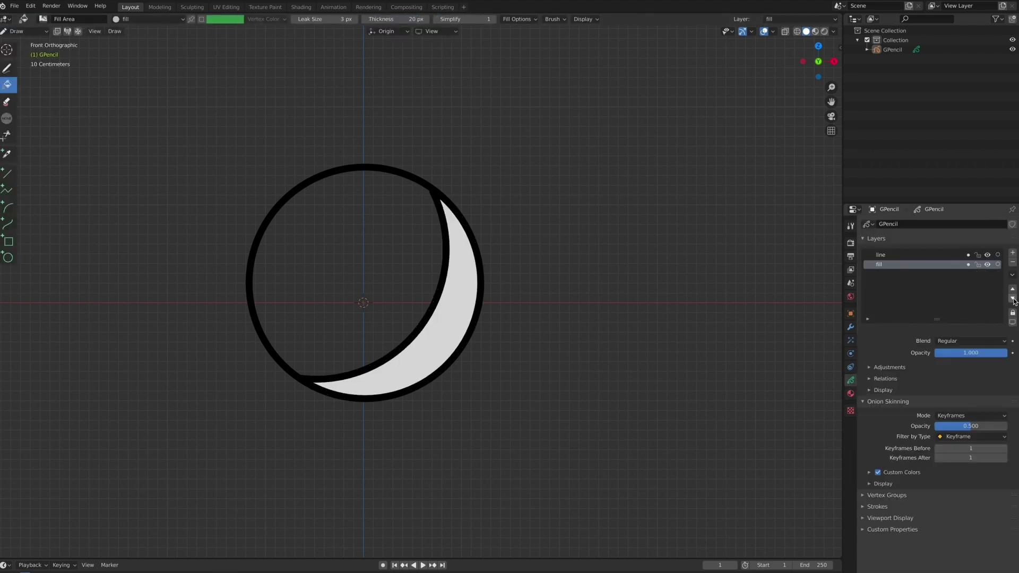
scroll(534, 308, "up", 1)
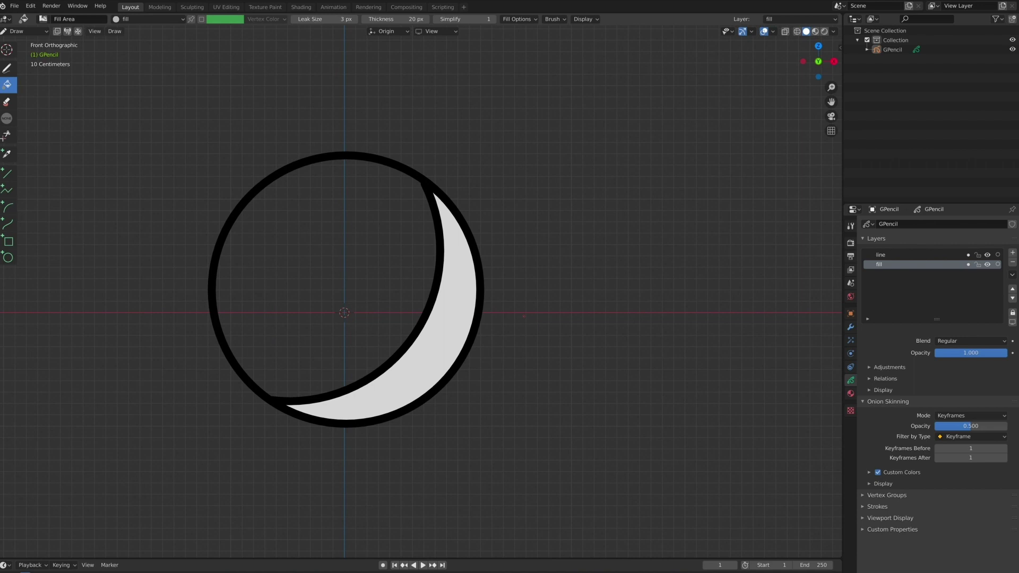
left_click(325, 286)
left_click(987, 274)
- Add a new layer named texture above fill_mask
left_click(936, 274)
left_click(1011, 254)
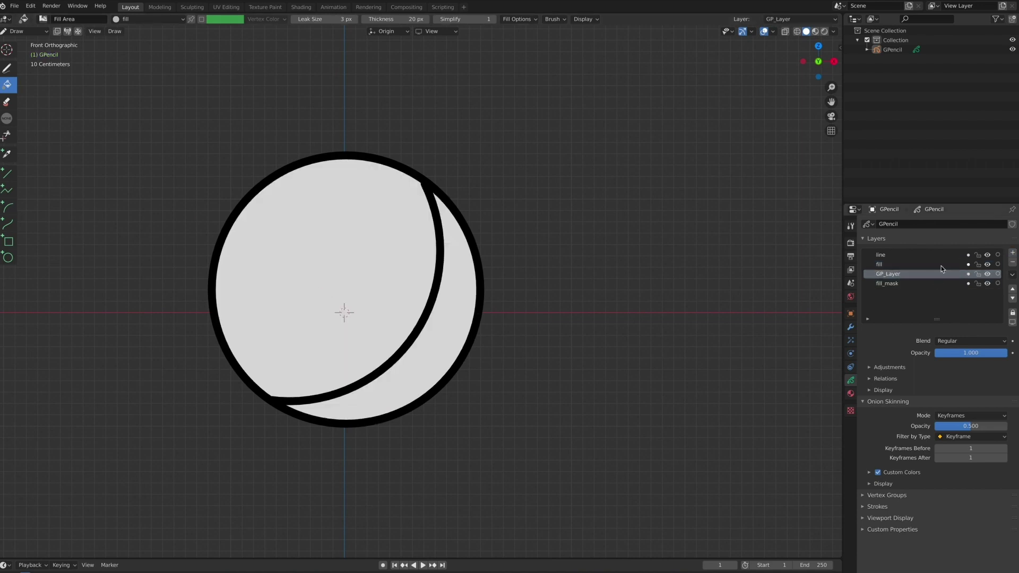
type("textur")
key("Return")
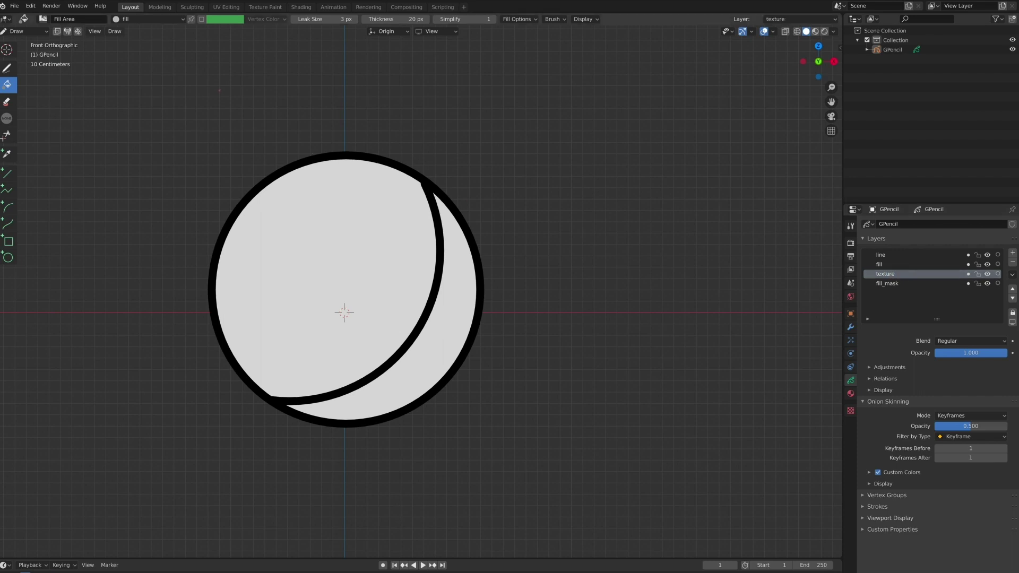
left_click(8, 68)
left_click(23, 19)
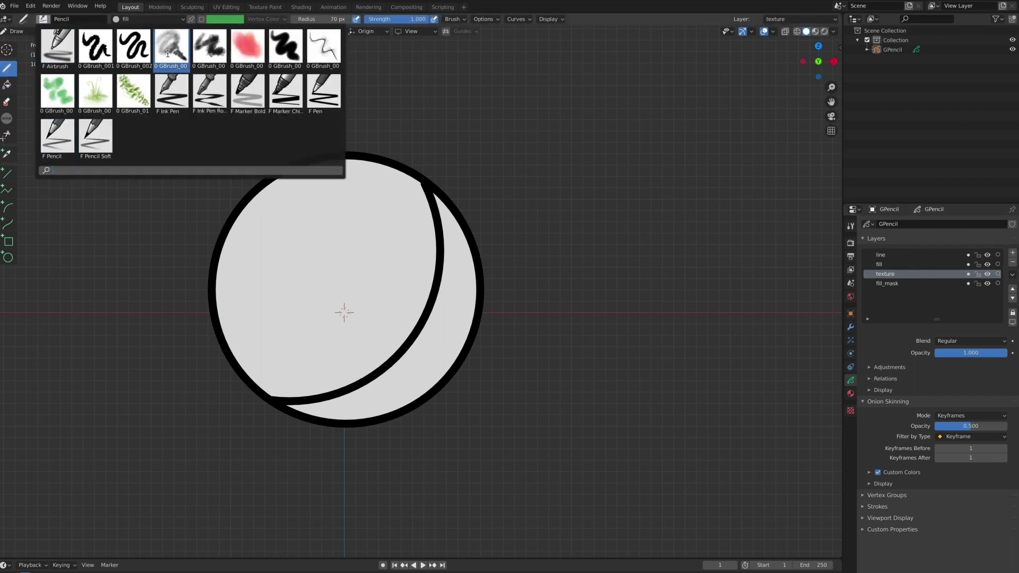
- Paint dark textured strokes across the crescent with the GBrush_003 brush
left_click(243, 40)
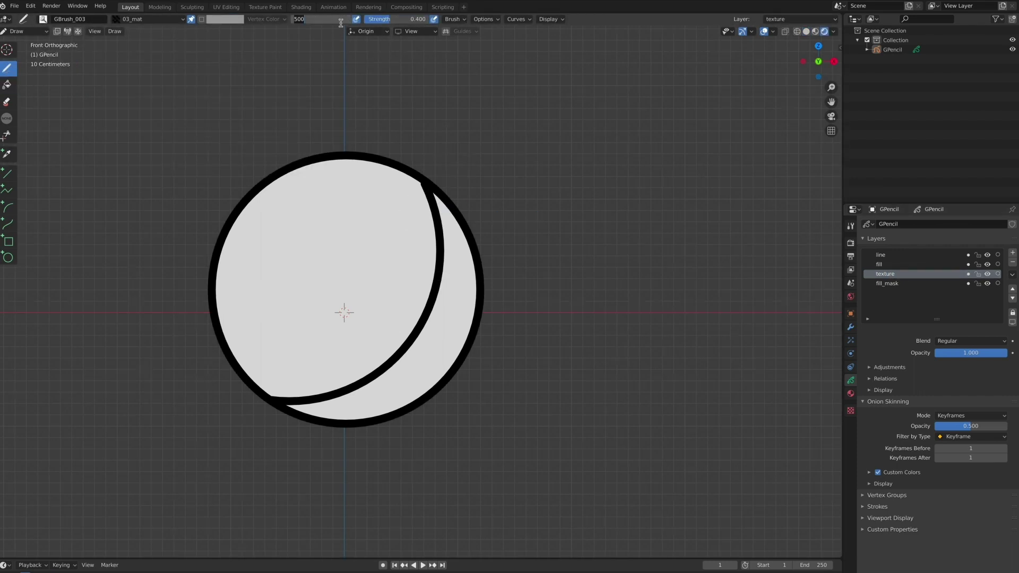
left_click_drag(448, 177, 268, 427)
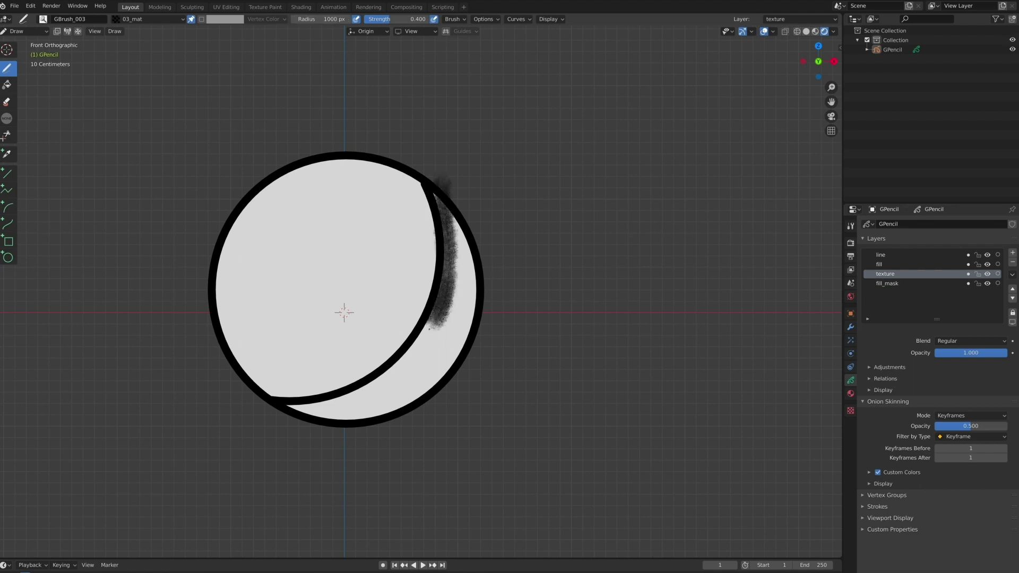
left_click_drag(477, 159, 289, 416)
left_click_drag(483, 199, 307, 432)
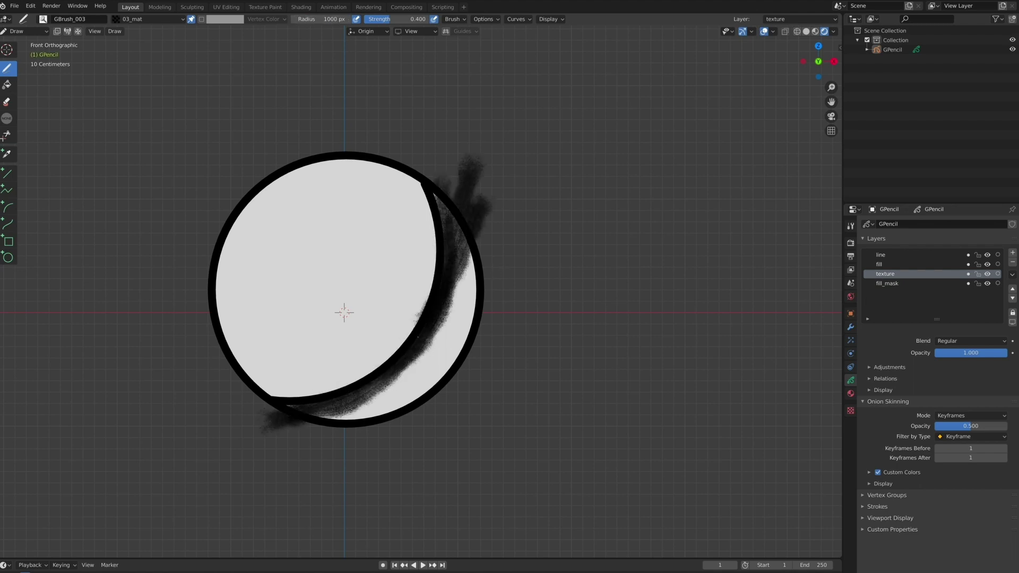
left_click_drag(456, 305, 278, 469)
mouse_move(509, 236)
left_mouse_down()
mouse_move(339, 440)
mouse_move(404, 390)
left_mouse_up()
left_click_drag(475, 270, 372, 442)
left_click_drag(507, 286, 344, 417)
mouse_move(485, 334)
left_mouse_down()
mouse_move(448, 363)
mouse_move(257, 445)
left_mouse_up()
- Enable the texture layer's mask to clip strokes inside the circle, checking the outline
left_click(968, 274)
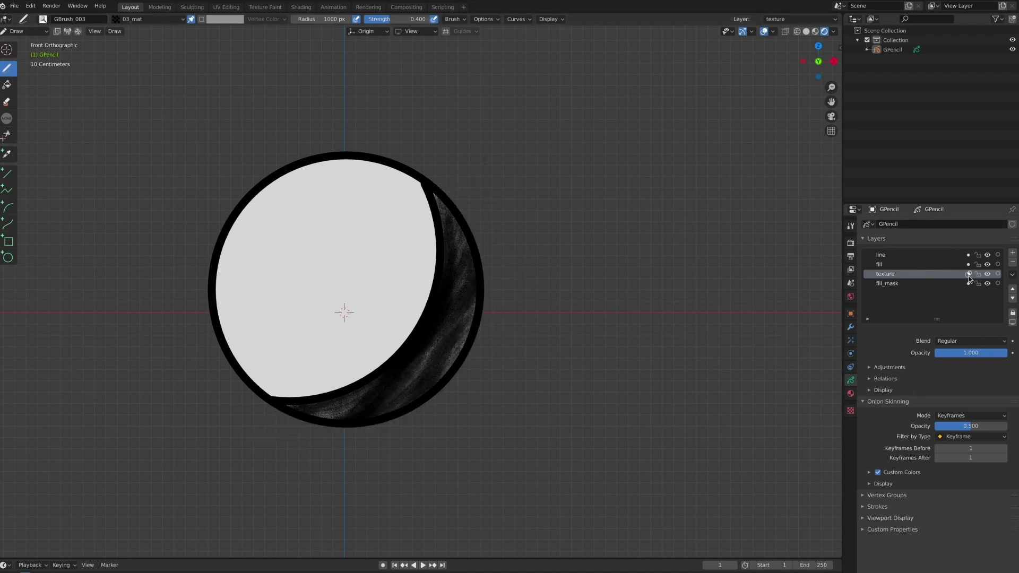
left_click(986, 255)
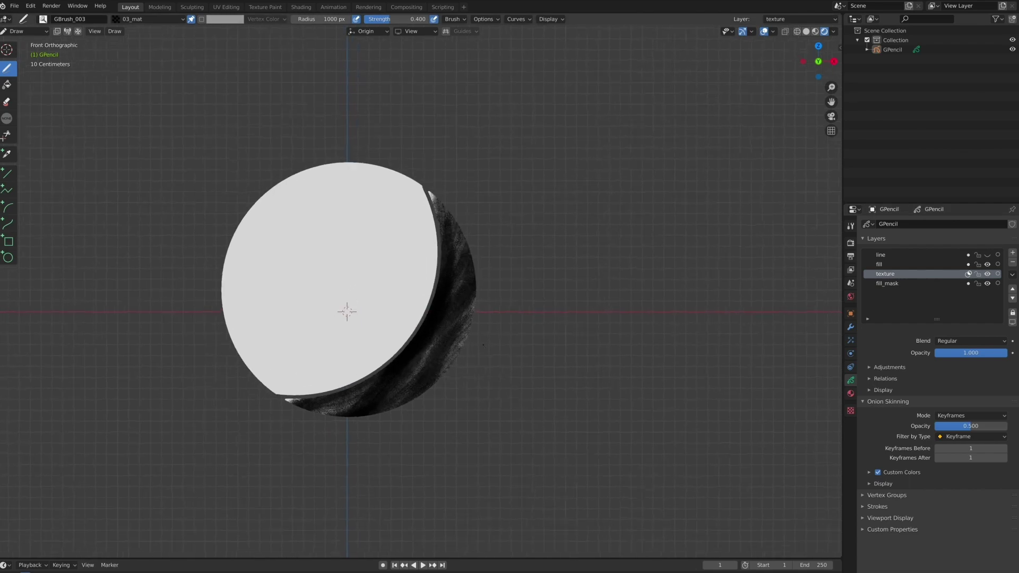
left_click(987, 254)
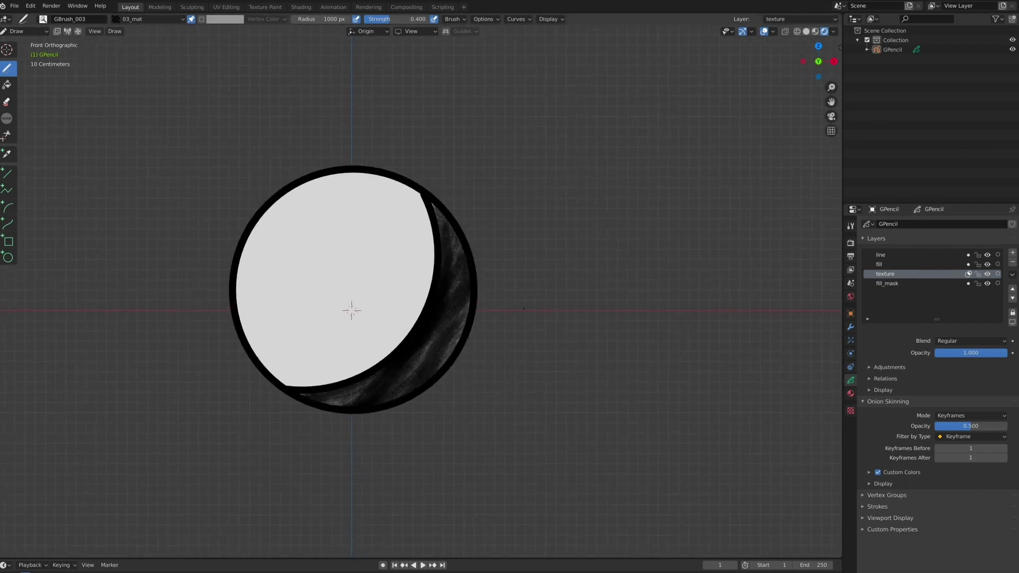
scroll(511, 295, "down", 1)
left_click(851, 297)
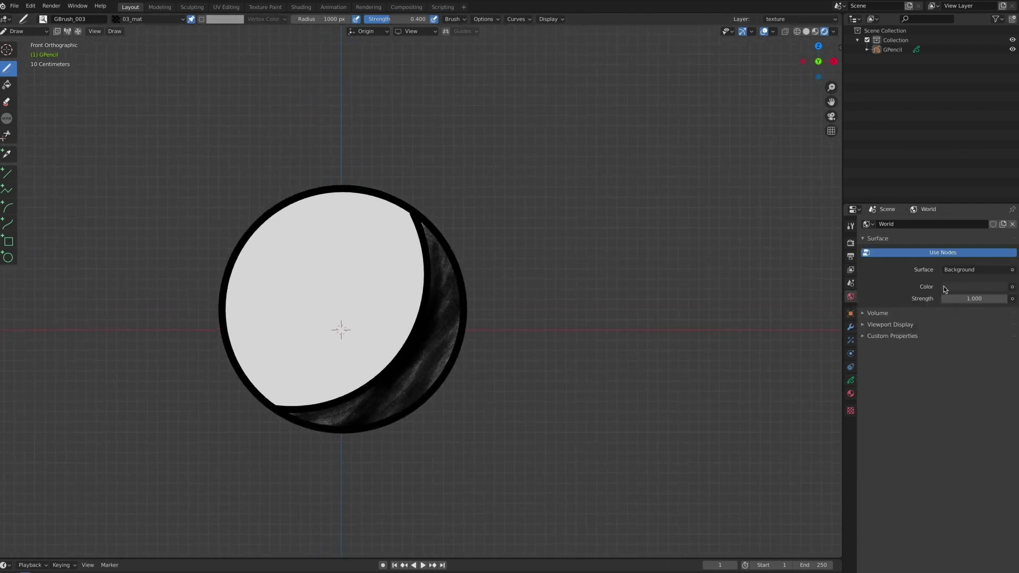
- Set the World background colour to white and reselect the line layer
left_click(973, 286)
left_click_drag(1001, 228, 1002, 154)
scroll(559, 293, "down", 1)
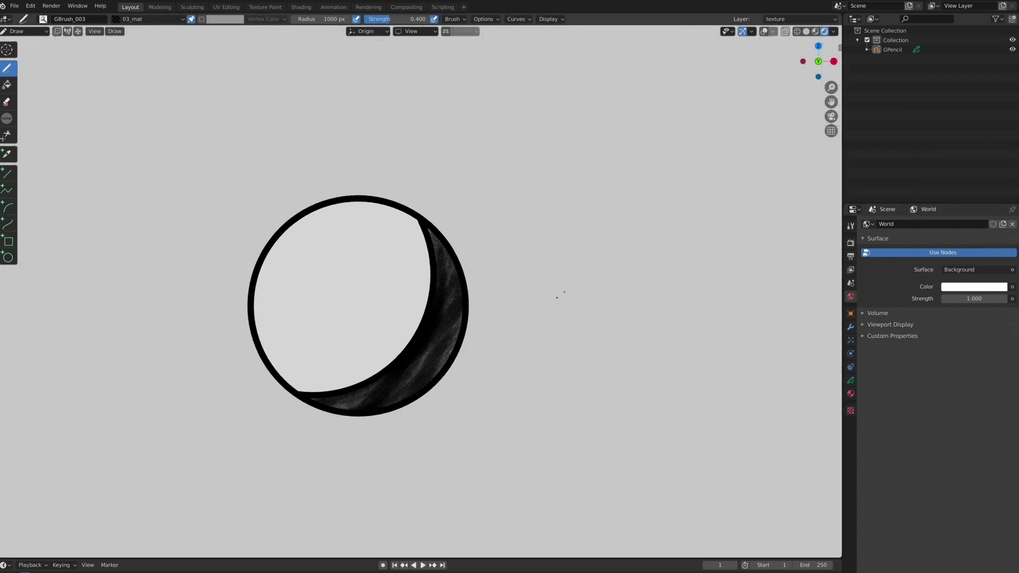
scroll(534, 316, "down", 1)
scroll(518, 305, "down", 1)
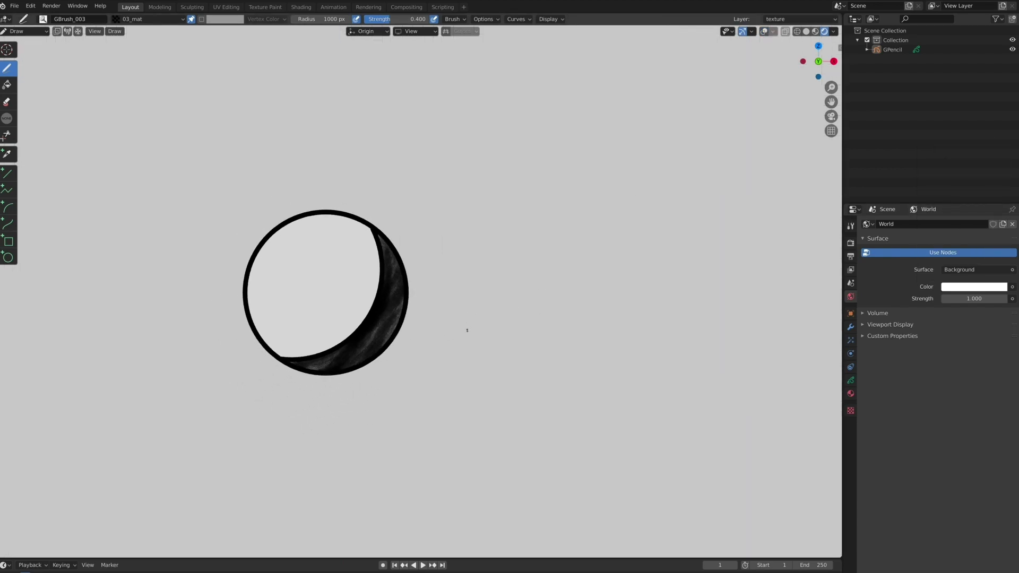
scroll(467, 330, "down", 1)
left_click(850, 380)
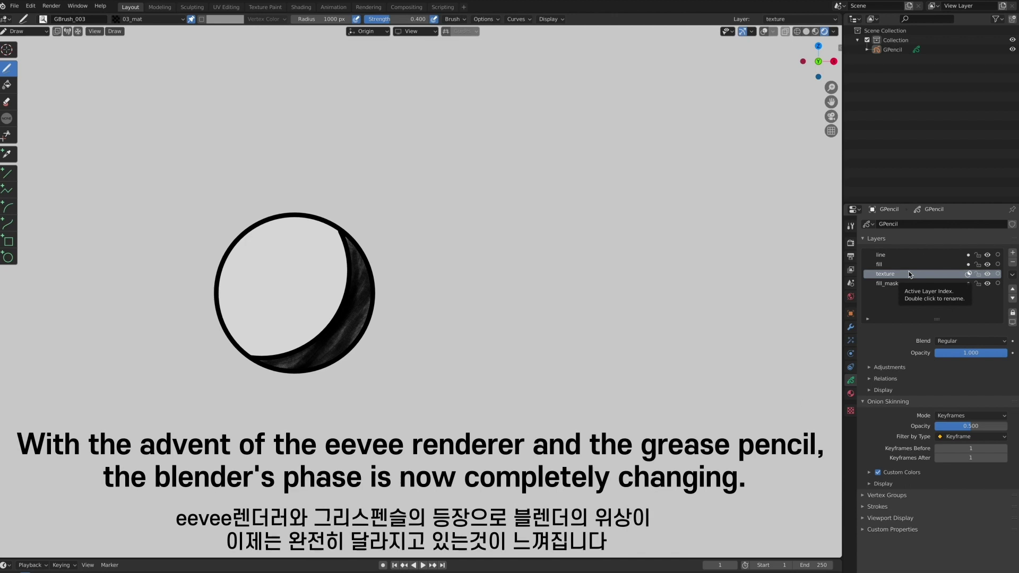
left_click(897, 256)
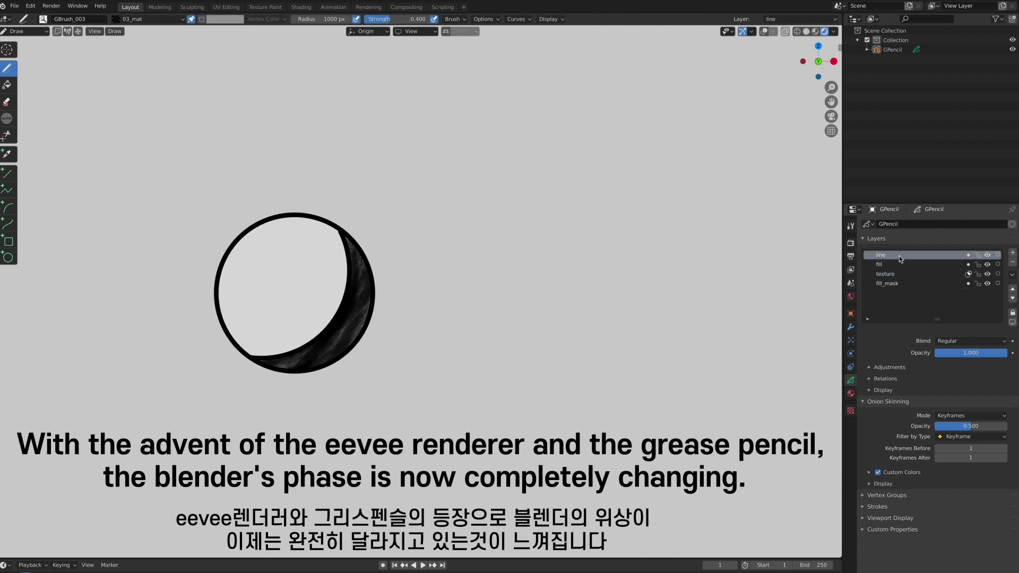
- Add a blank Grease Pencil object and draw on it with the Pencil Soft brush
left_click(25, 30)
left_click(24, 41)
key("shift+a")
left_click(477, 191)
scroll(464, 257, "down", 2)
left_click(25, 31)
left_click(24, 73)
left_click(43, 19)
left_click(102, 146)
- Draw two overlapping thin circles with the Circle tool on a new layer
left_click(8, 257)
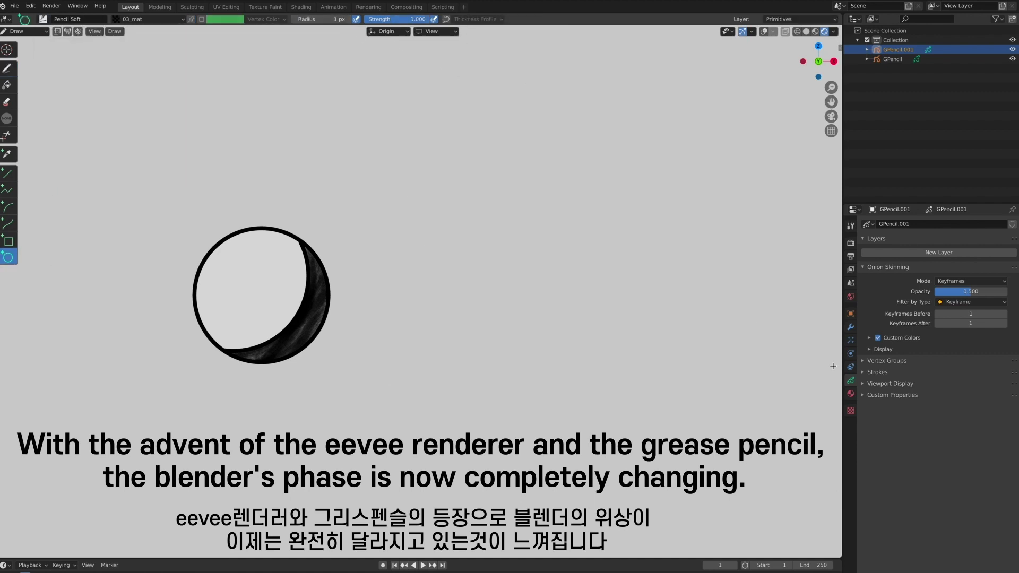
left_click(938, 252)
left_click_drag(460, 234, 628, 403)
scroll(597, 420, "up", 1)
left_click_drag(372, 181, 611, 420)
double_click(905, 255)
- Name the layer 'line' and delete the outer arc's points, leaving a crescent
type("li")
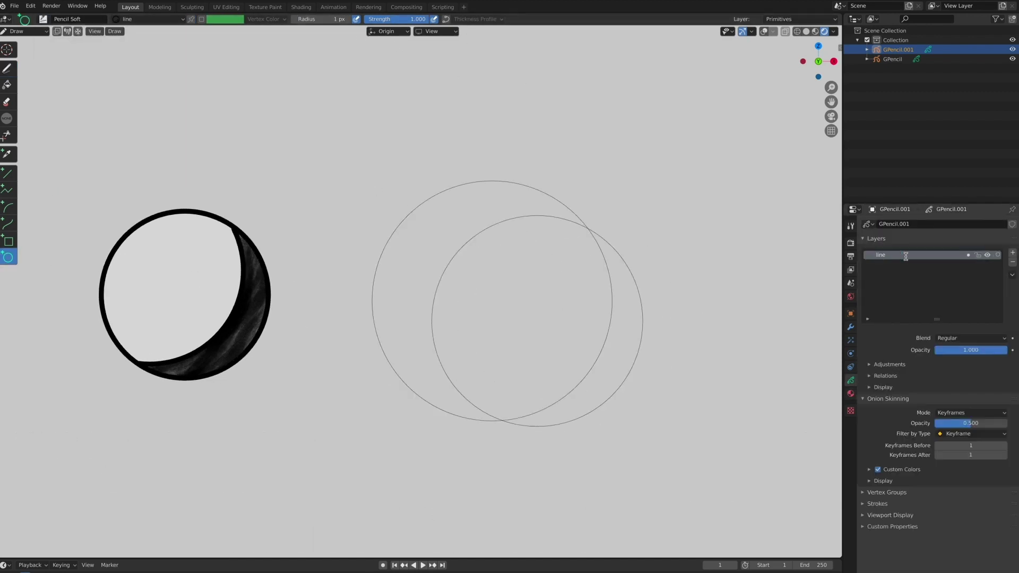
type("ne")
key("Return")
key("Tab")
scroll(652, 190, "up", 3)
scroll(504, 539, "up", 2)
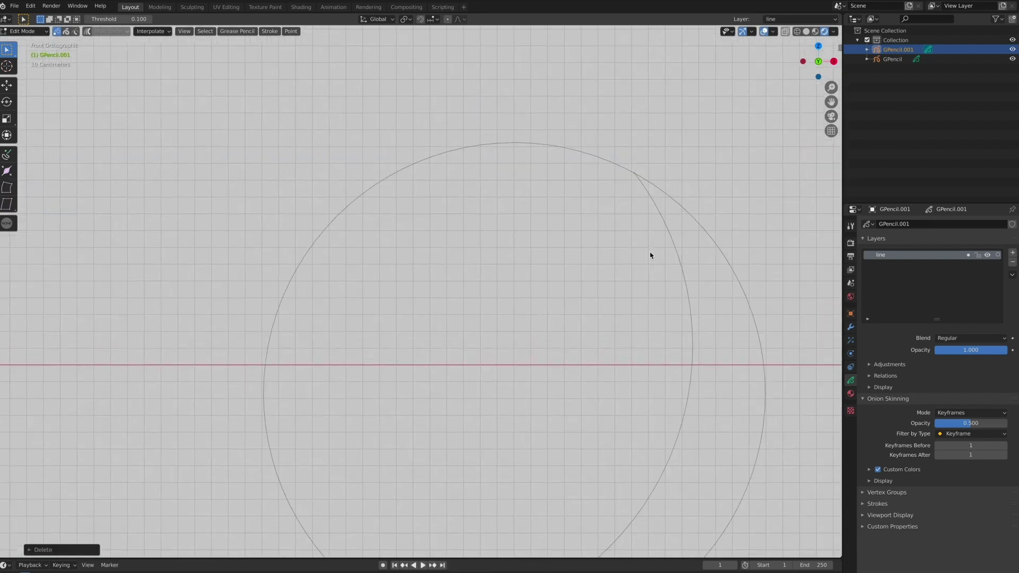
key("x")
left_click(694, 136)
scroll(576, 372, "down", 2)
scroll(583, 406, "down", 1)
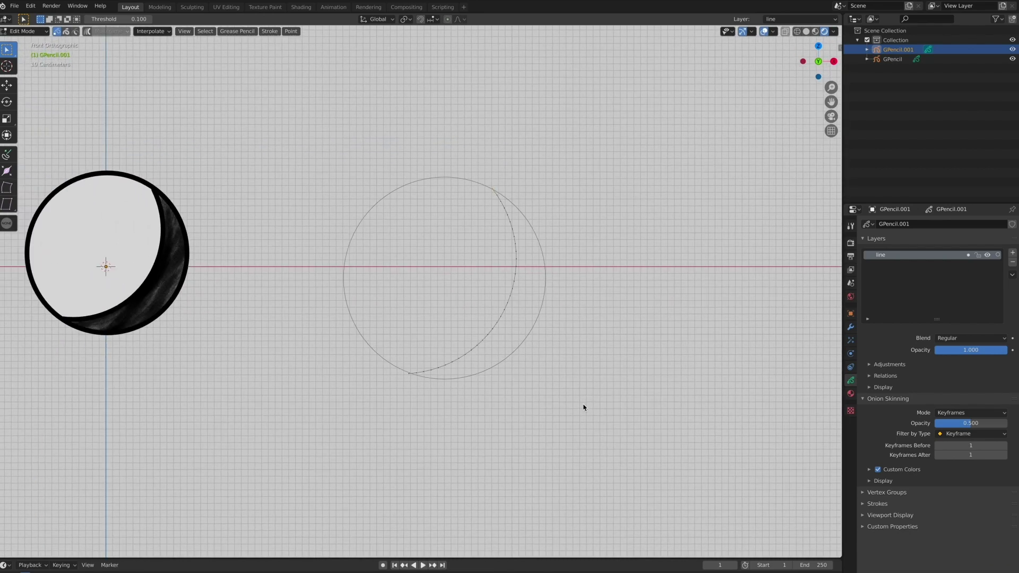
- Add a fill layer and a 'fill' material with a light grey Base Color
left_click(1012, 253)
double_click(913, 255)
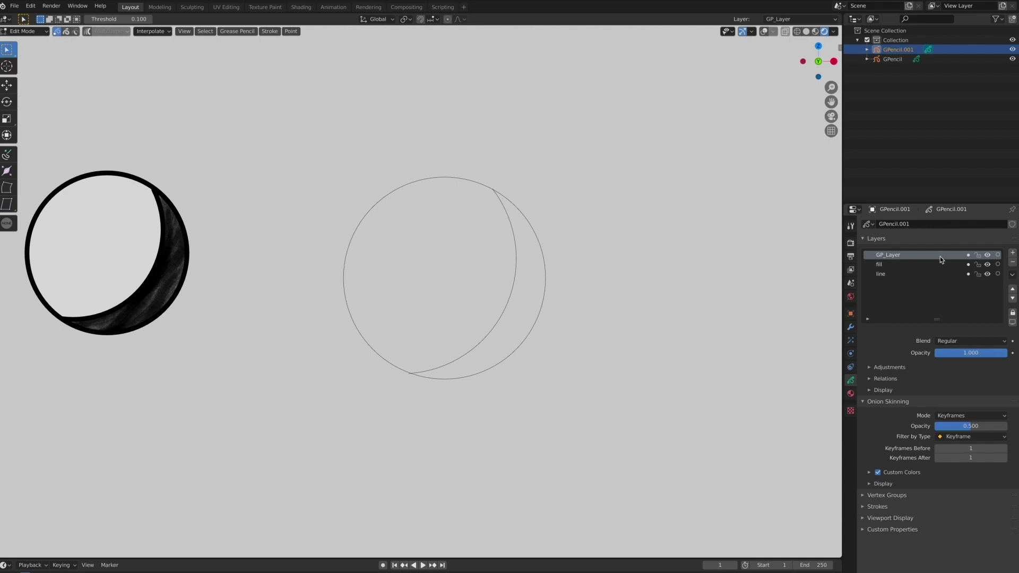
left_click(886, 264)
left_click(851, 393)
left_click(892, 245)
double_click(897, 301)
left_click(978, 436)
left_click(956, 337)
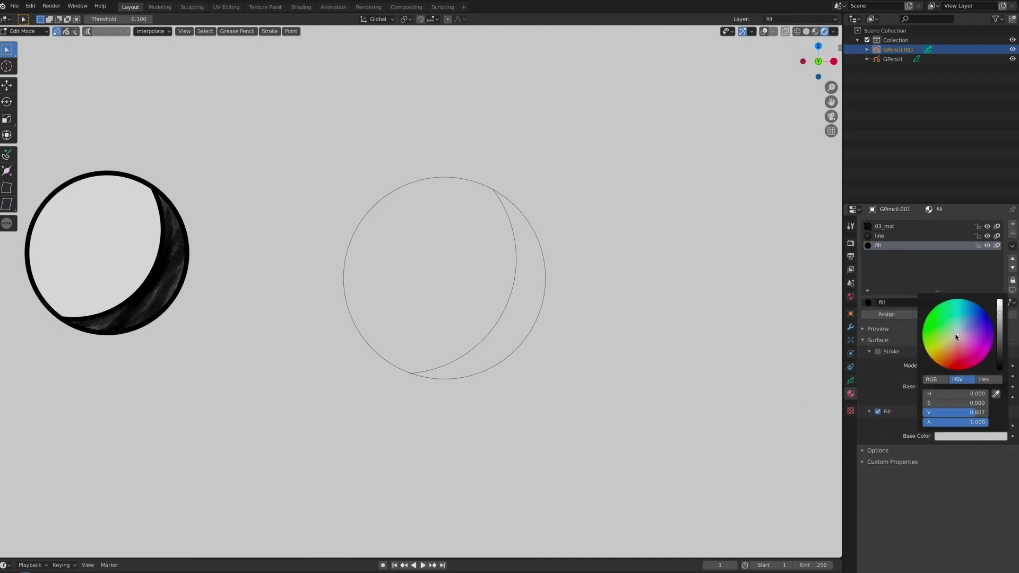
- In Draw Mode, fill the ball's large area pale lime using vertex colour
left_click(27, 31)
left_click(21, 72)
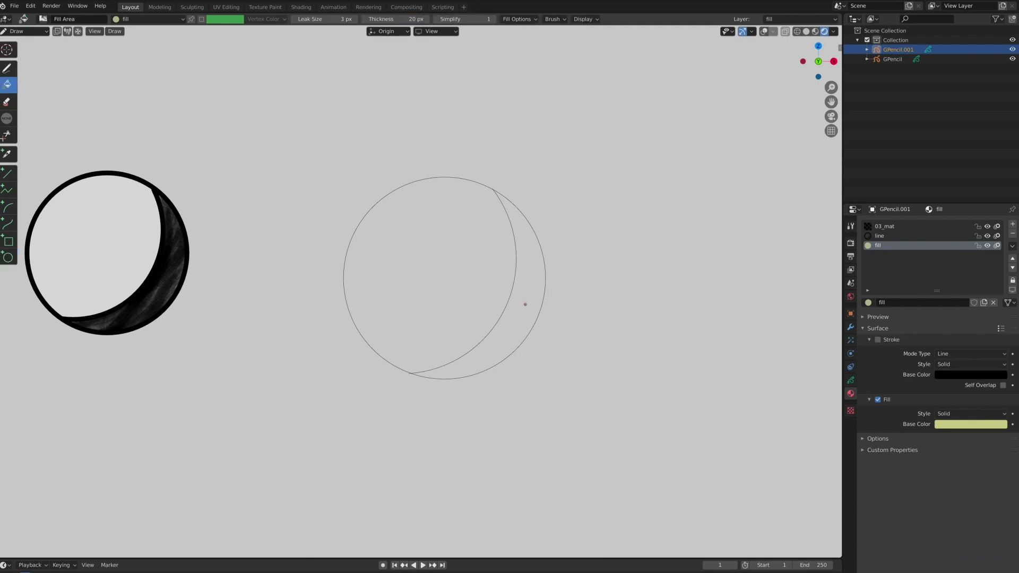
left_click(851, 381)
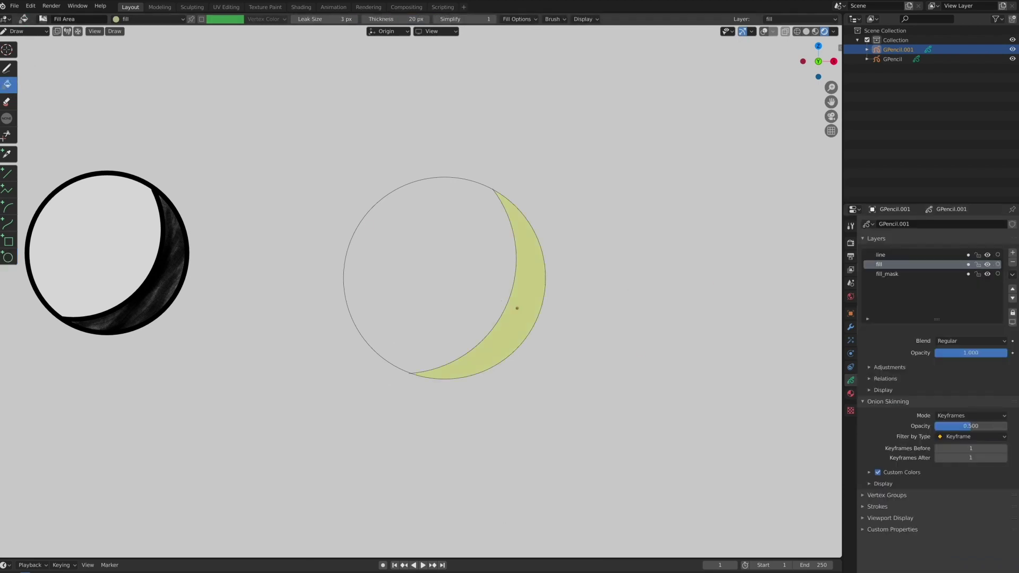
left_click(201, 19)
left_click(283, 19)
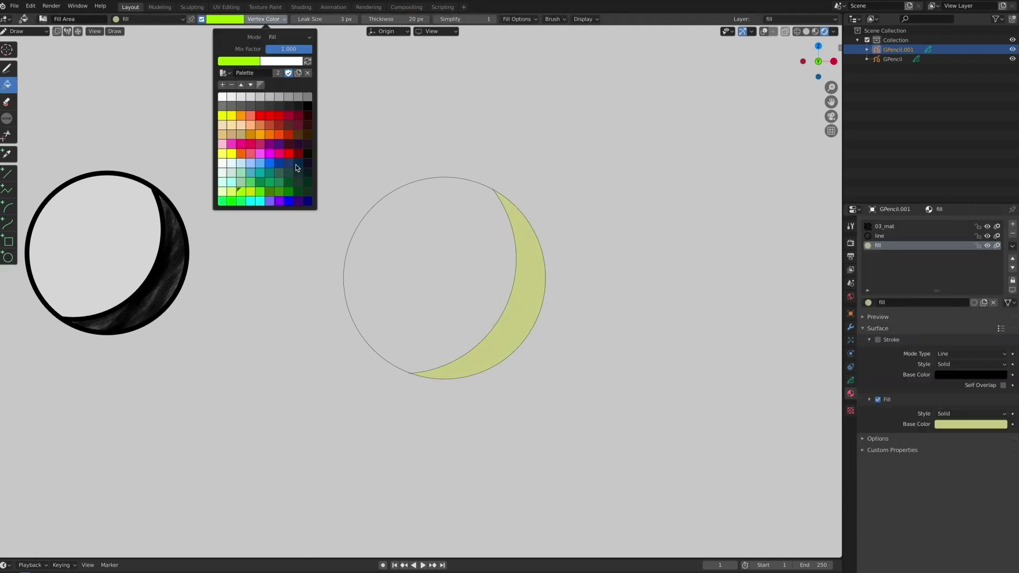
left_click(442, 252)
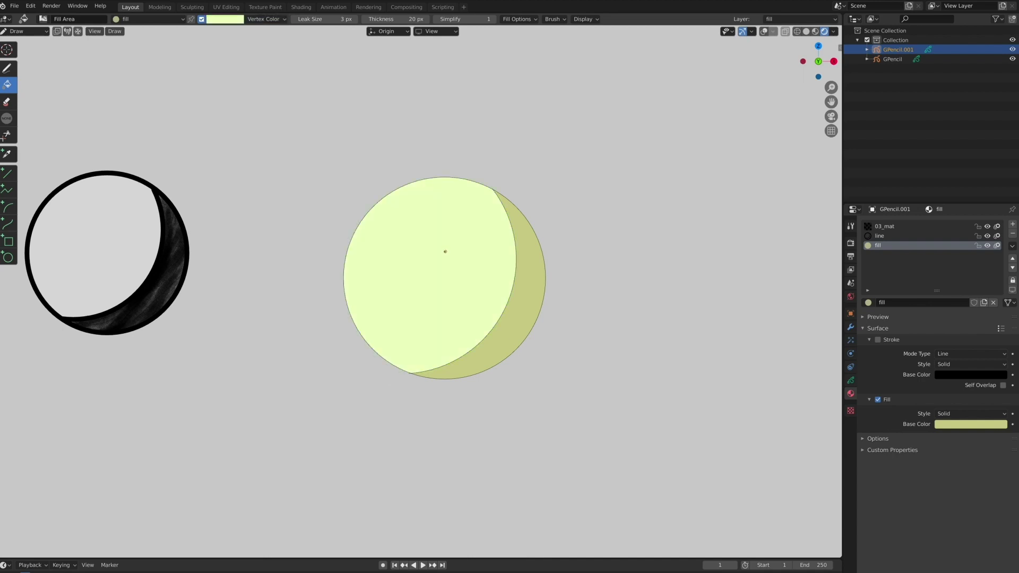
- Refill the large area with a new fill_grey green material and add a 'textured' layer
left_click(970, 424)
left_click(422, 274)
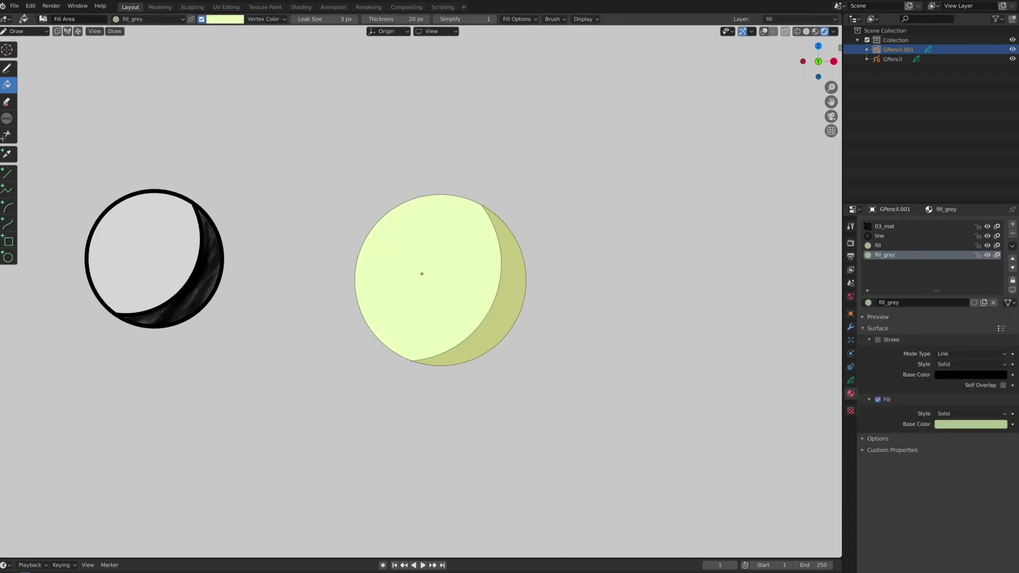
key("ctrl+z")
left_click(201, 20)
left_click(439, 286)
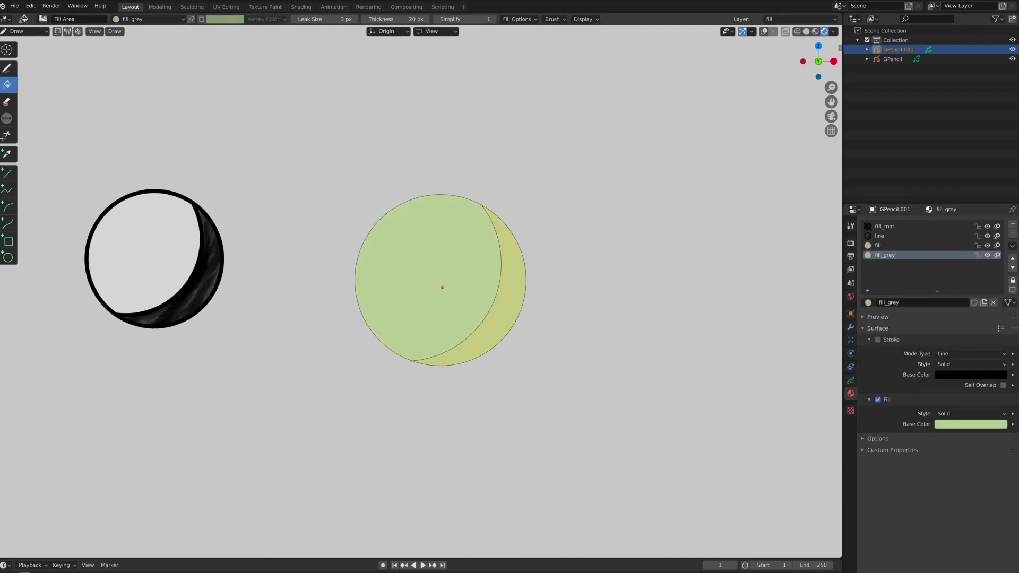
left_click(850, 380)
left_click(971, 275)
type("ed")
key("Return")
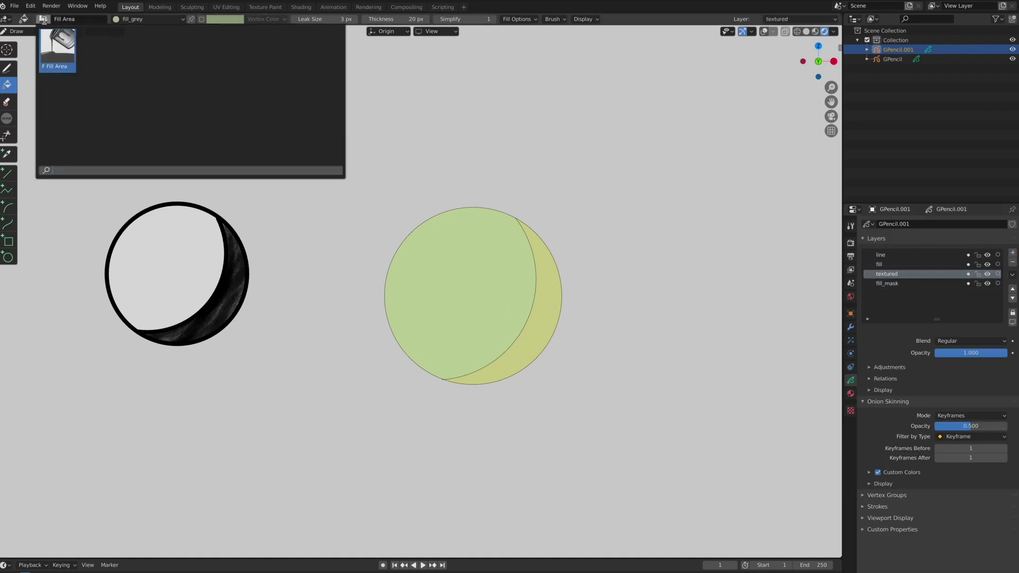
- Paint dark textured strokes over the crescent with the GBrush_003 brush
left_click(43, 19)
left_click(850, 393)
left_click(850, 380)
mouse_move(513, 223)
left_mouse_down()
mouse_move(530, 219)
mouse_move(557, 253)
left_mouse_up()
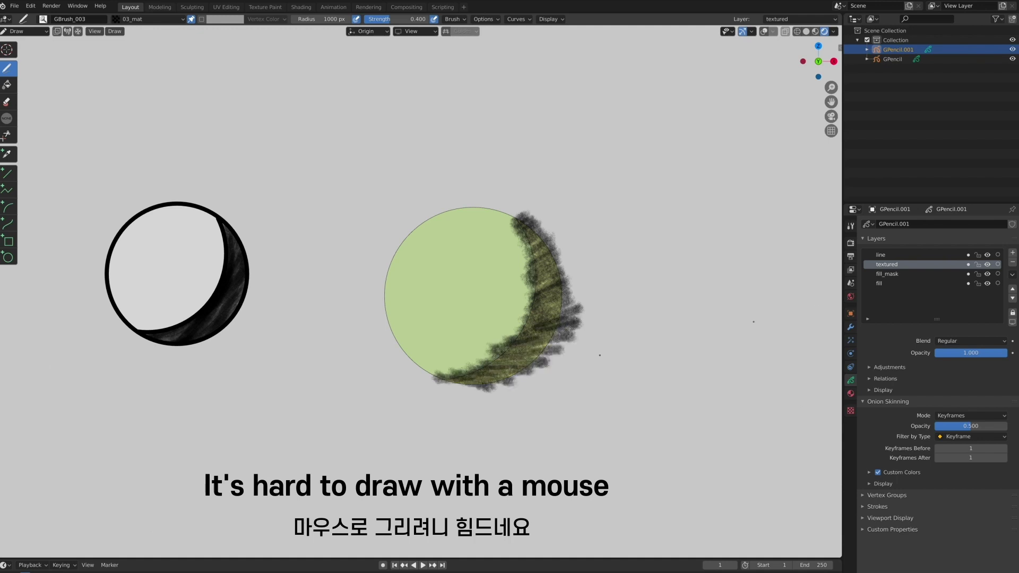
- Add and rename a new layer, select fill_grey, and frame both drawings in Object Mode
left_click(986, 264)
left_click(1012, 254)
double_click(910, 265)
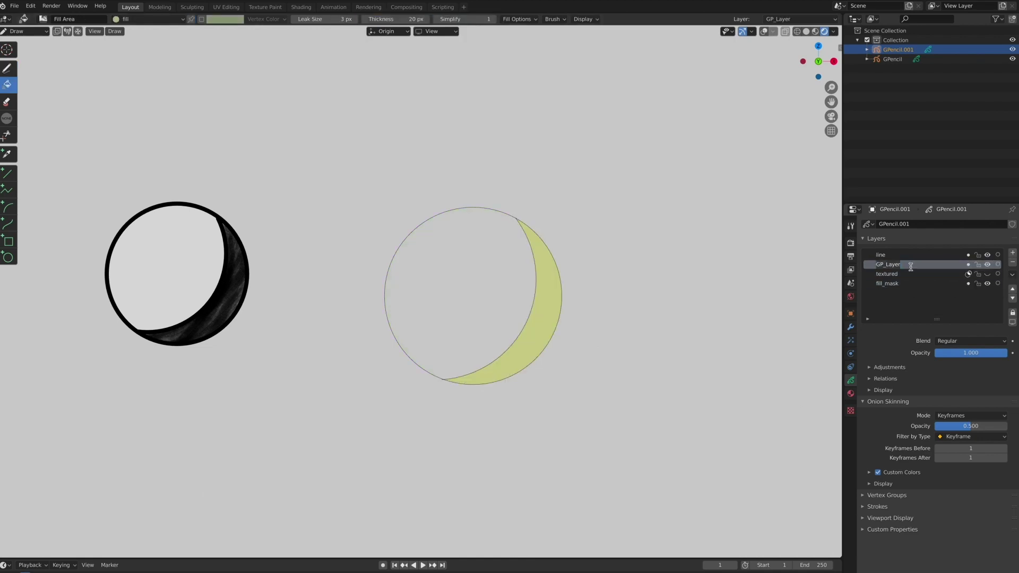
left_click(988, 273)
left_click(851, 393)
left_click(892, 255)
left_click(850, 381)
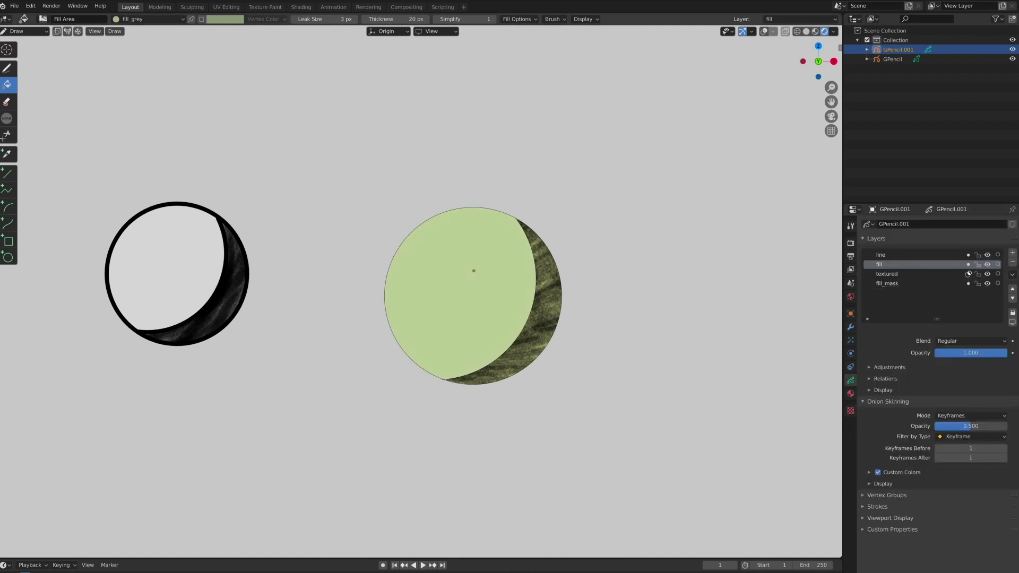
key("ctrl+Tab")
key("Home")
- Hide the outline layer and add a fill-only material whose name begins 'or'
left_click(987, 255)
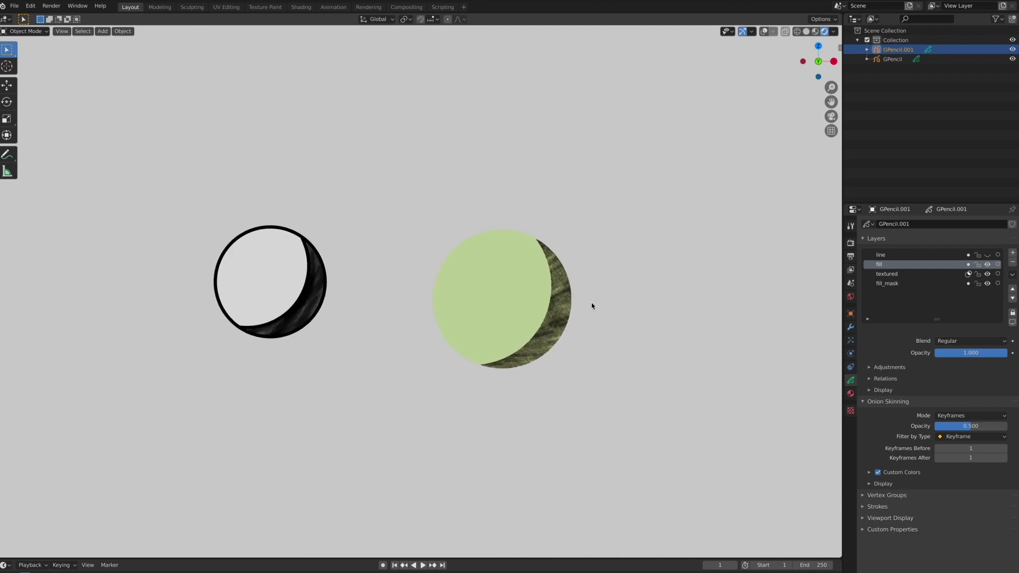
left_click(850, 393)
left_click(1013, 224)
left_click(942, 305)
double_click(911, 265)
type("orange")
left_click(878, 339)
- Fill the ball's pale green area with orange-red vertex colour
left_click(25, 31)
left_click(27, 71)
left_click(284, 20)
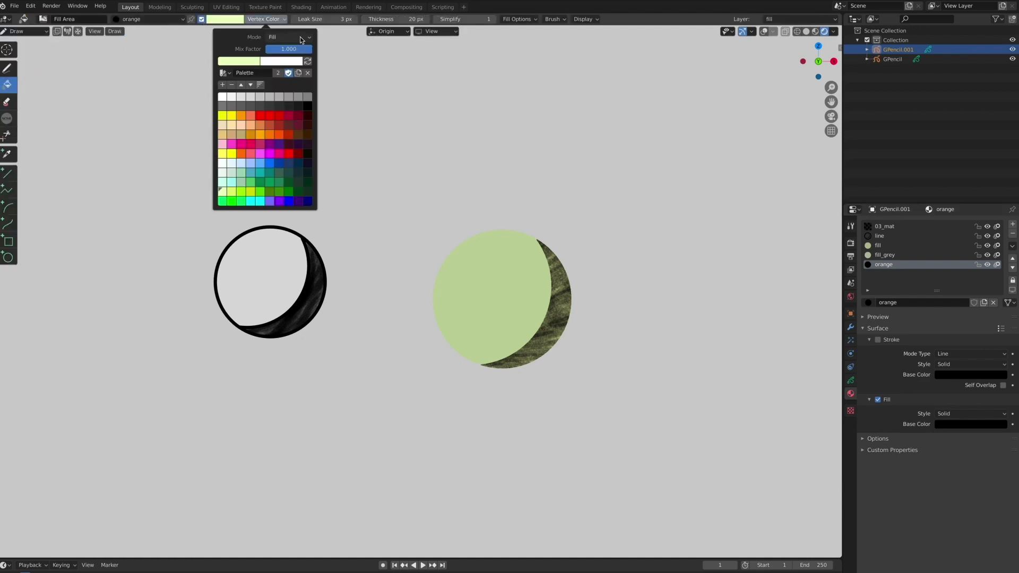
left_click(279, 135)
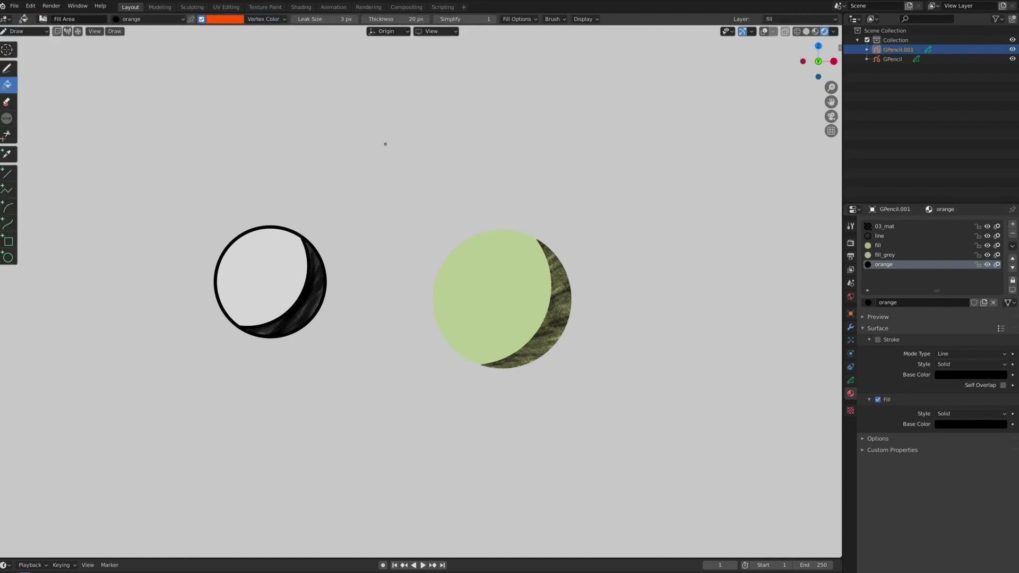
left_click(503, 271)
scroll(518, 280, "down", 2)
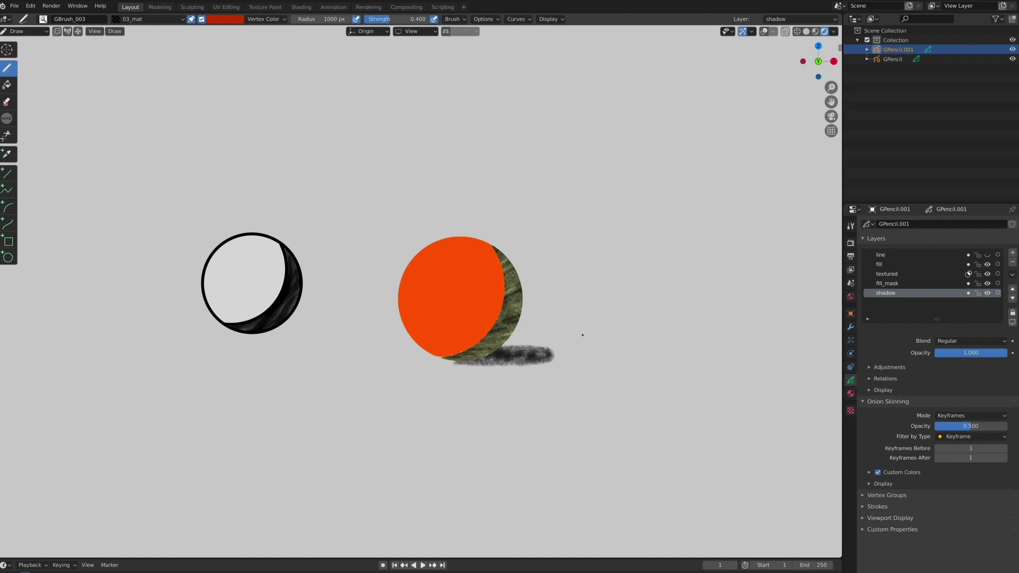
middle_click_drag(580, 317, 594, 358, "shift")
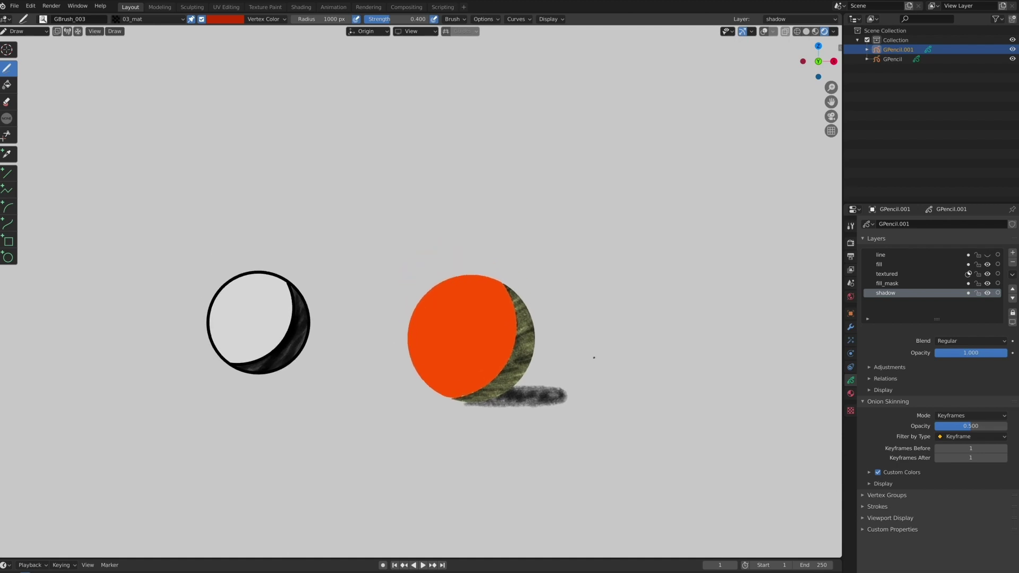
- Add a new layer named 'fill_tex' above the fill layer
left_click(935, 264)
left_click(1013, 253)
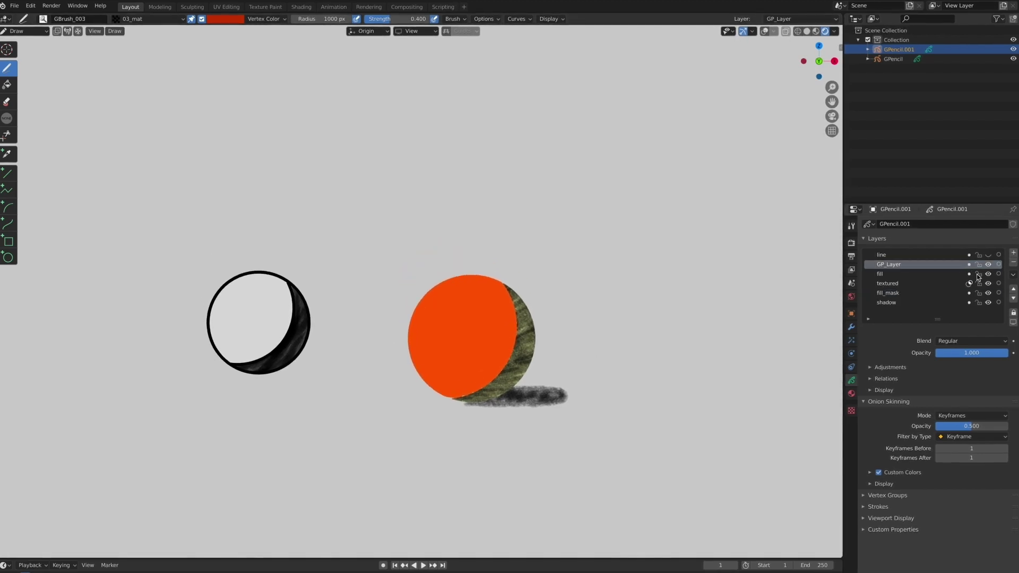
double_click(914, 266)
type("fi")
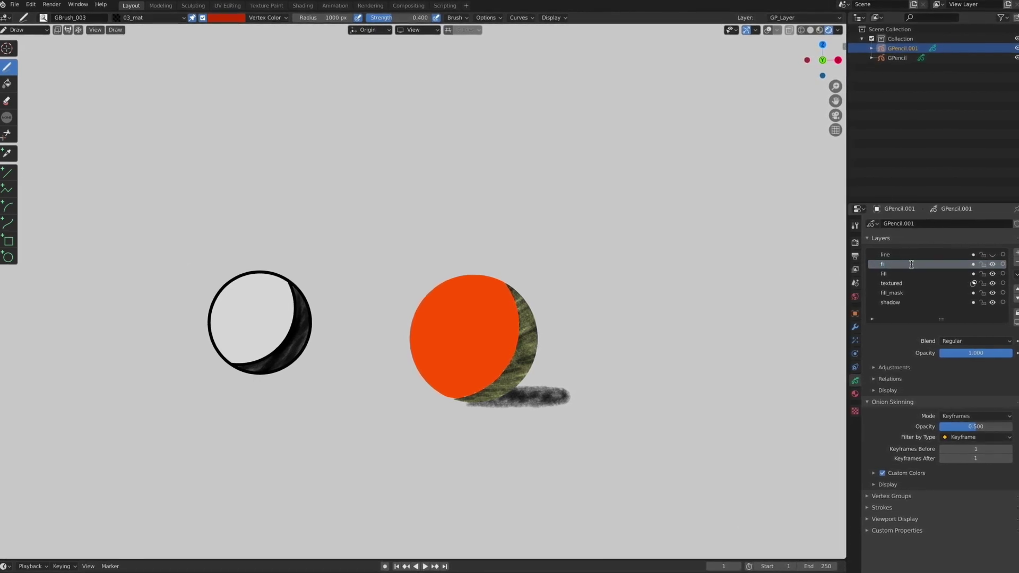
type("ll_tex")
key("Return")
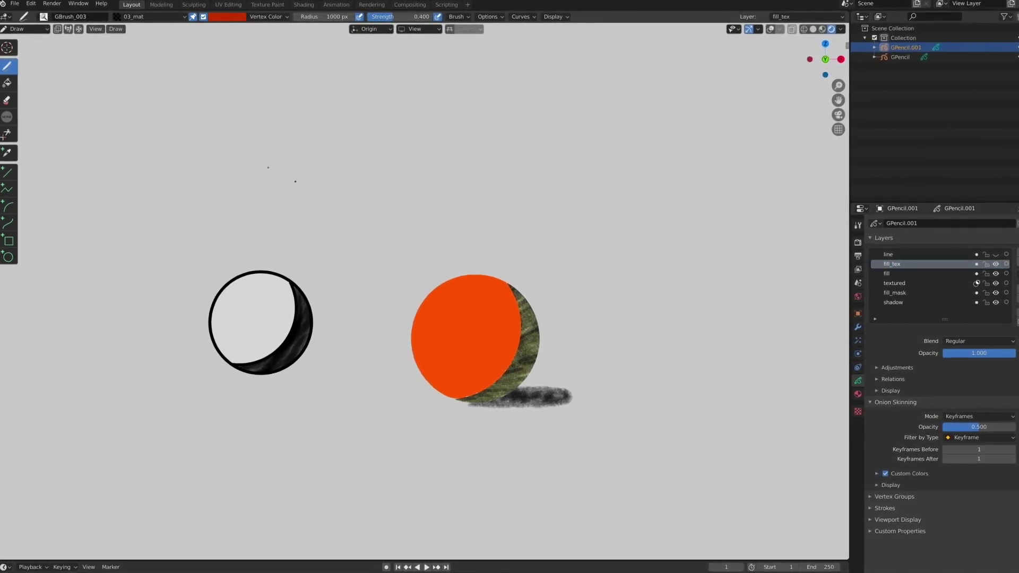
- Paint green leaves over the ball's upper left with the GBrush_010 brush
left_click(43, 16)
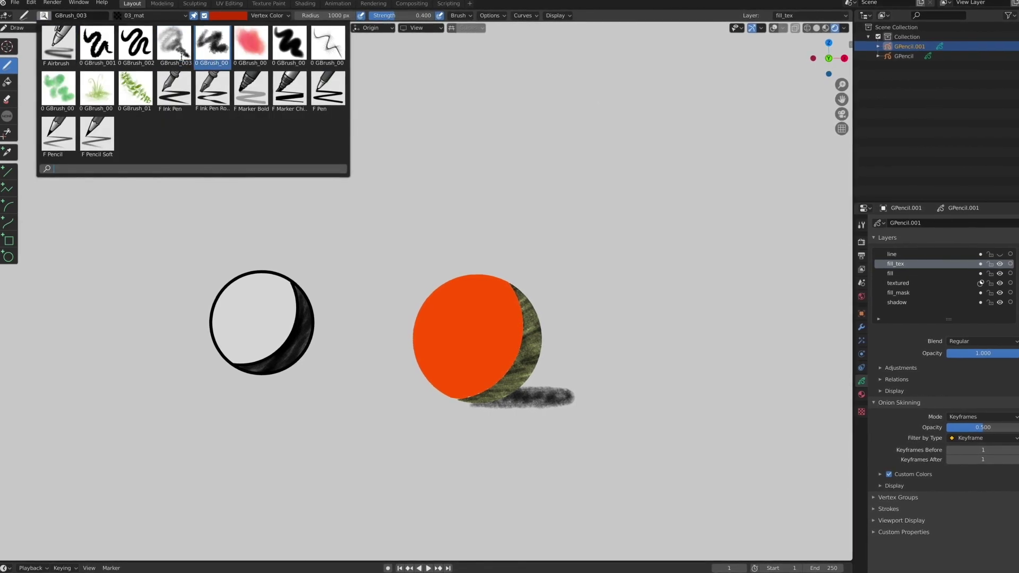
left_click(146, 82)
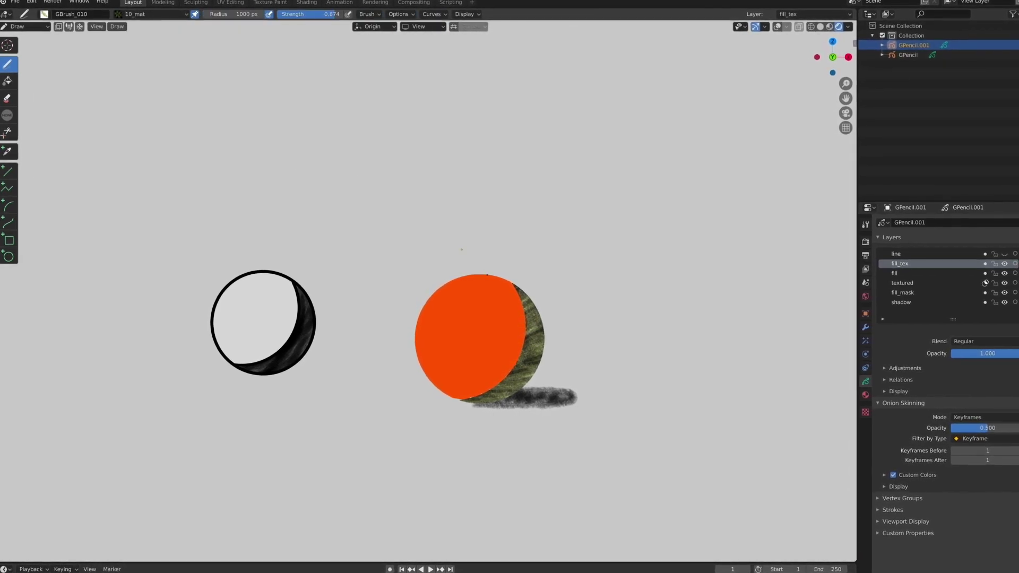
left_click_drag(486, 264, 393, 345)
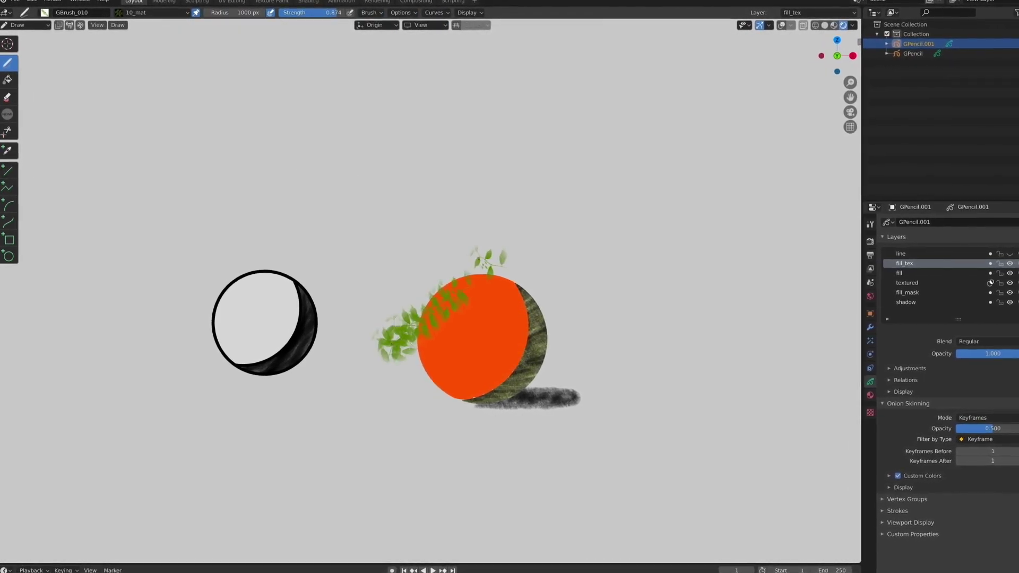
left_click_drag(477, 252, 398, 382)
- Clip the leaves inside the orange ball by toggling the fill_tex layer mask
left_click(991, 263)
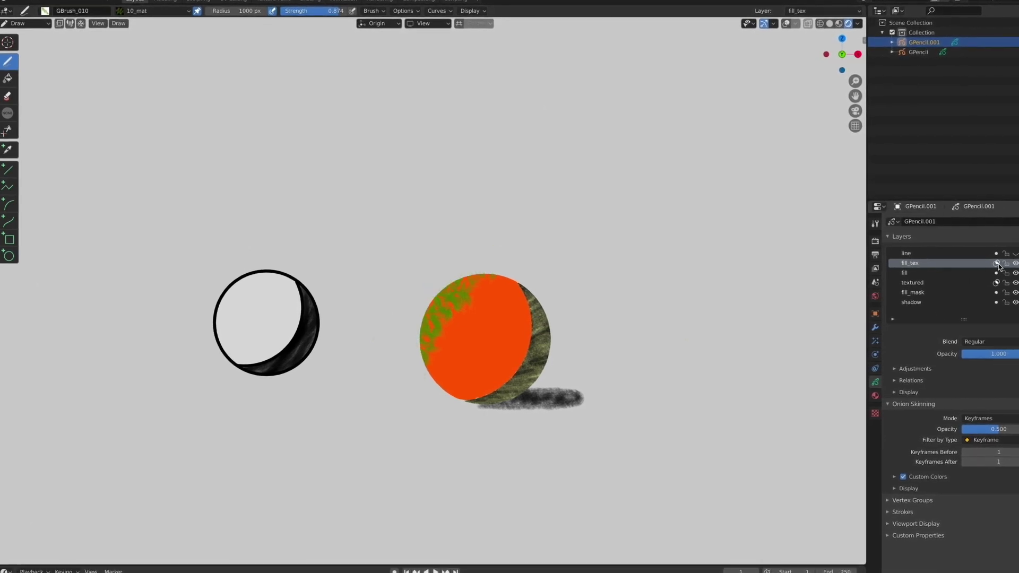
left_click(998, 263)
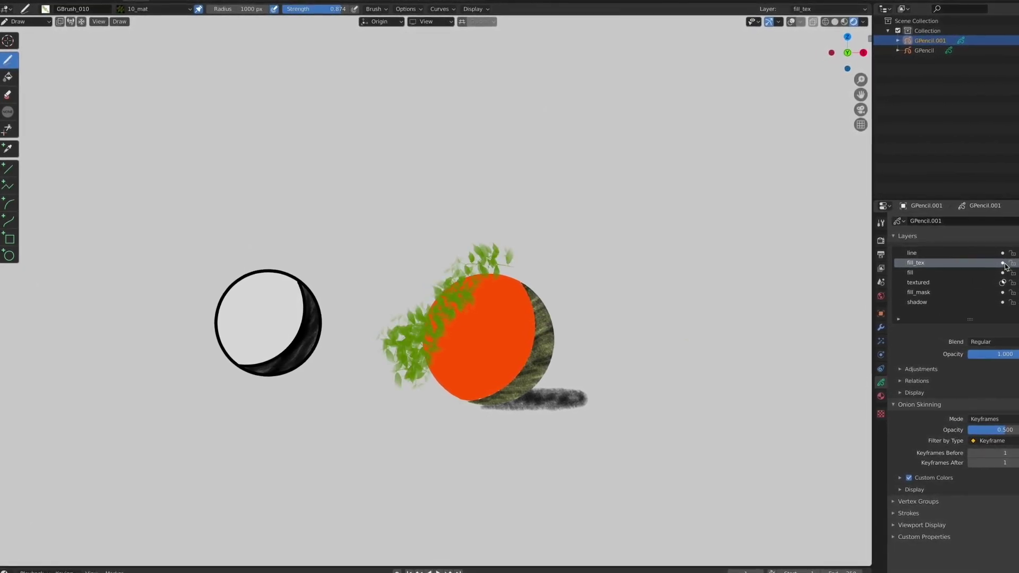
left_click(1006, 264)
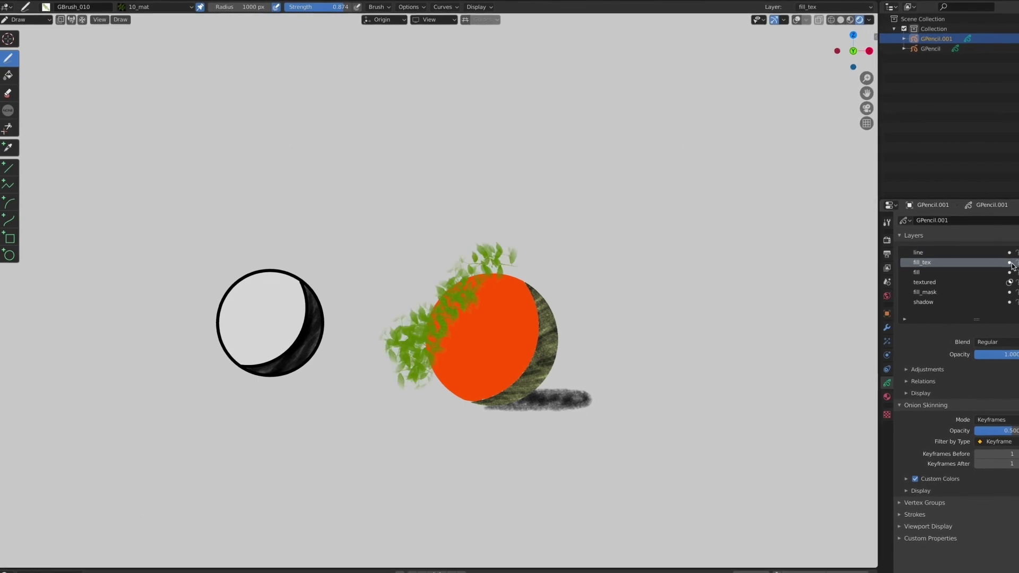
left_click(1012, 264)
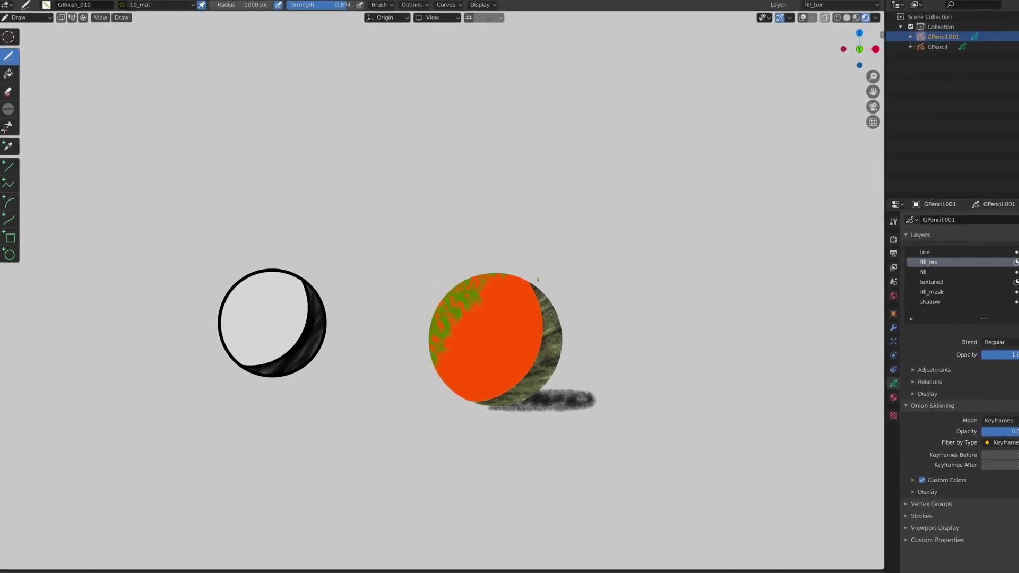
left_click(1016, 261)
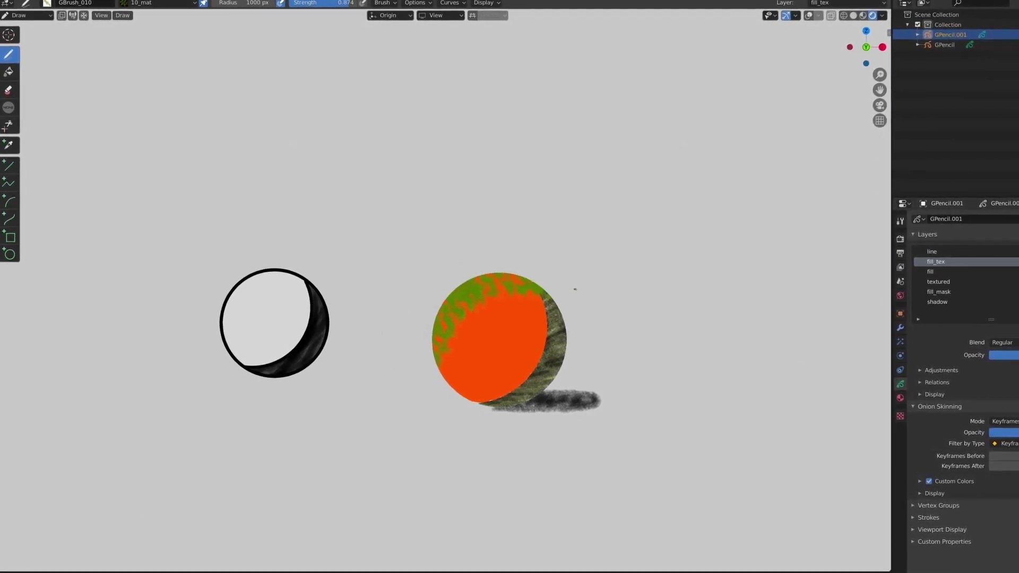
left_click(1013, 262)
left_click(1013, 262)
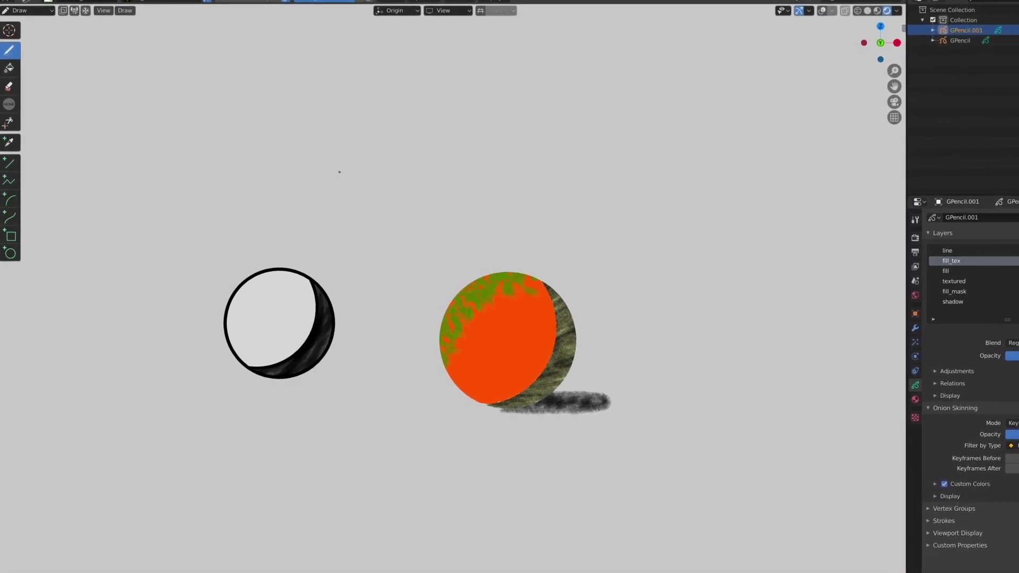
left_click(71, 8)
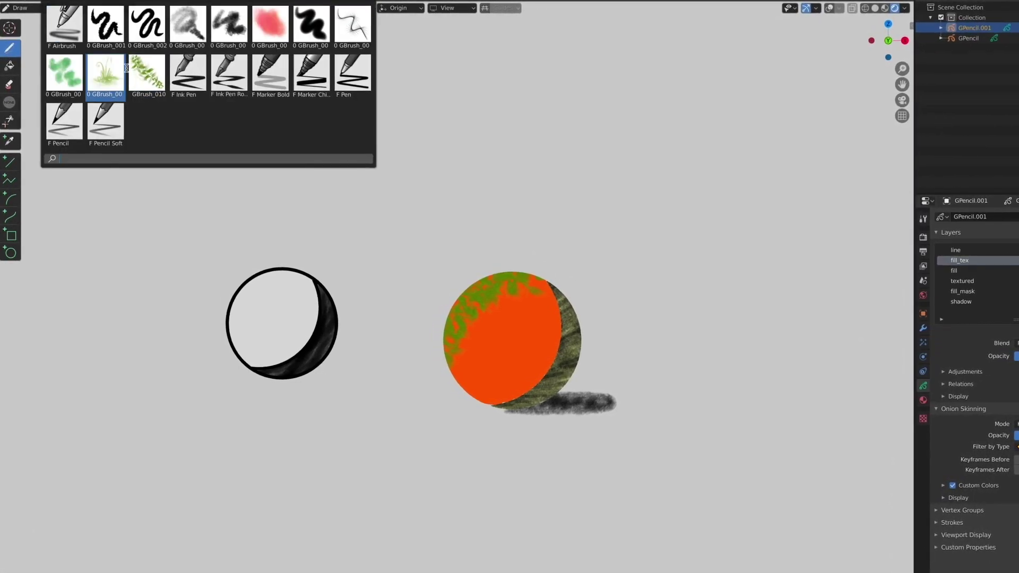
left_click(72, 76)
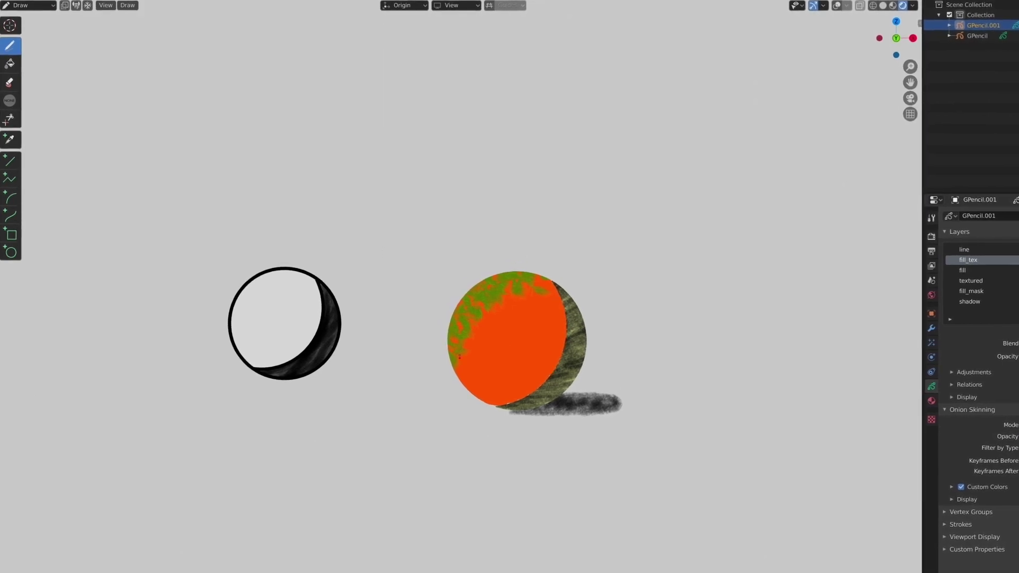
- Paint pink shading along the ball's left edge, undoing two greyish-green strokes
left_click_drag(464, 337, 470, 385)
left_click_drag(457, 318, 499, 400)
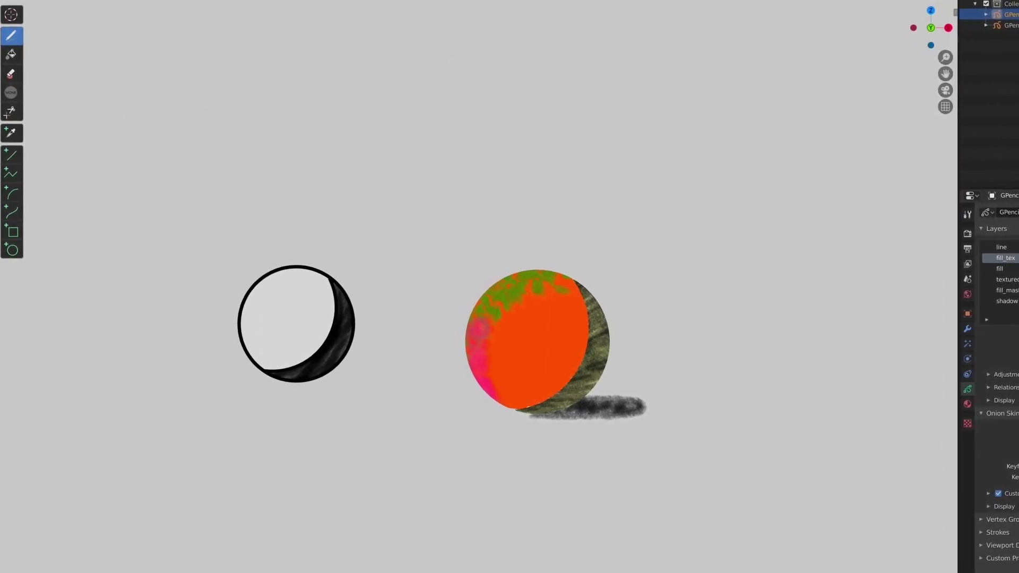
left_click(245, 4)
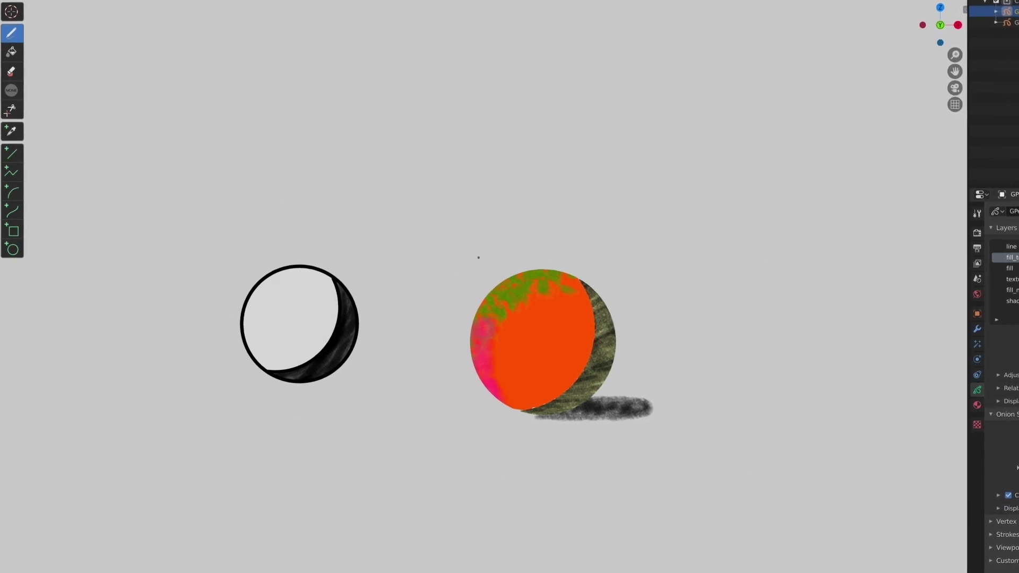
left_click_drag(522, 314, 496, 360)
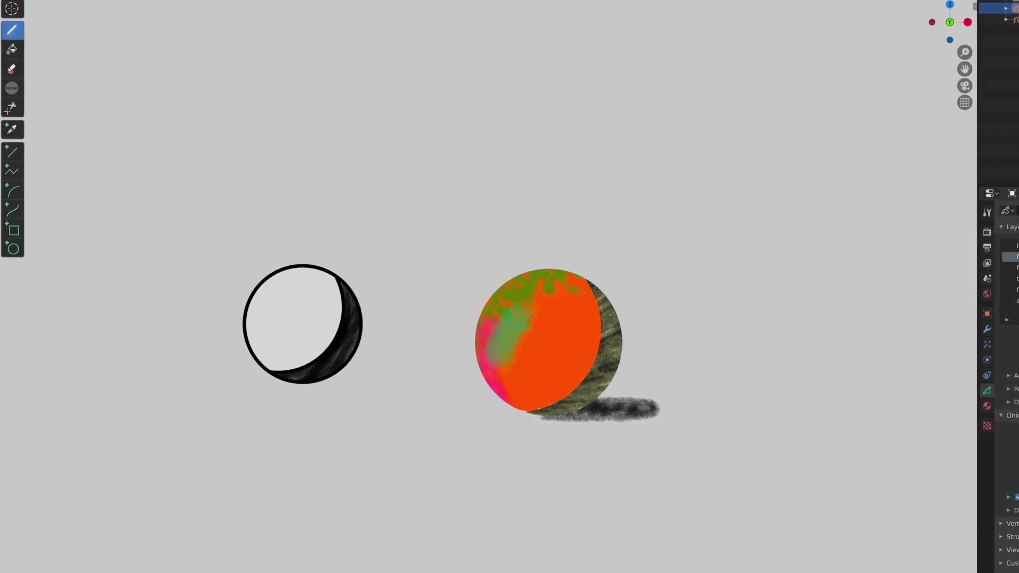
key("ctrl+z")
left_click_drag(510, 347, 536, 395)
key("ctrl+z")
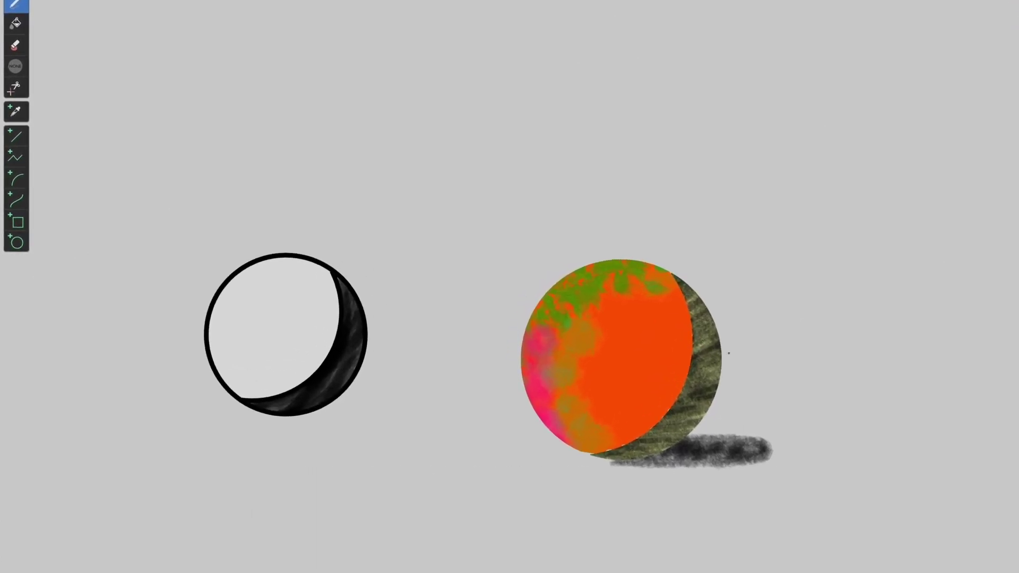
scroll(638, 319, "up", 3)
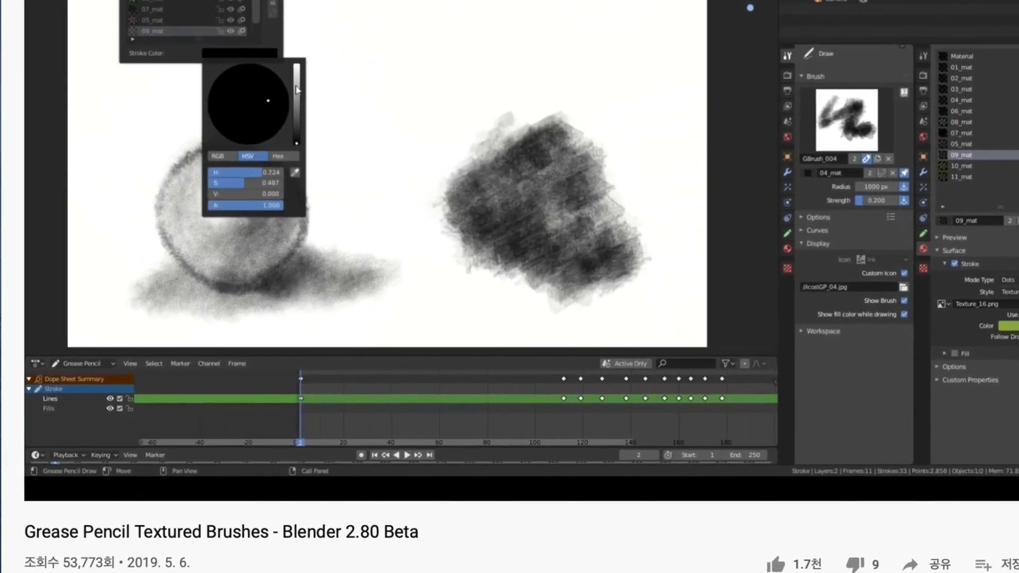
- Scroll the Grease Pencil Textured Brushes video page past its description to the comments
scroll(509, 286, "down", 4)
scroll(509, 286, "down", 5)
scroll(509, 286, "down", 2)
scroll(509, 287, "down", 3)
scroll(510, 286, "down", 2)
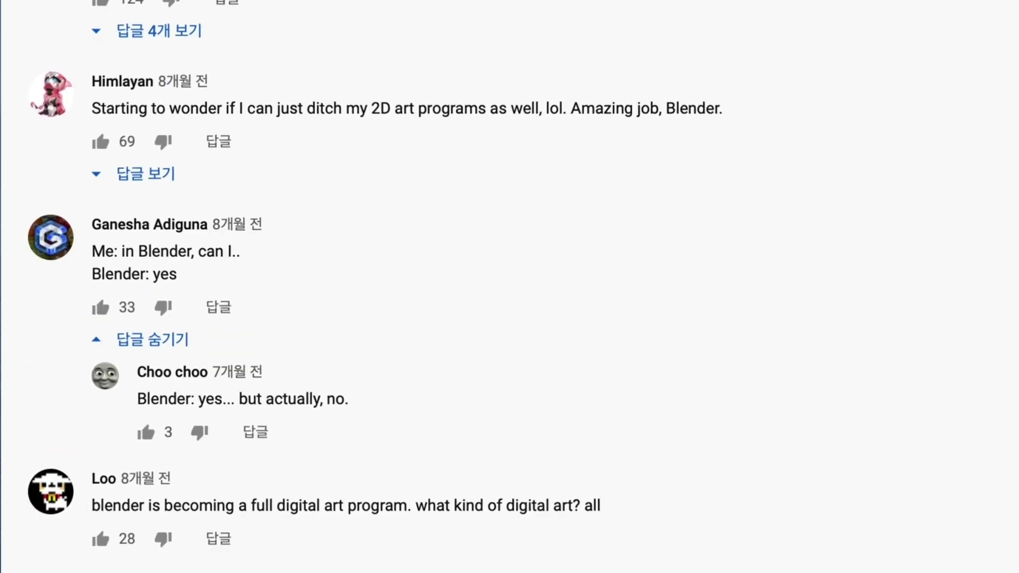